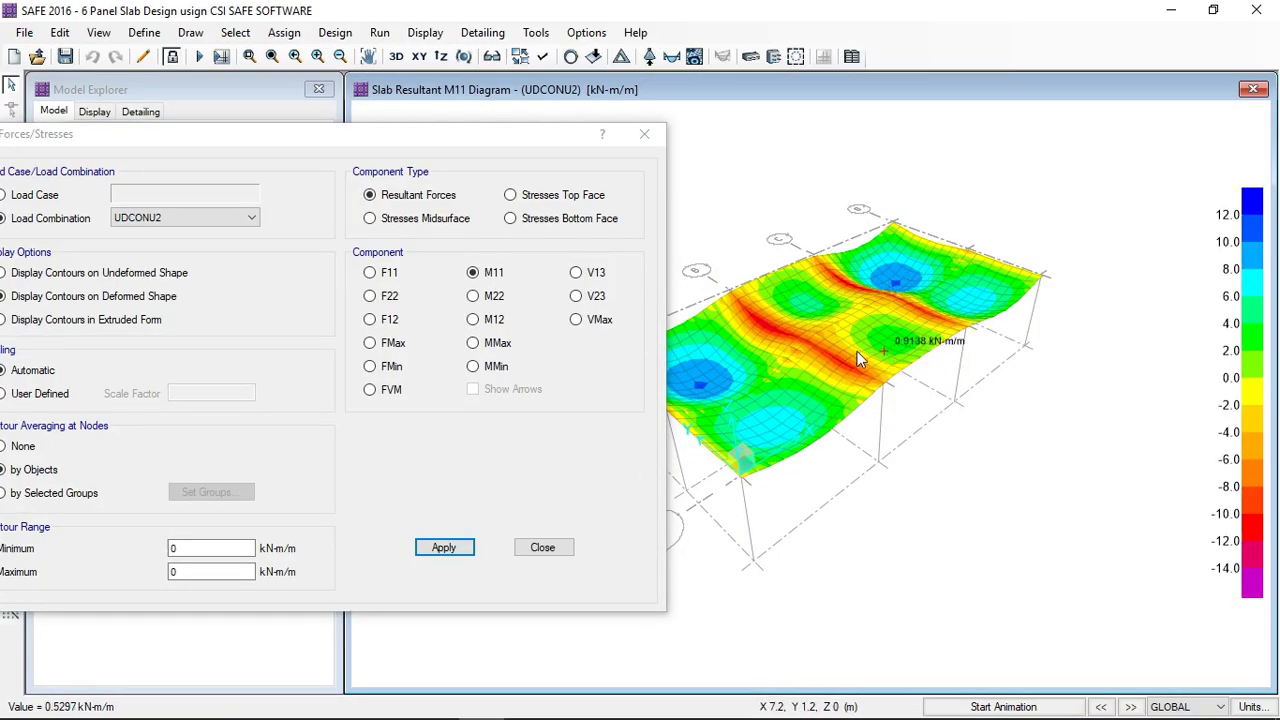
# - Display the slab's MMax and MMin resultant moment contours for the UDCONU2 load combination
pyautogui.click(474, 344)
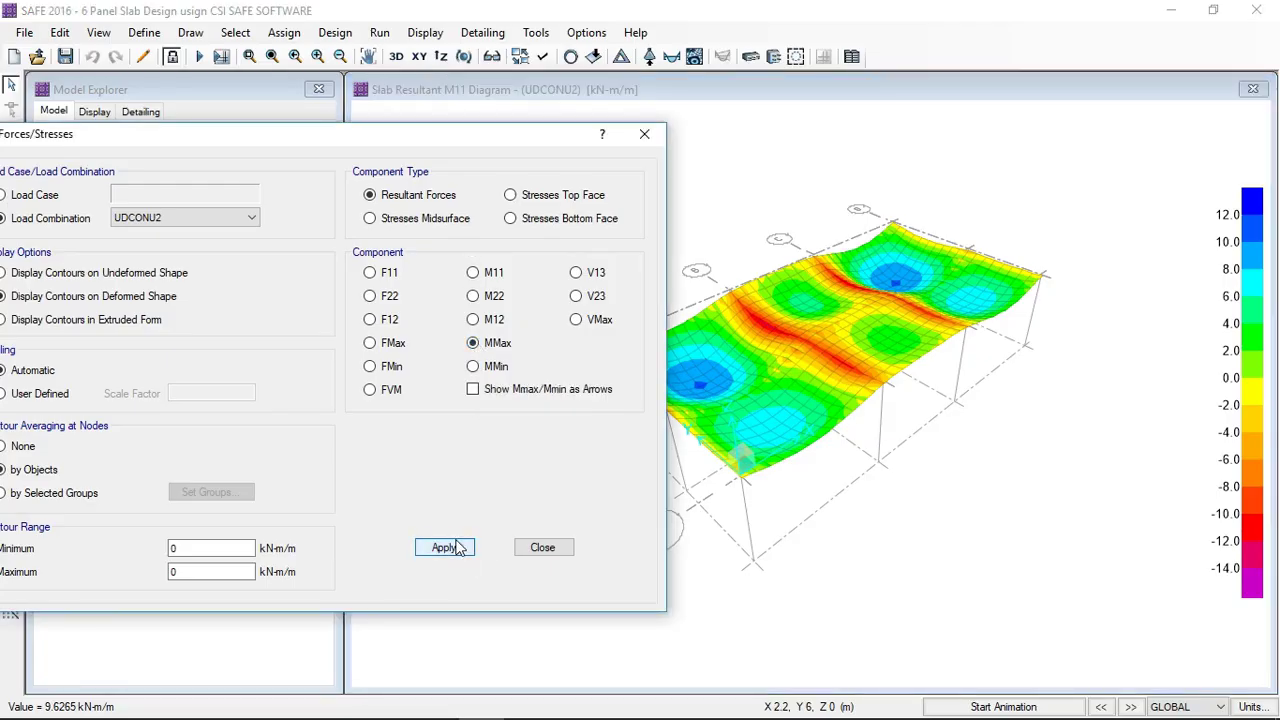
pyautogui.click(449, 548)
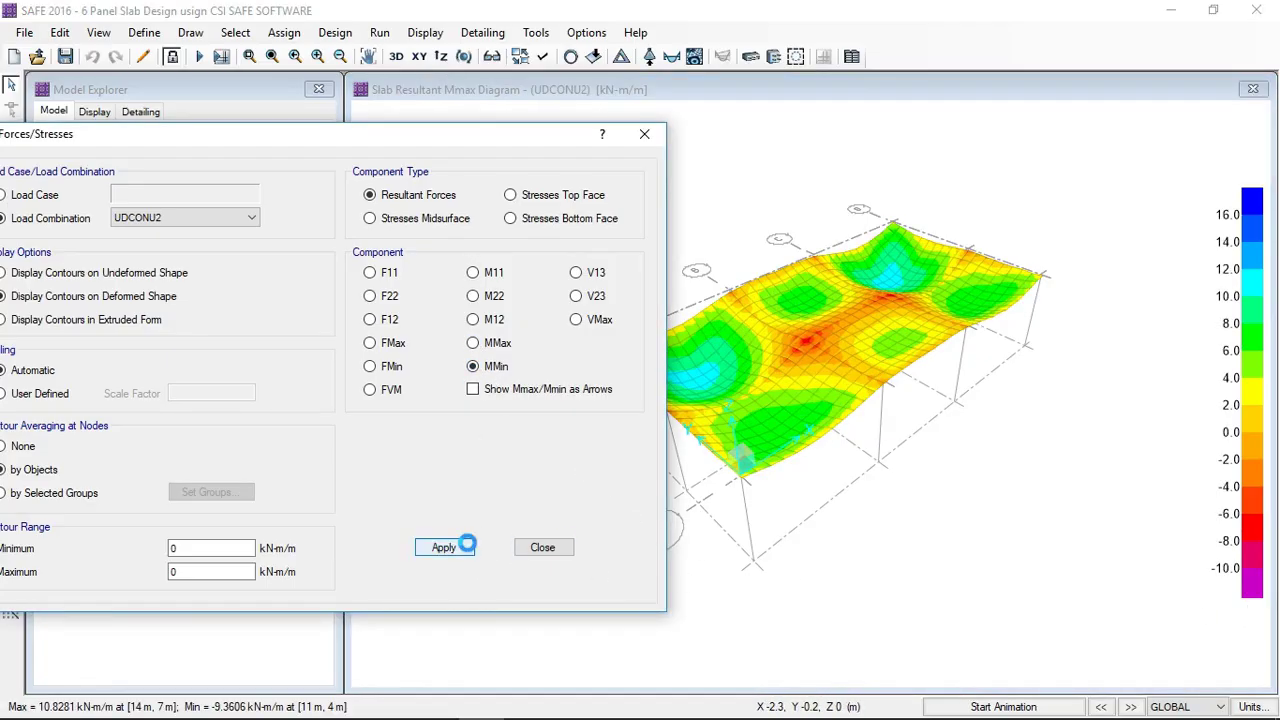
pyautogui.moveTo(711, 375)
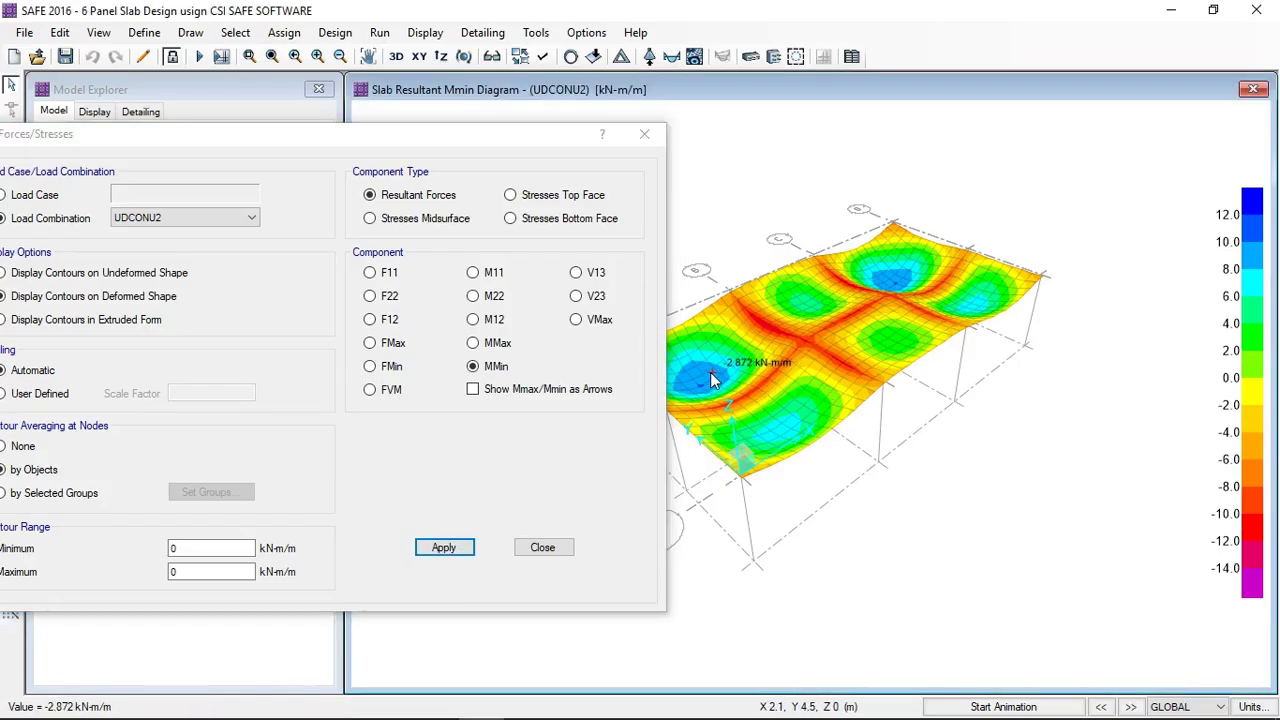
# - Display the slab's VMax resultant shear contours for UDCONU2 and close the slab forces dialog
pyautogui.click(578, 319)
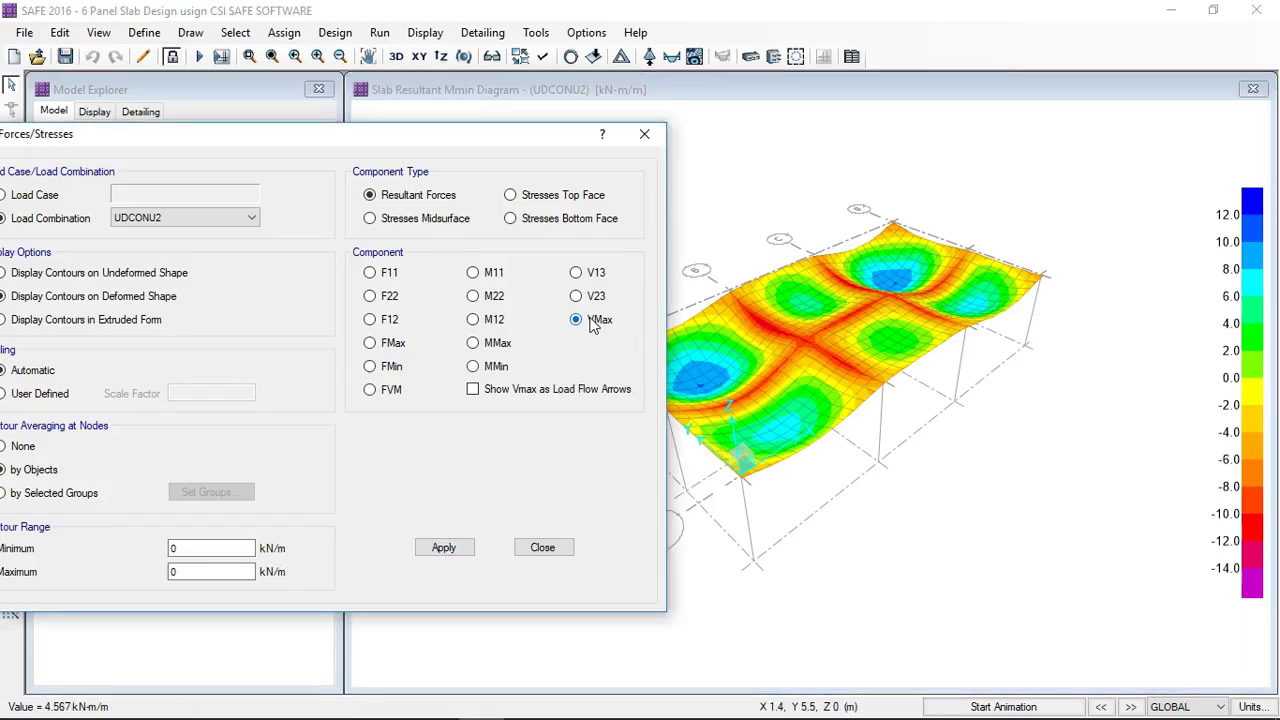
pyautogui.click(458, 549)
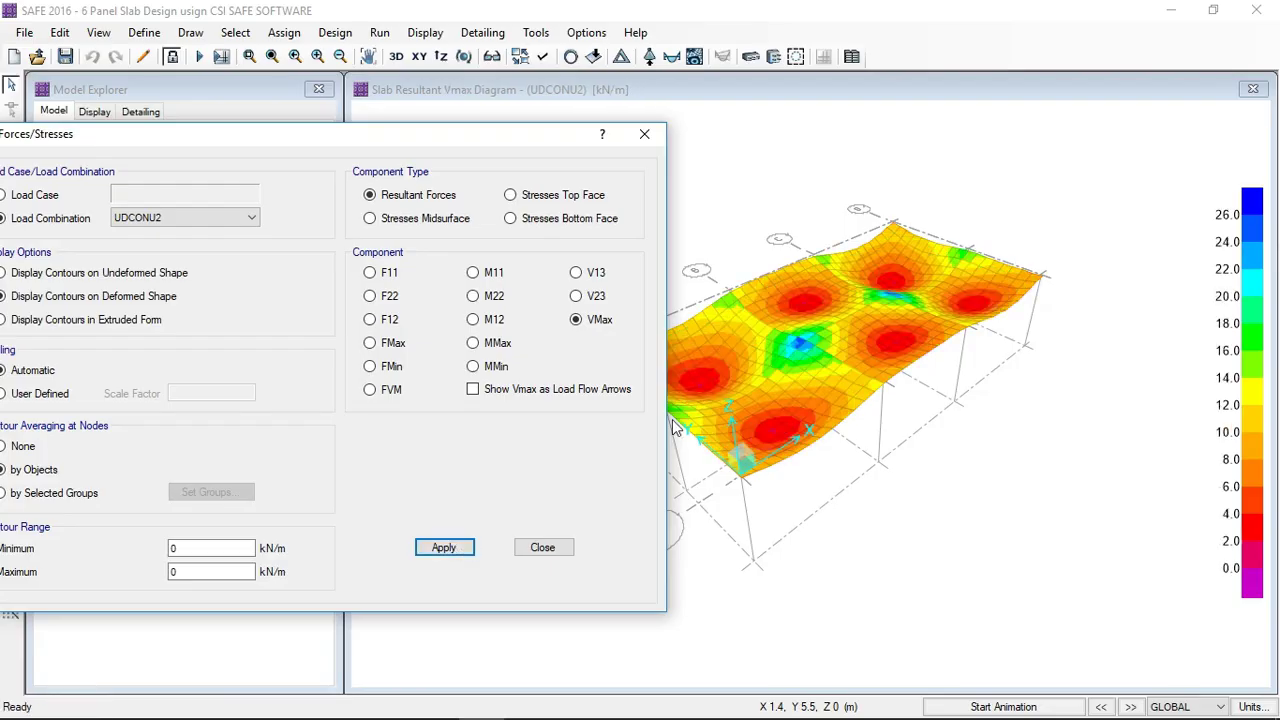
pyautogui.click(543, 553)
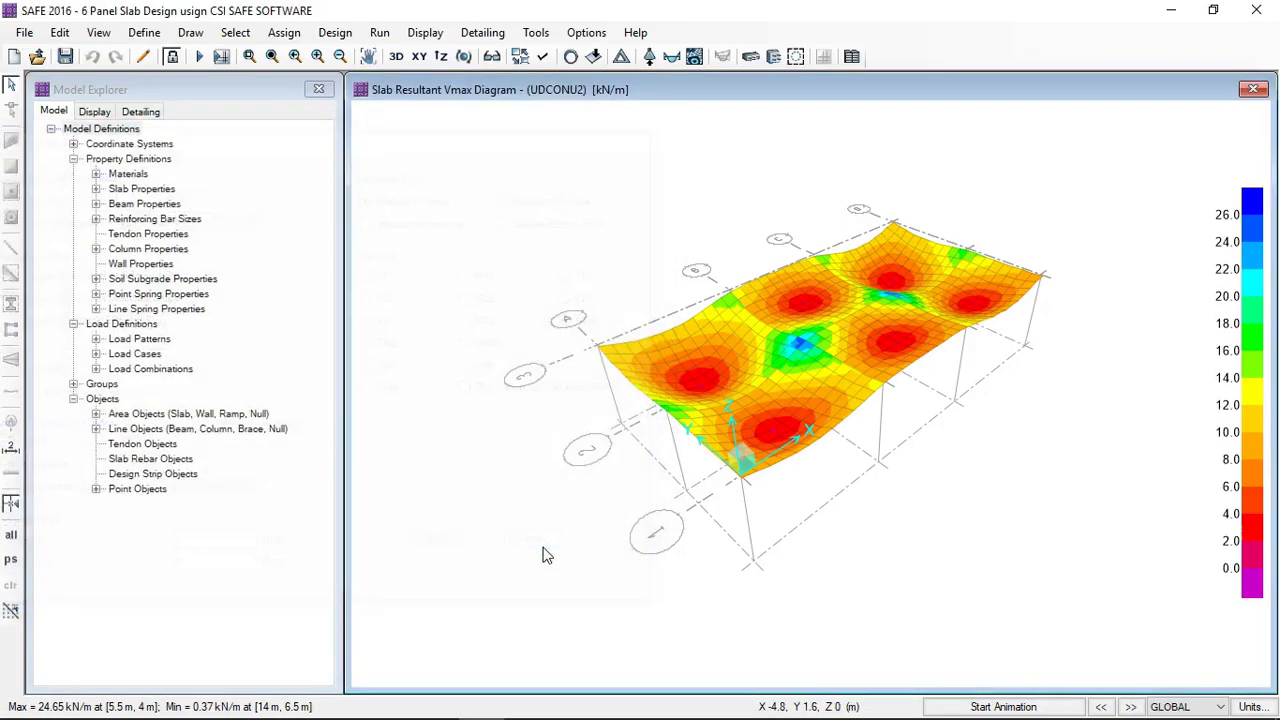
pyautogui.click(418, 34)
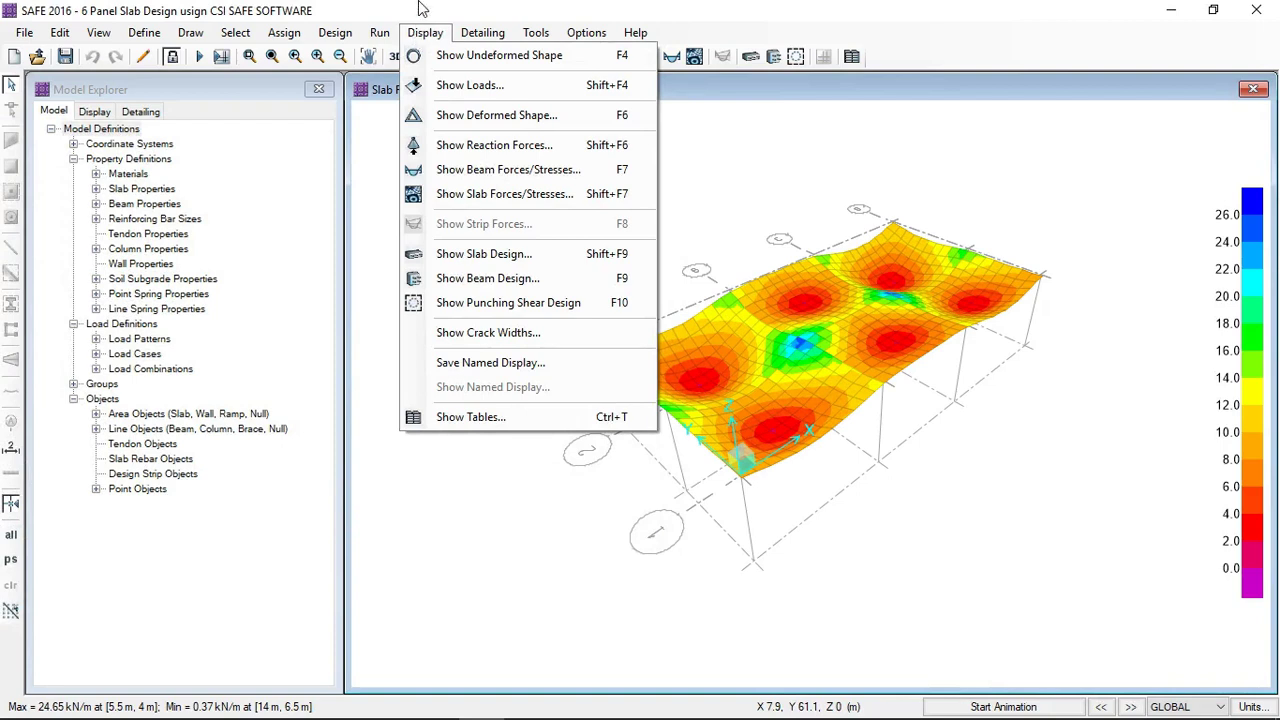
pyautogui.click(420, 8)
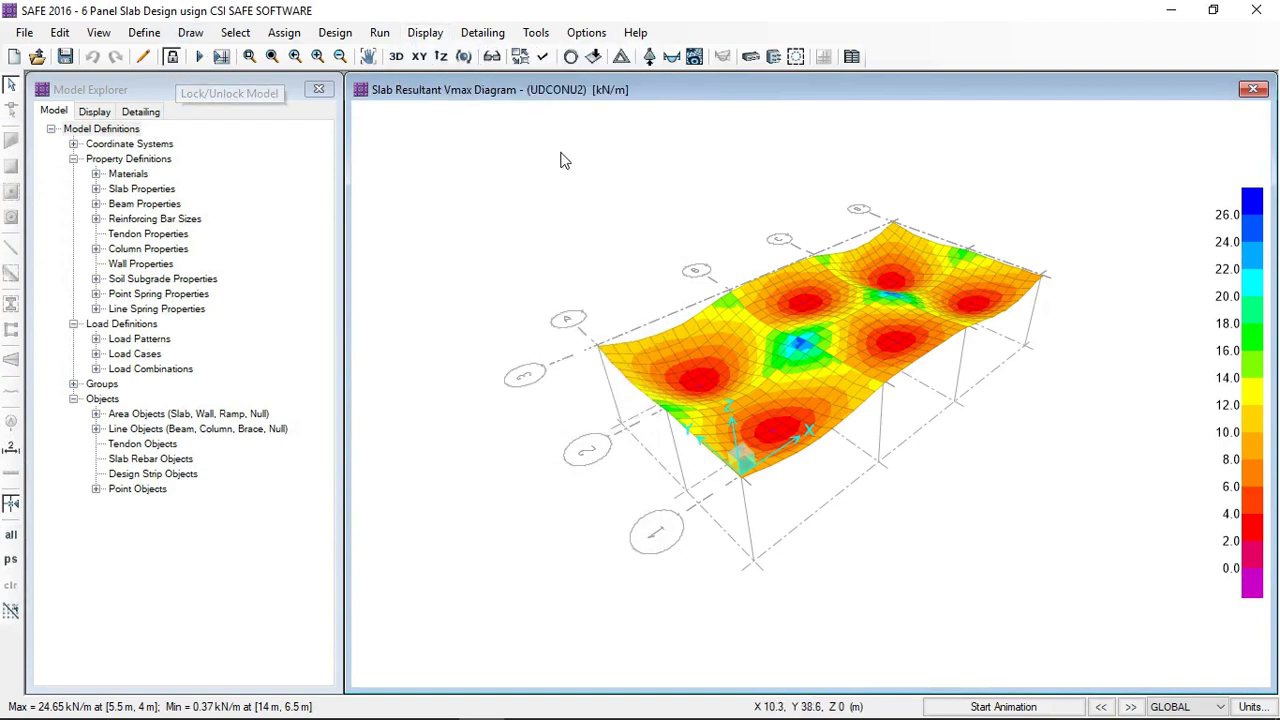
# - Unlock the model for editing and switch from the 3-D view to the plan view
pyautogui.click(172, 57)
pyautogui.click(665, 438)
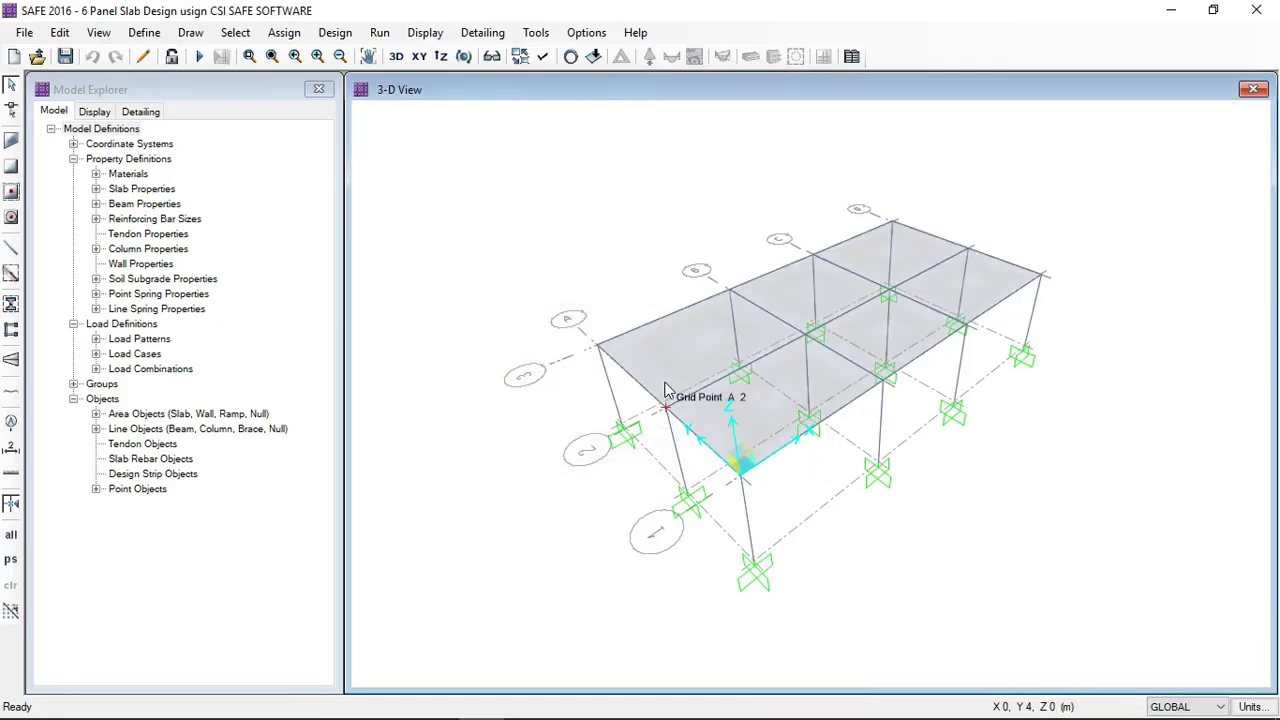
pyautogui.click(60, 33)
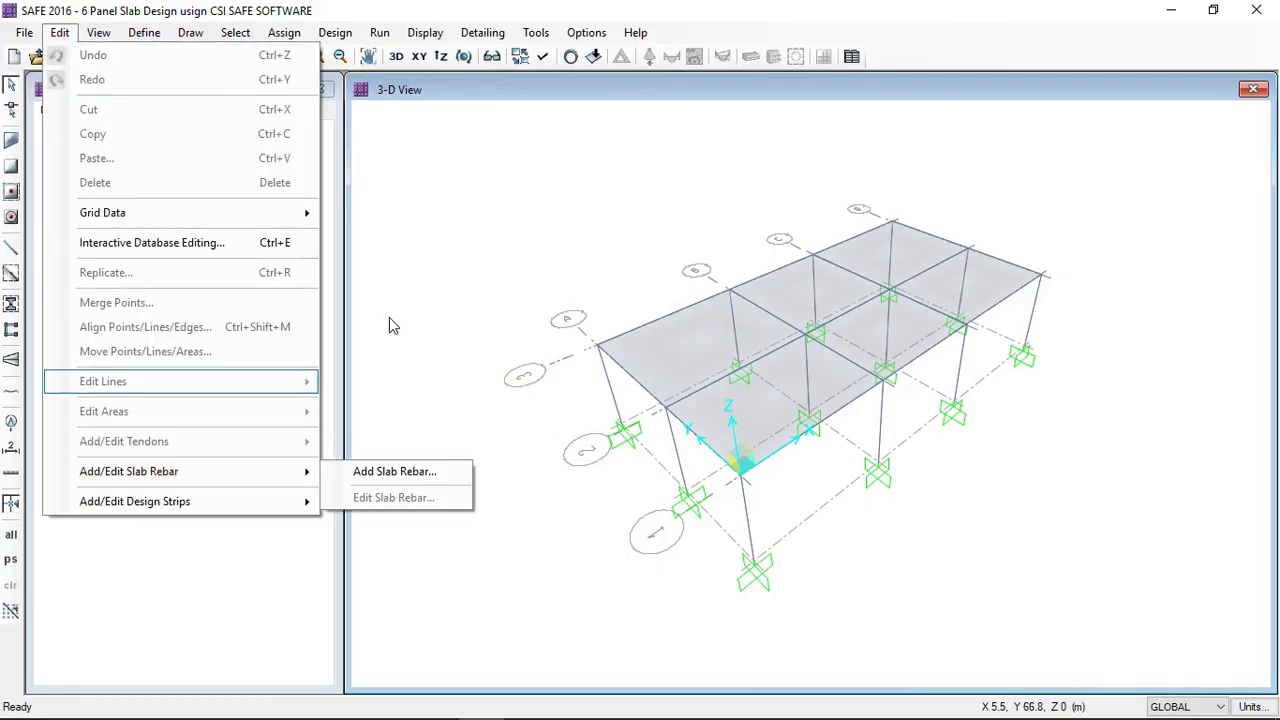
pyautogui.click(419, 56)
pyautogui.click(419, 56)
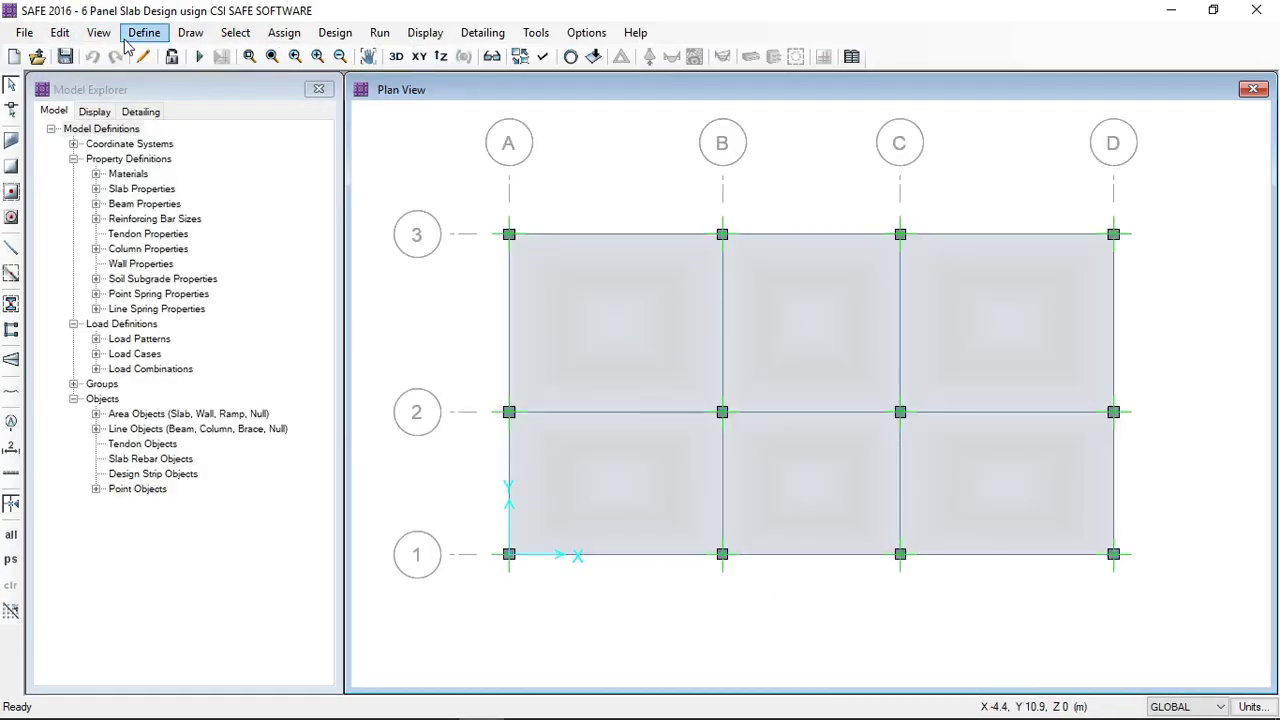
# - Add design strips along the Cartesian grid lines in the X direction on layer A, including middle strips with automatic width
pyautogui.click(60, 32)
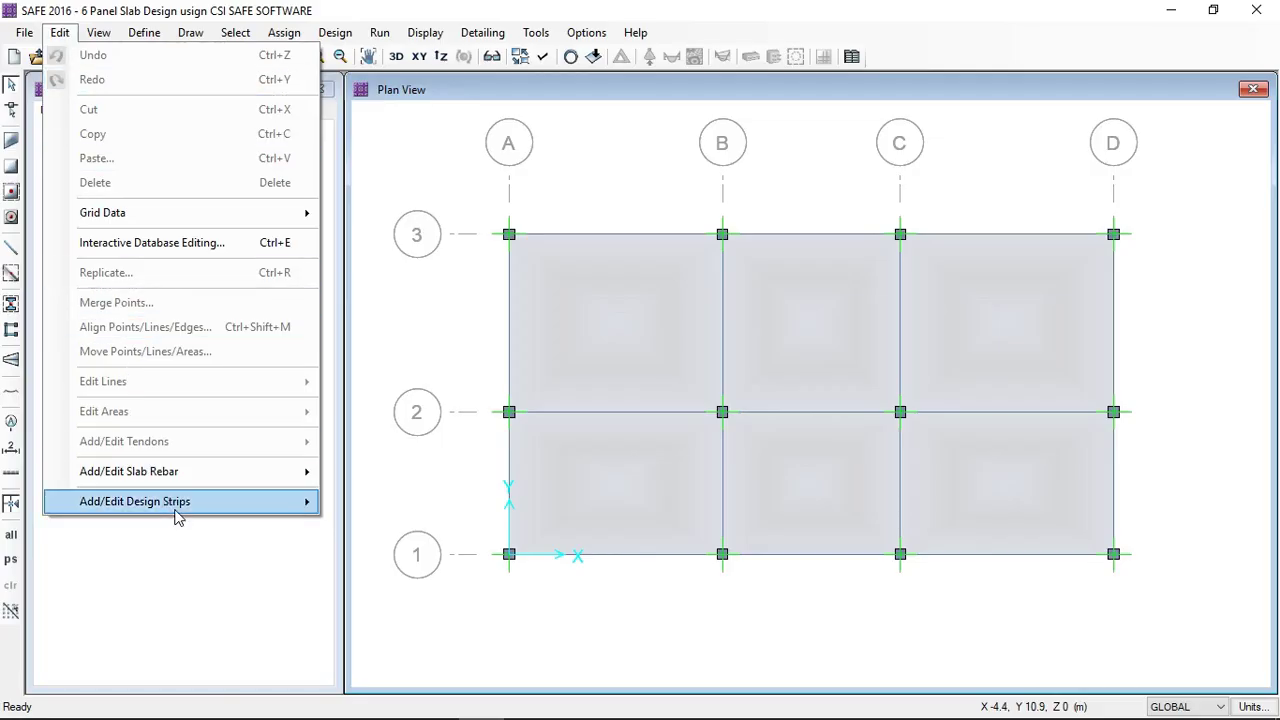
pyautogui.moveTo(131, 509)
pyautogui.click(394, 510)
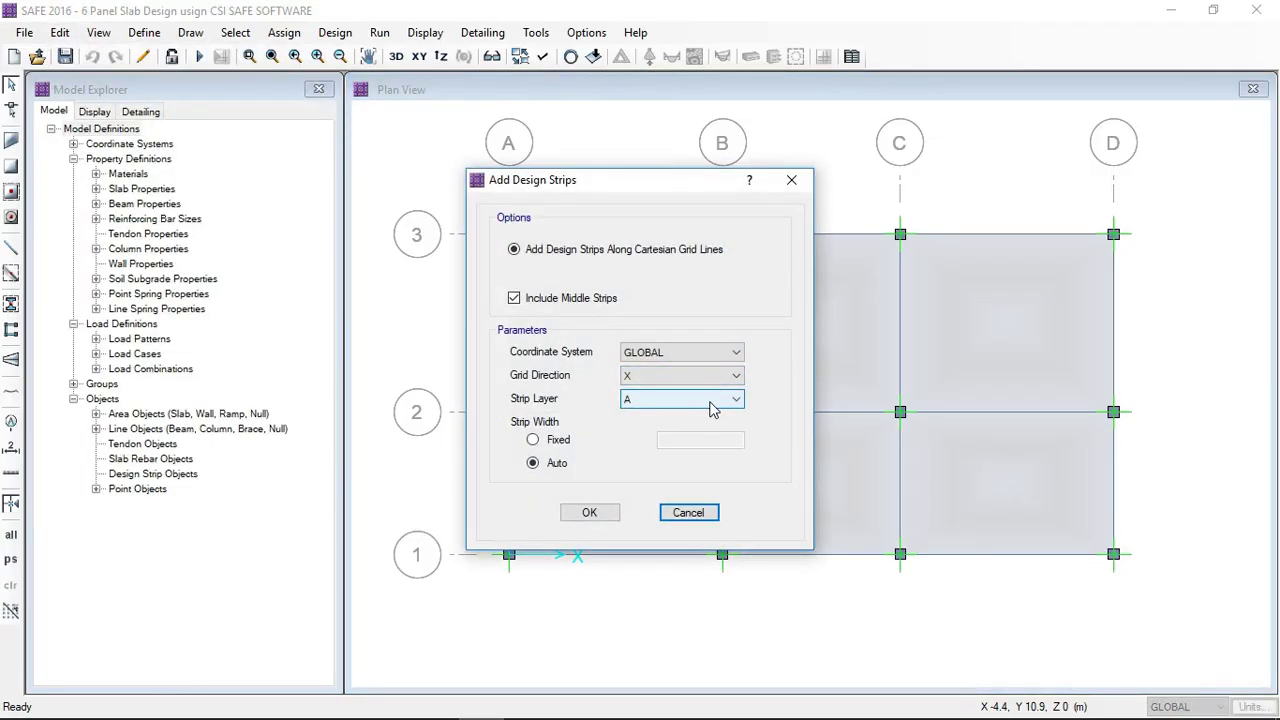
pyautogui.click(588, 513)
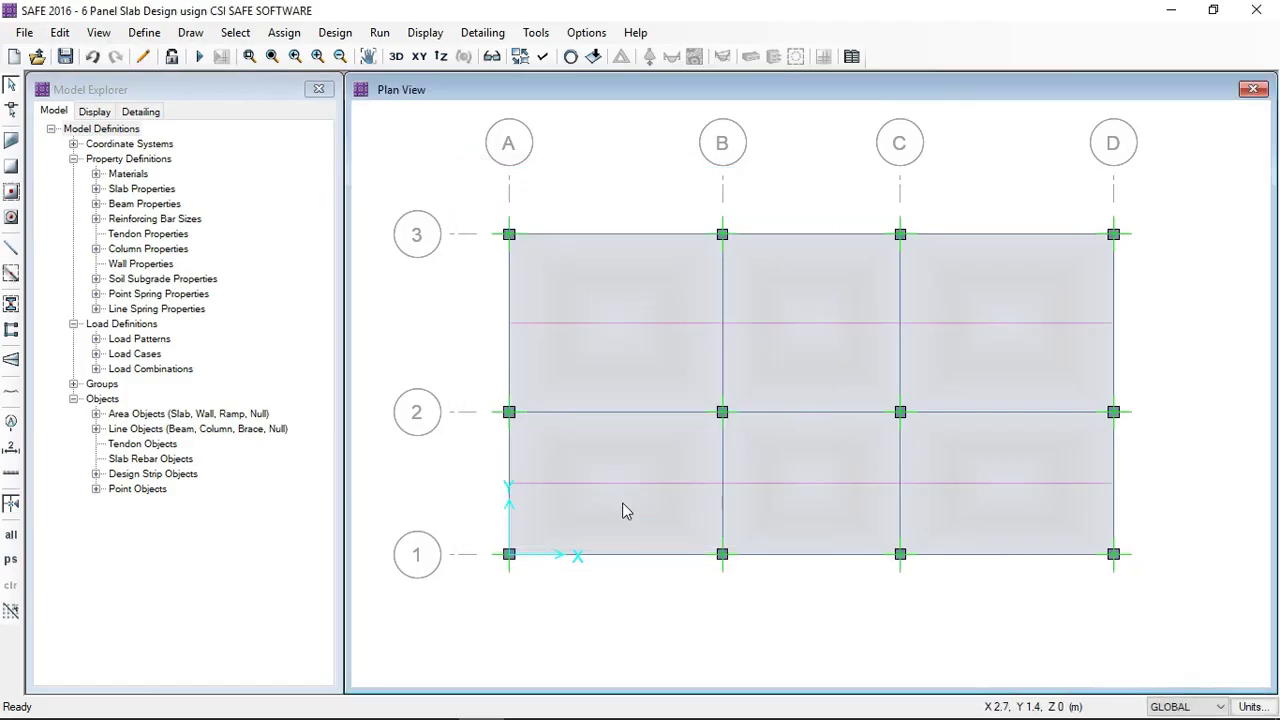
# - Add design strips along the grid lines in the Y direction on layer B, including middle strips with automatic width
pyautogui.click(72, 36)
pyautogui.moveTo(183, 512)
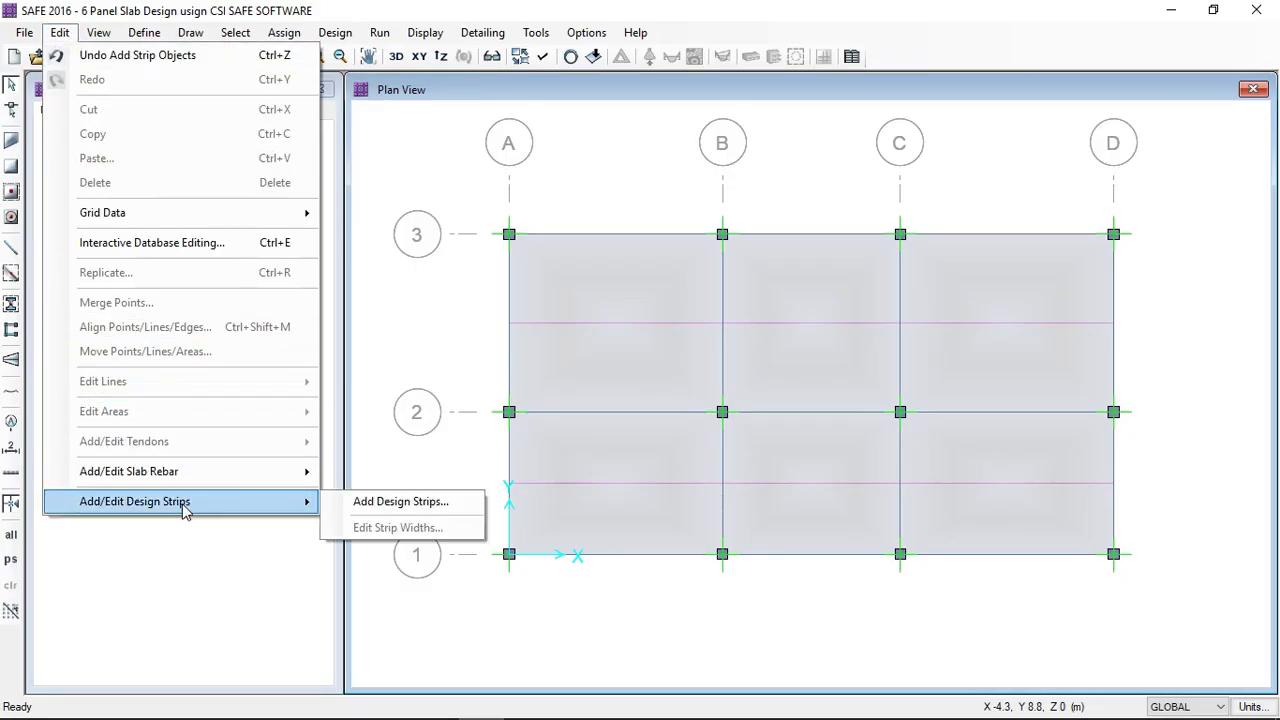
pyautogui.click(383, 510)
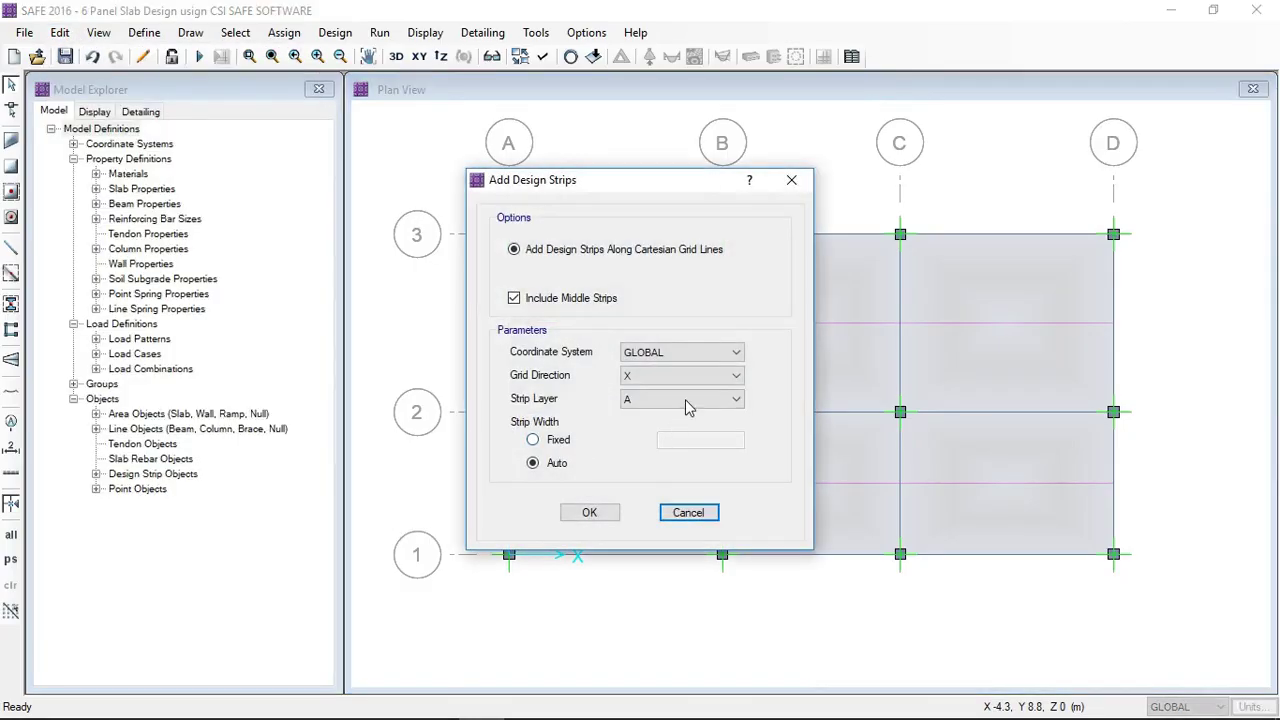
pyautogui.click(680, 375)
pyautogui.click(664, 405)
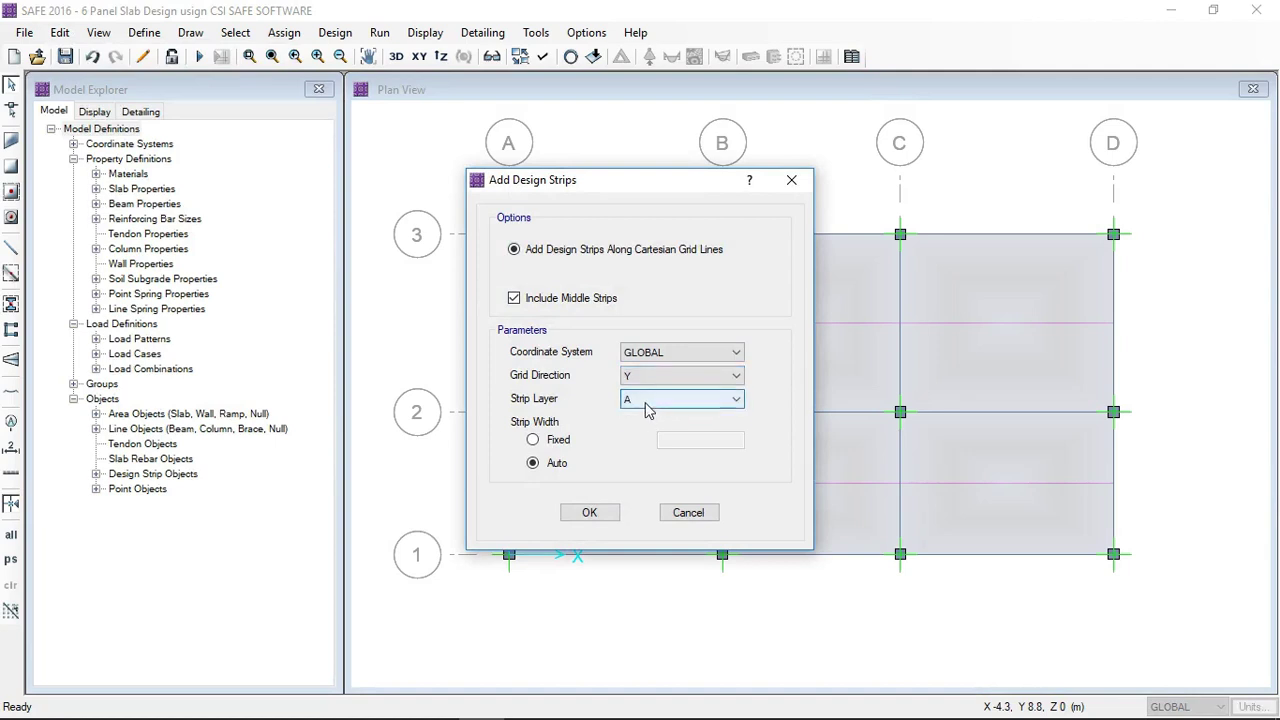
pyautogui.click(670, 399)
pyautogui.click(650, 424)
pyautogui.click(589, 514)
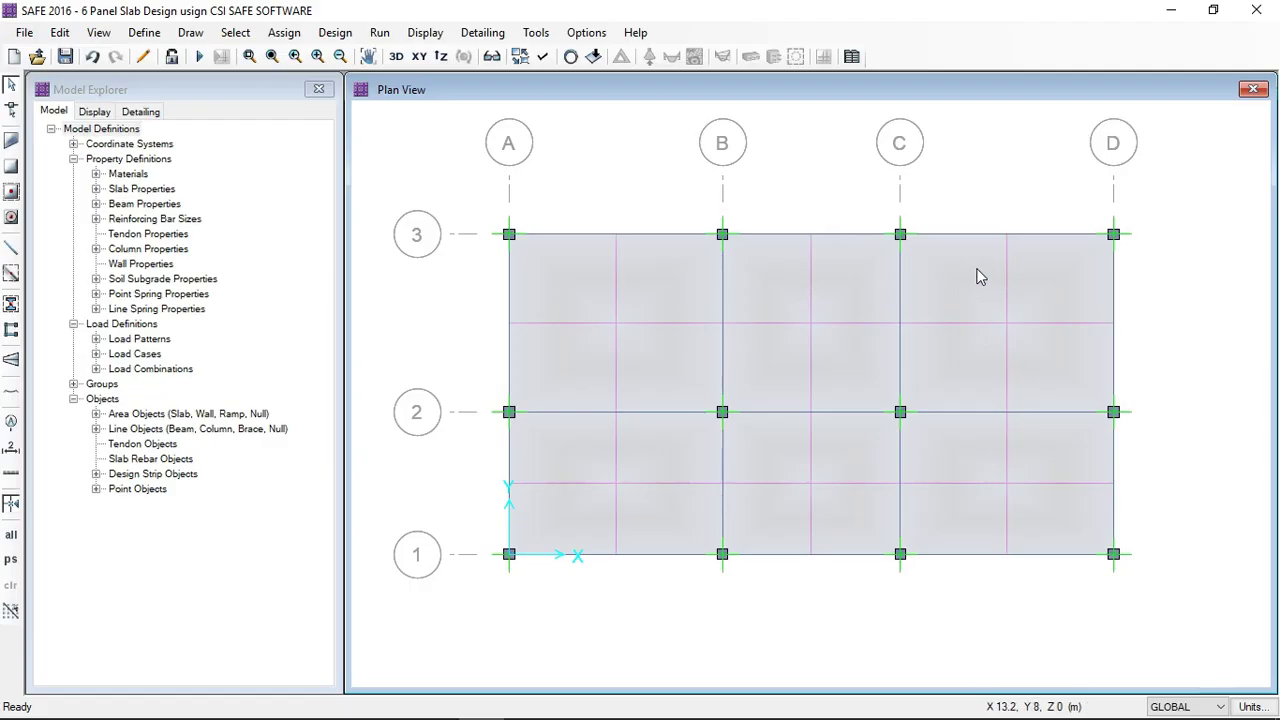
# - Delete the Y-direction middle design strip halfway between grid lines C and D
pyautogui.click(1007, 284)
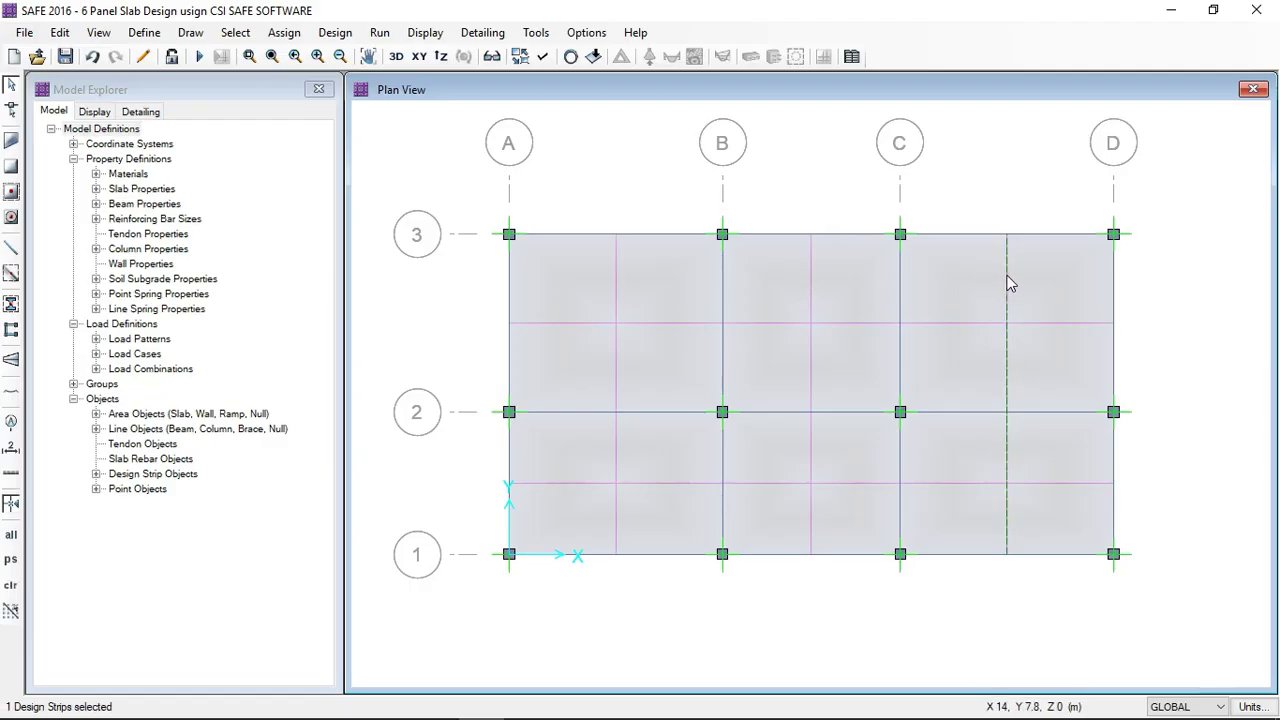
pyautogui.press('Delete')
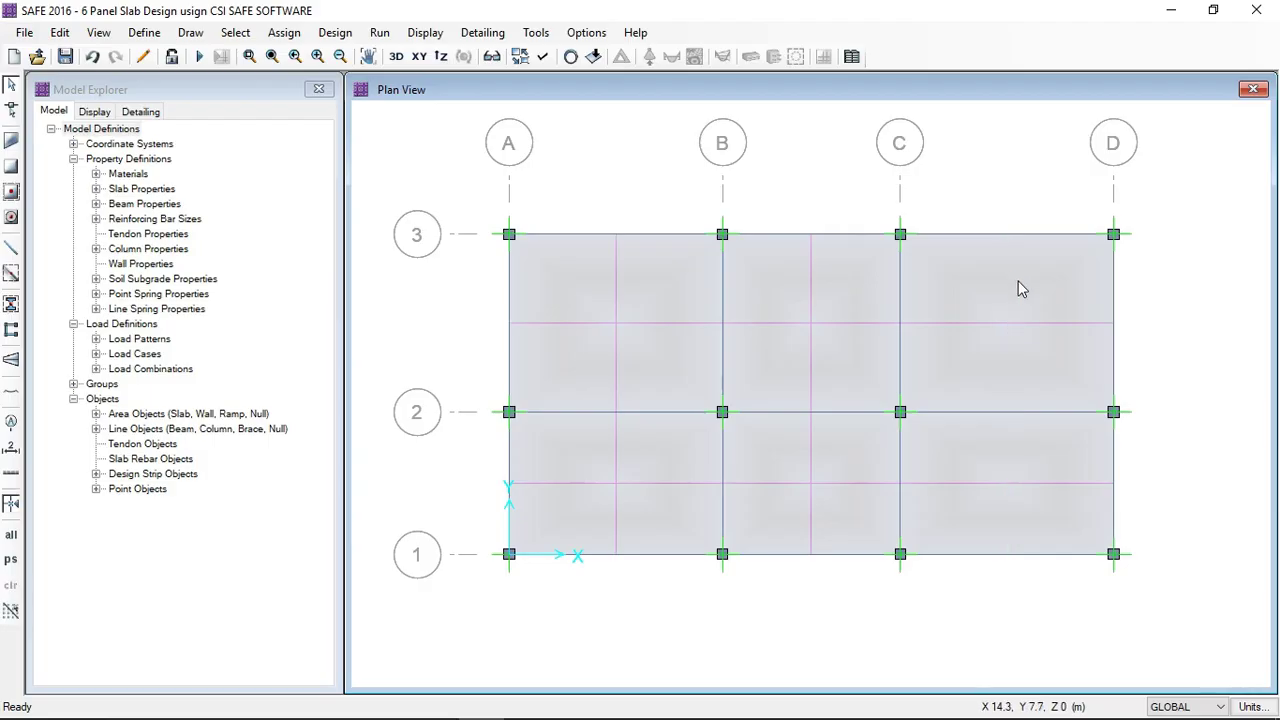
# - Set up manual design strip drawing with strip layer B and the Middle Strip design type
pyautogui.click(201, 34)
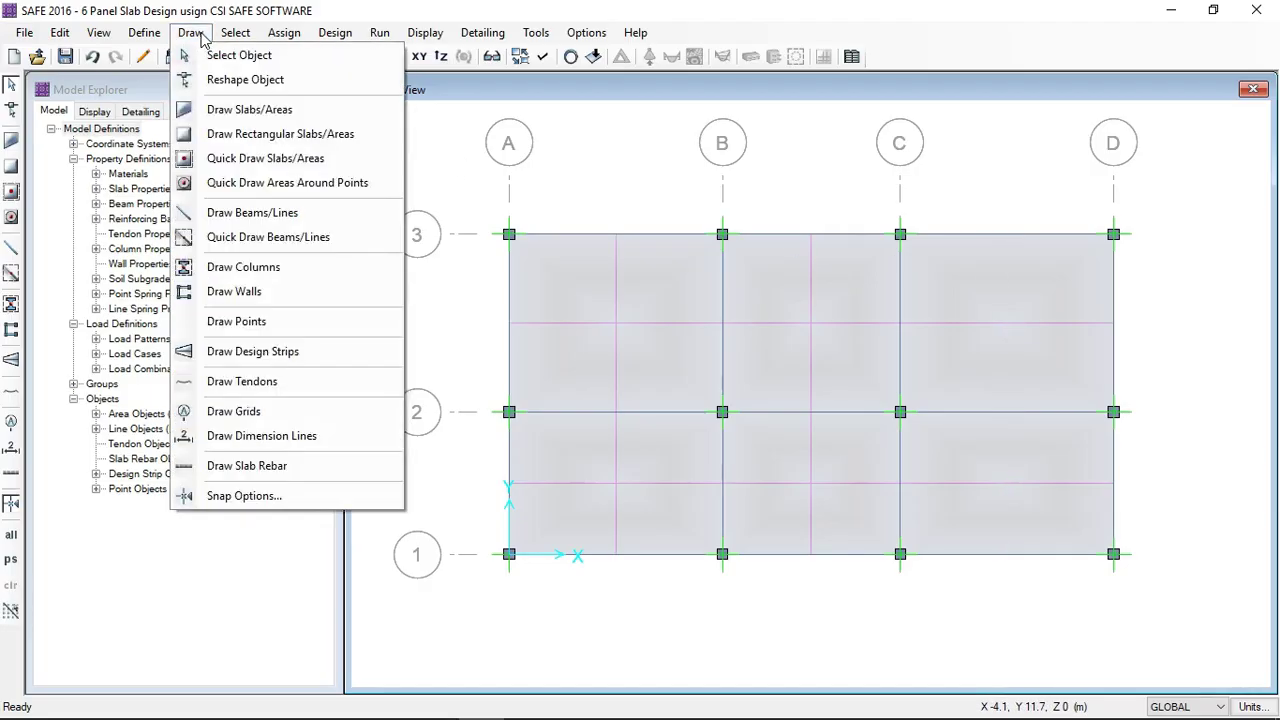
pyautogui.click(238, 358)
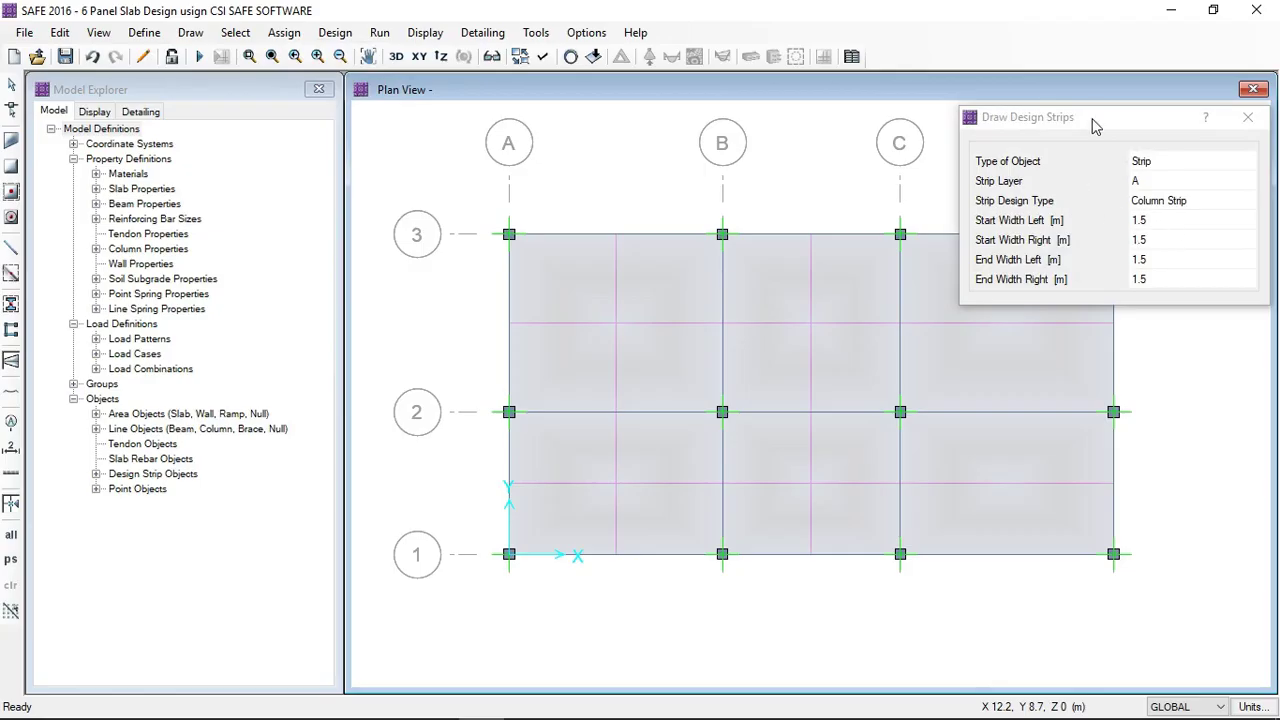
pyautogui.moveTo(1095, 125); pyautogui.dragTo(559, 125)
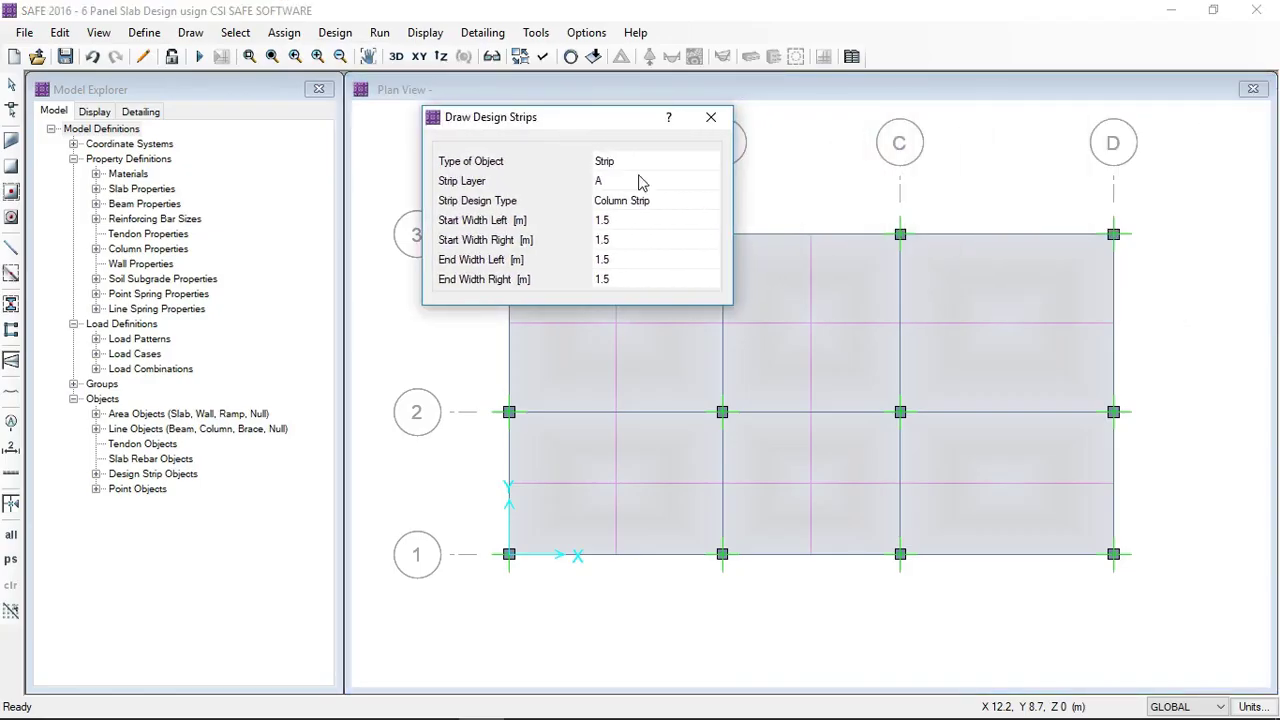
pyautogui.click(641, 182)
pyautogui.click(697, 182)
pyautogui.click(648, 220)
pyautogui.click(641, 202)
pyautogui.click(709, 200)
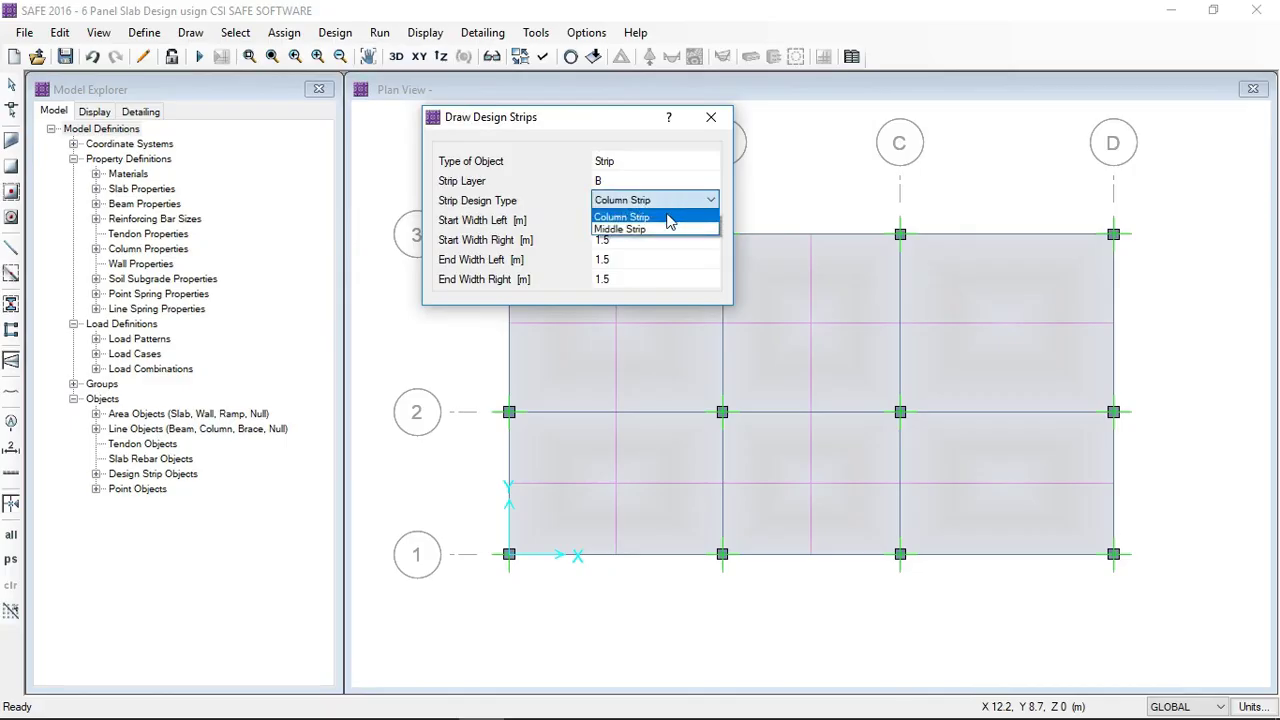
pyautogui.click(647, 230)
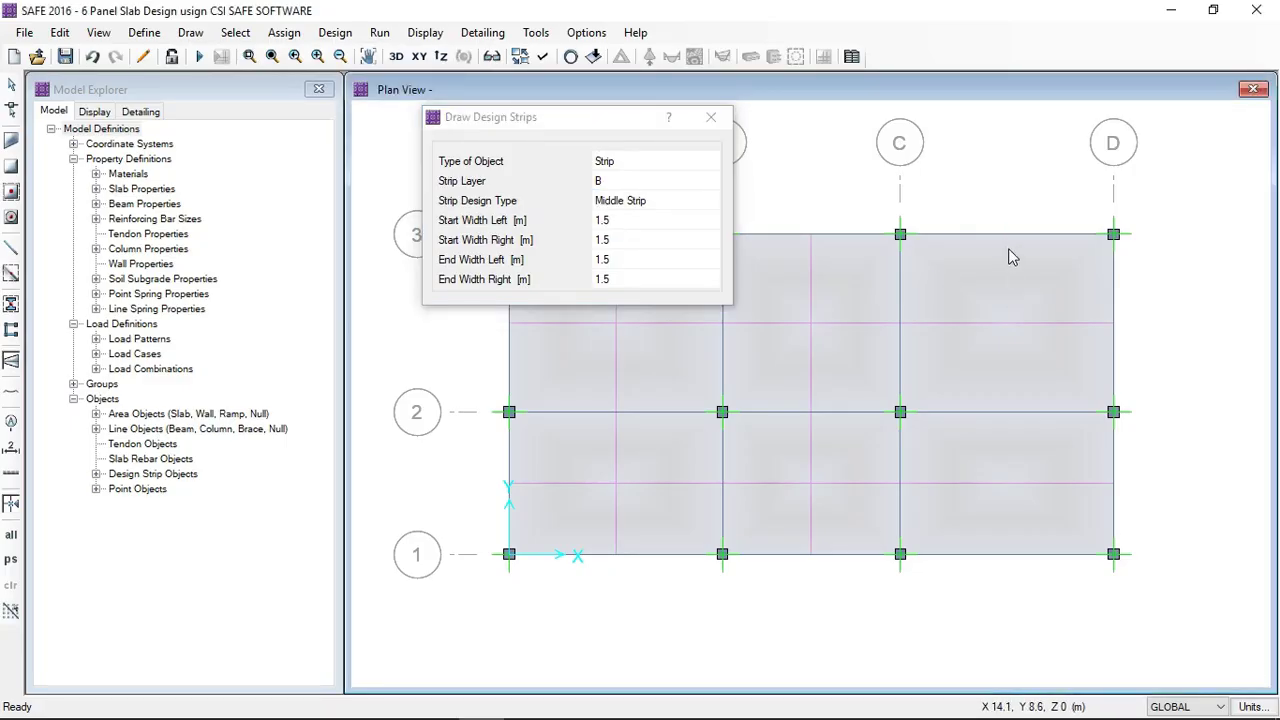
# - Draw the middle strip halfway between grid lines C and D, from grid line 3 to grid line 1, and finish drawing
pyautogui.click(1009, 238)
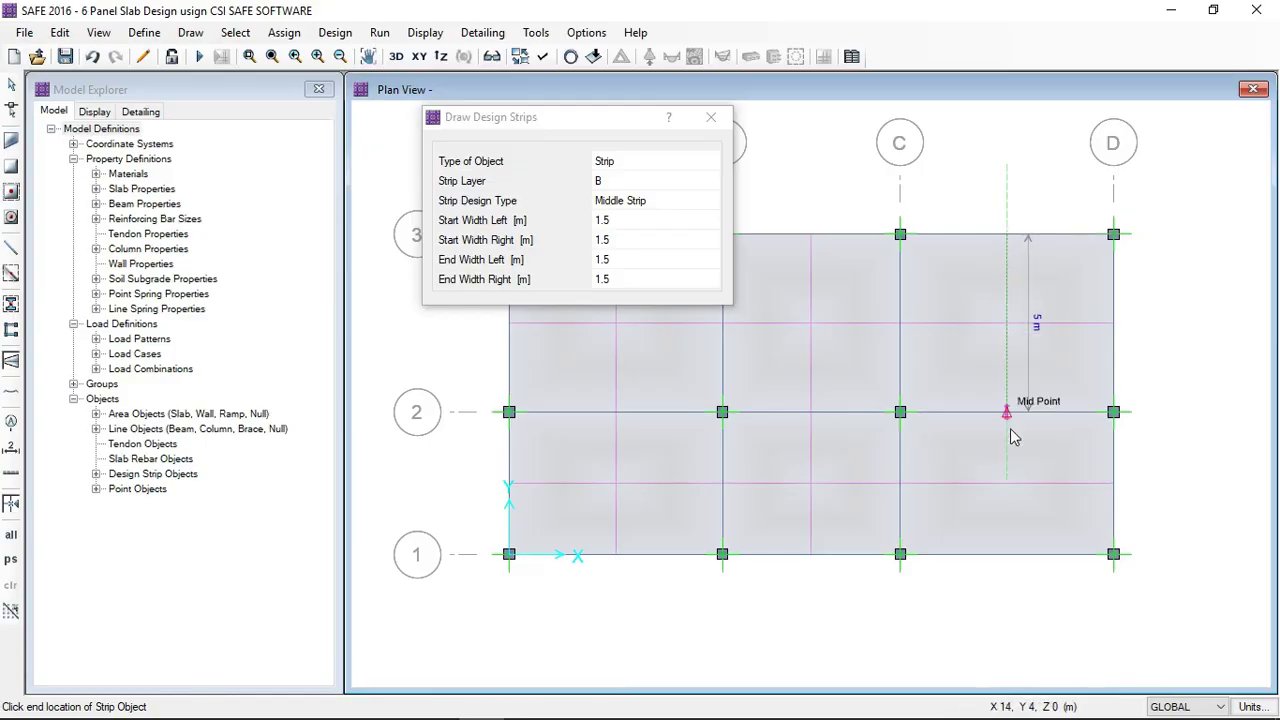
pyautogui.click(1006, 553)
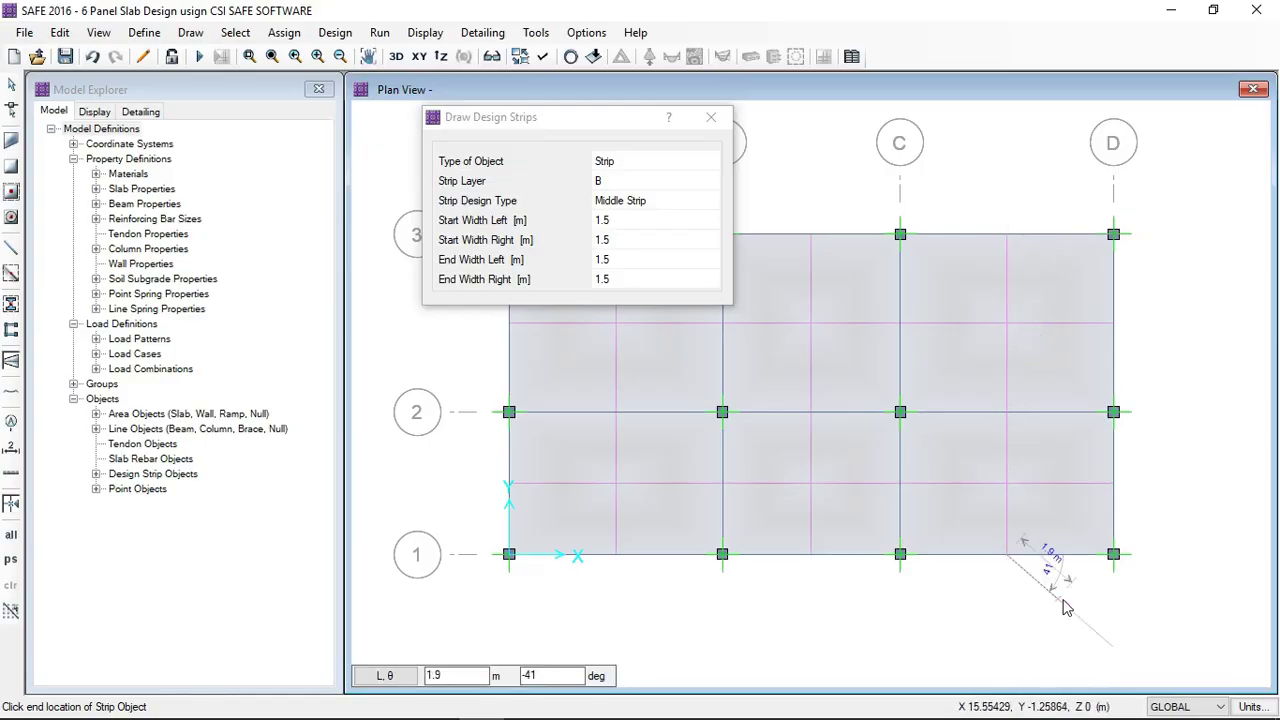
pyautogui.rightClick(1060, 608)
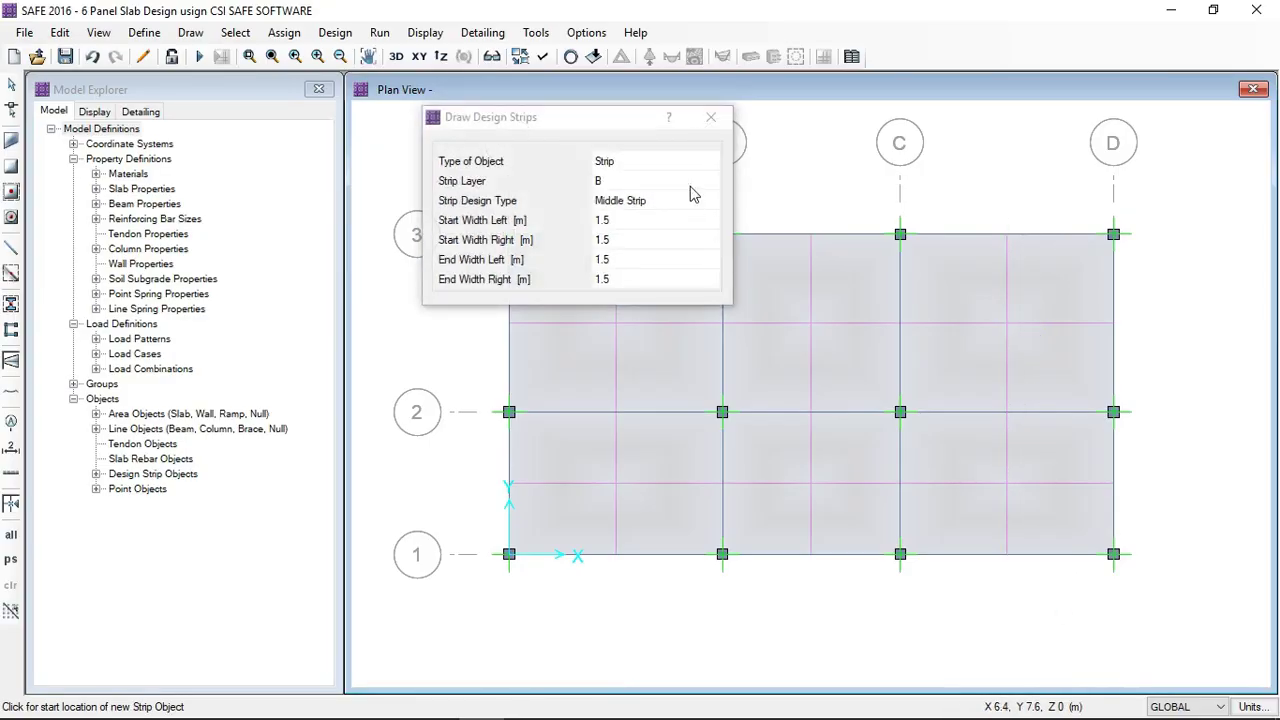
pyautogui.click(711, 121)
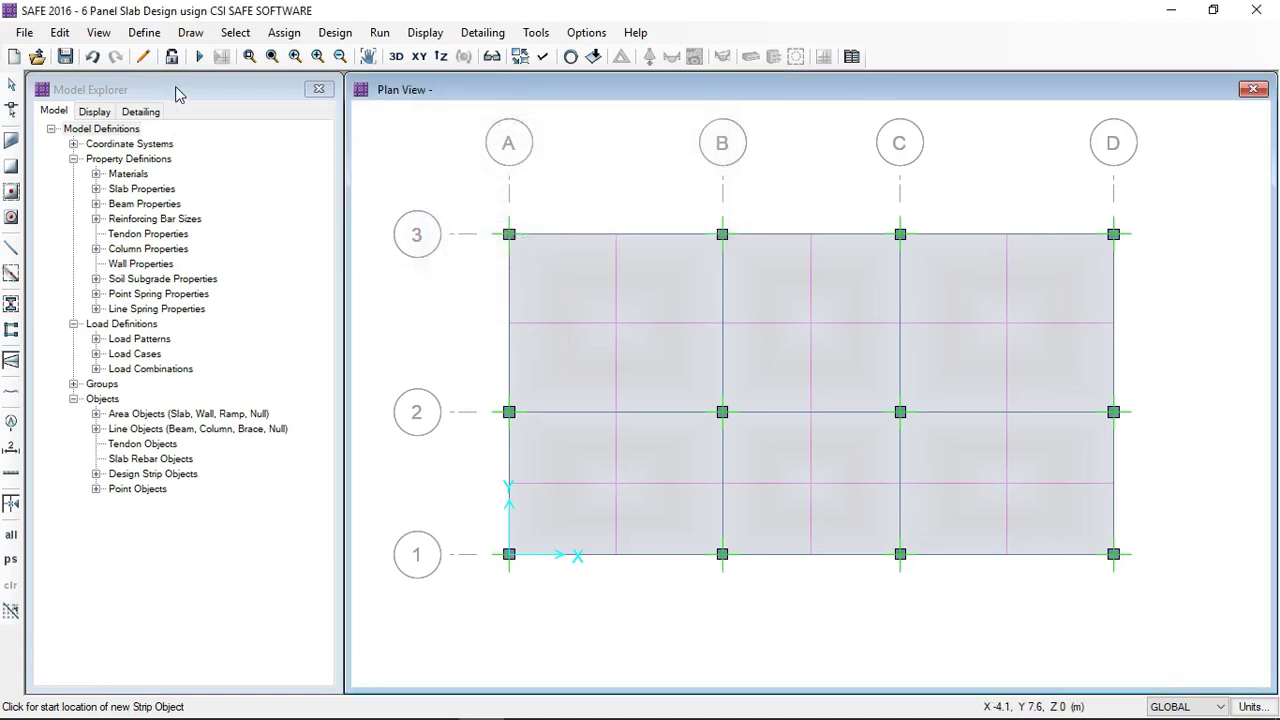
# - Save the model and run the analysis with the design strips in place
pyautogui.click(65, 57)
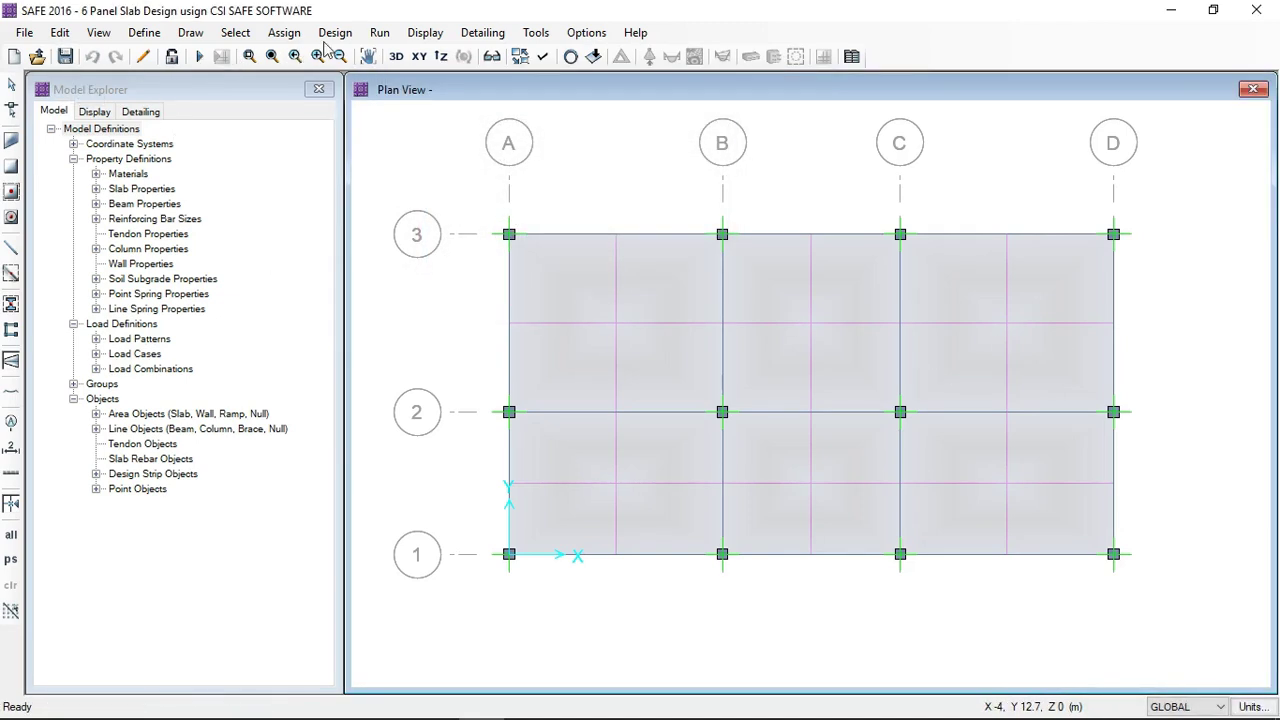
pyautogui.click(379, 32)
pyautogui.click(425, 78)
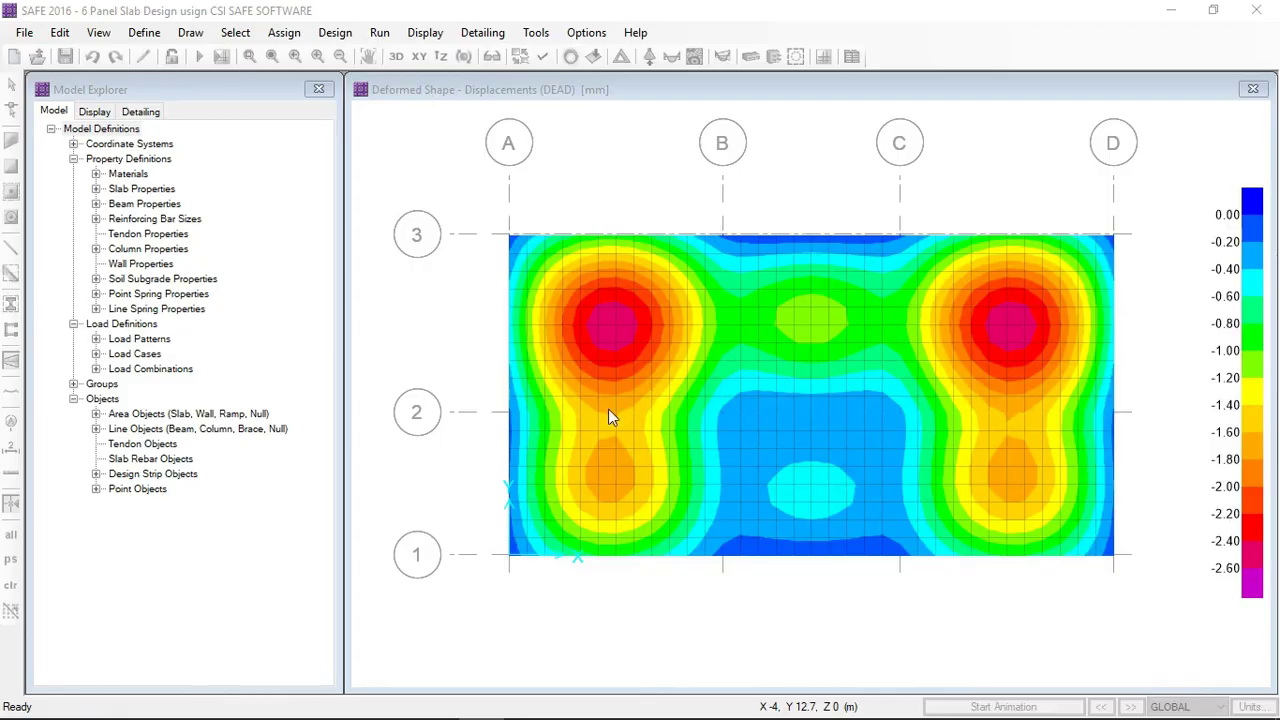
# - Display the filled strip moment diagram for layer A under the UDCONU2 load combination, keeping the dialog clear of the plan
pyautogui.click(425, 32)
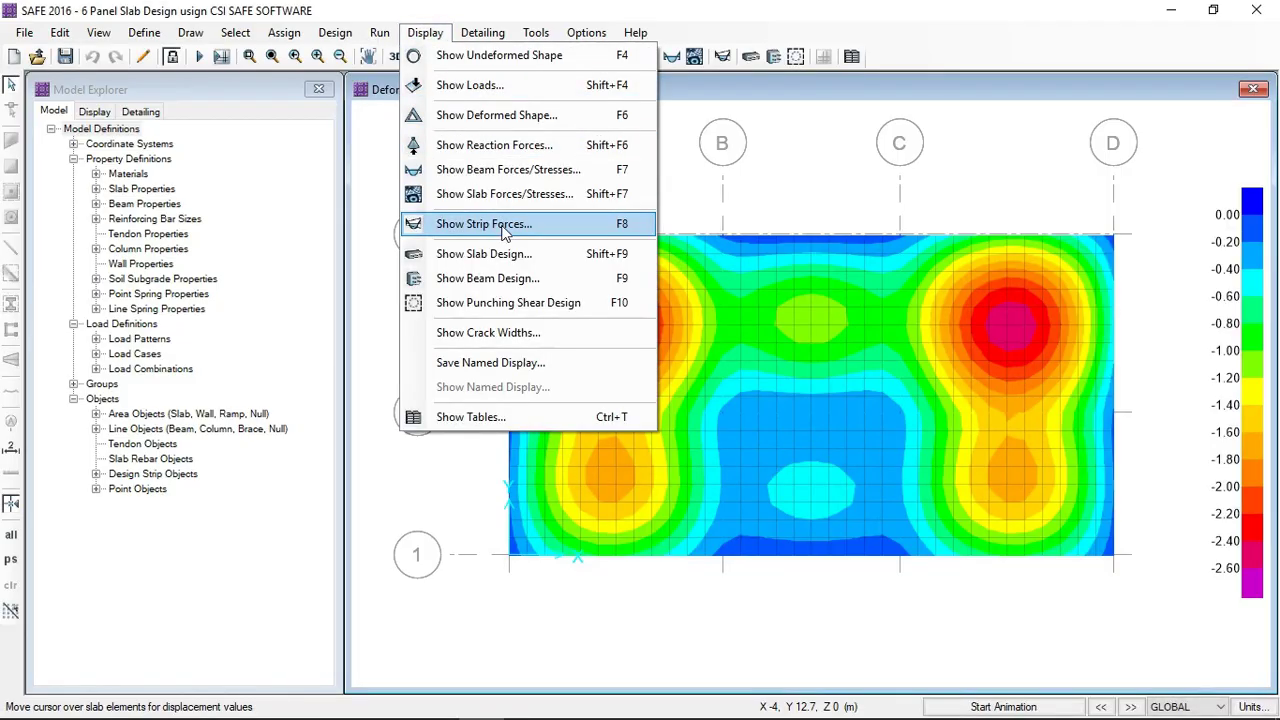
pyautogui.click(470, 226)
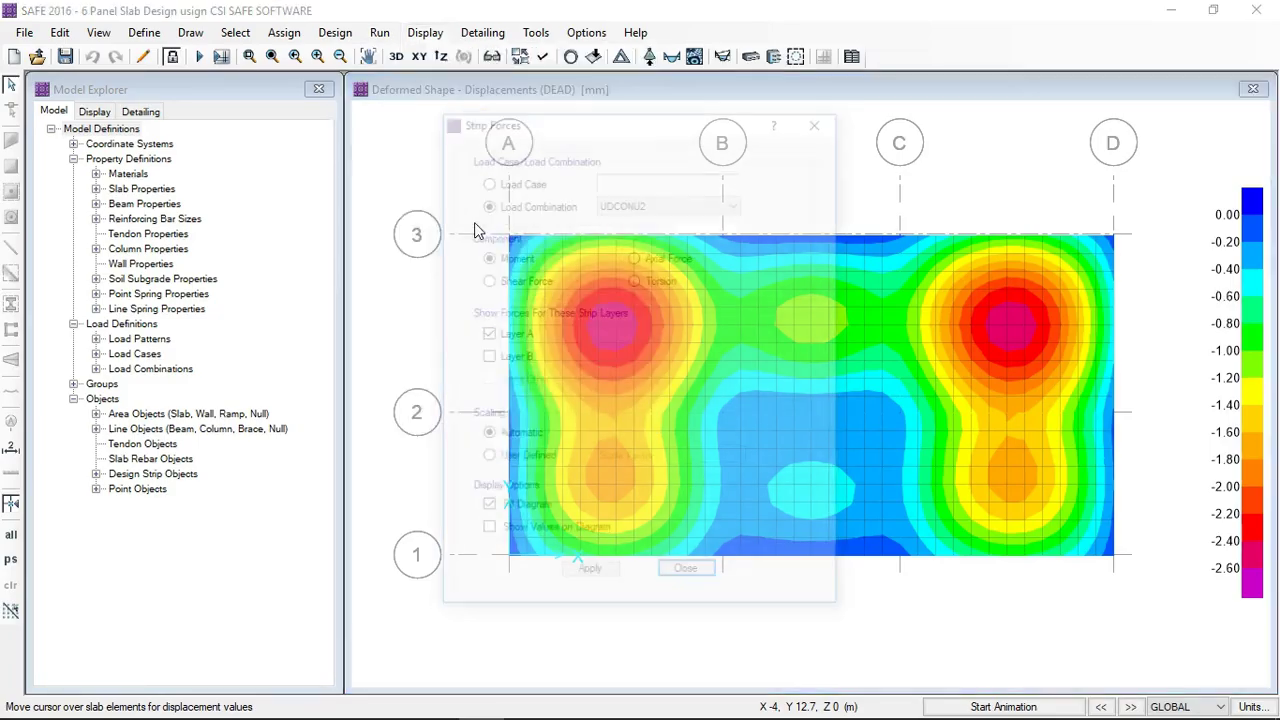
pyautogui.moveTo(640, 121); pyautogui.dragTo(349, 117)
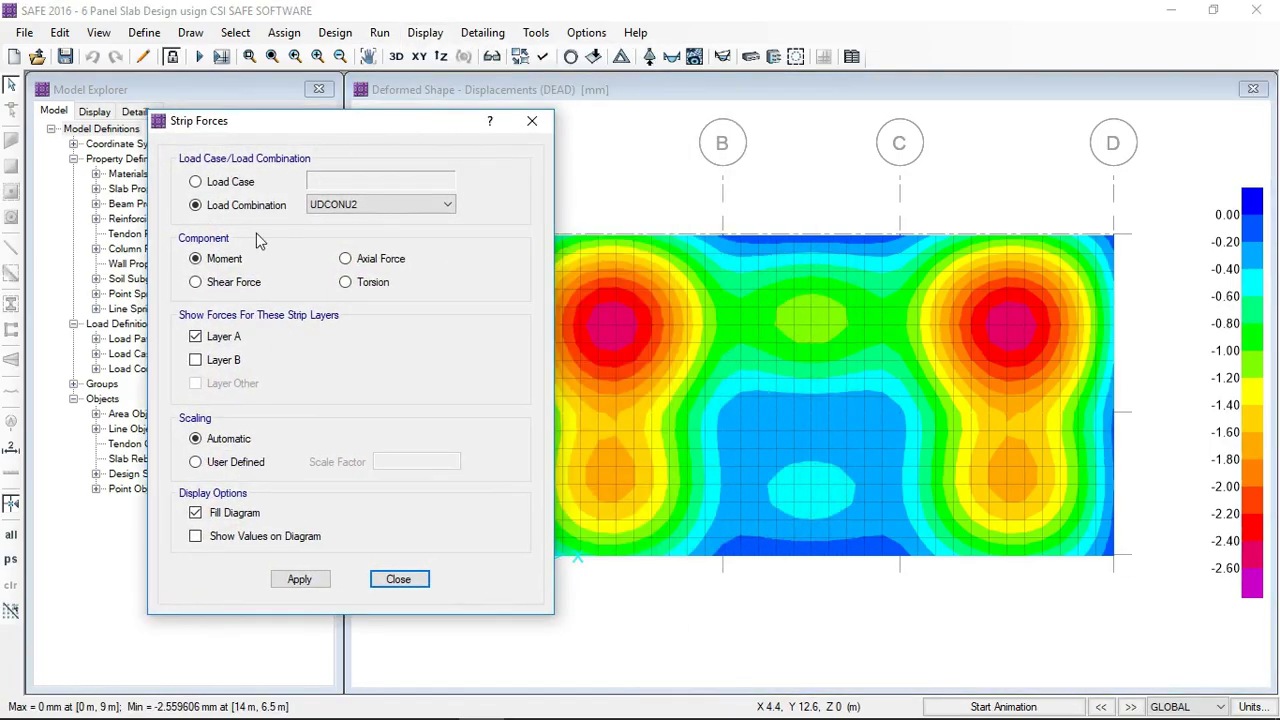
pyautogui.click(305, 583)
pyautogui.moveTo(395, 130); pyautogui.dragTo(217, 131)
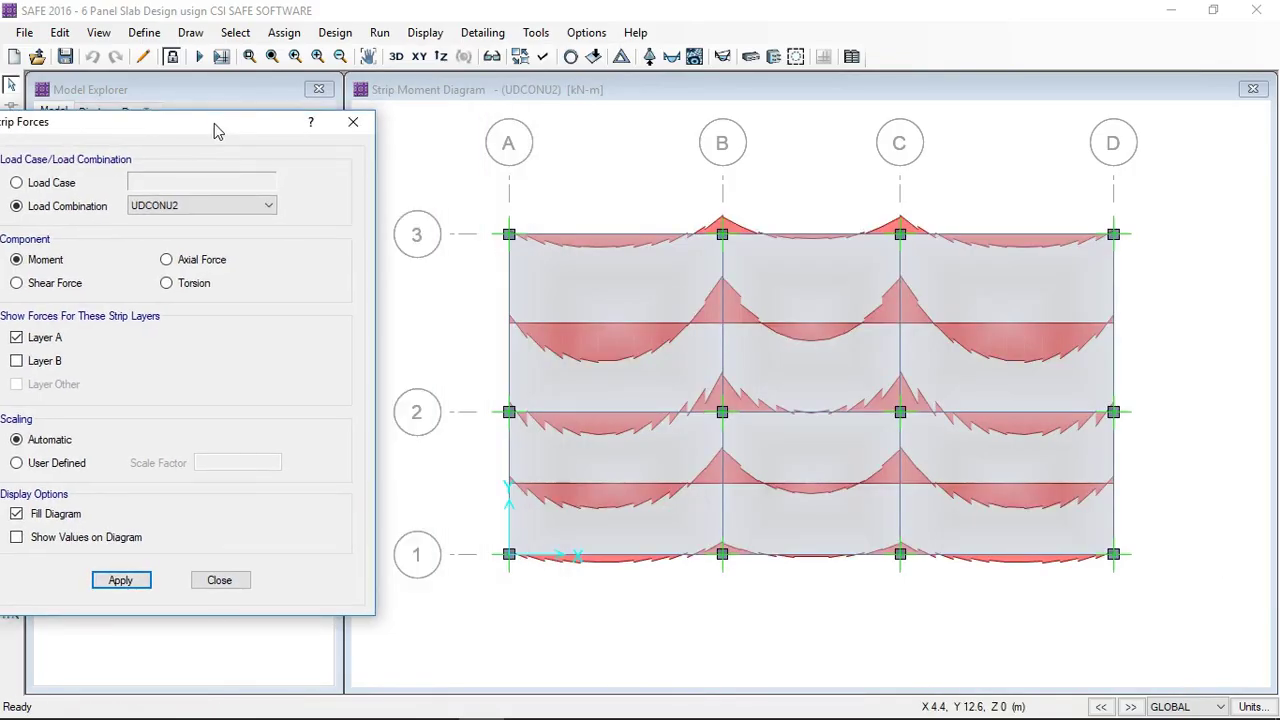
# - Switch to the 3D view and display the strip shear force diagram for layer A under UDCONU2
pyautogui.click(397, 57)
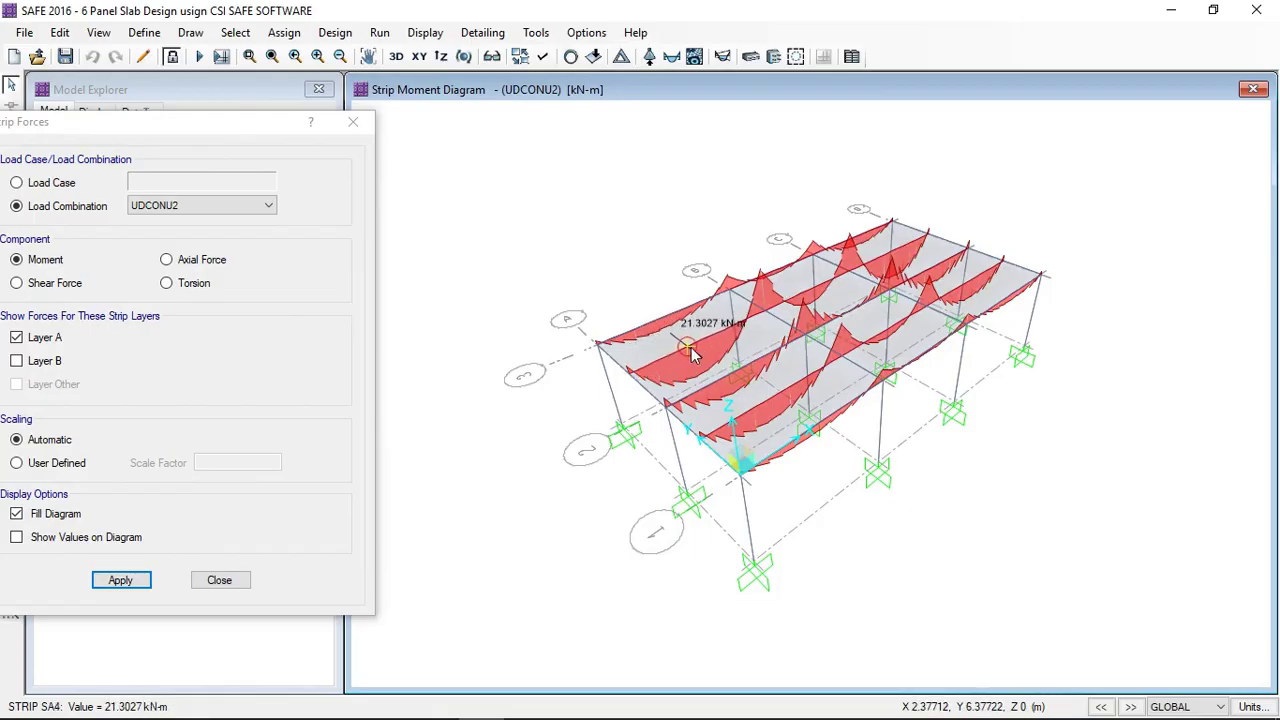
pyautogui.click(55, 284)
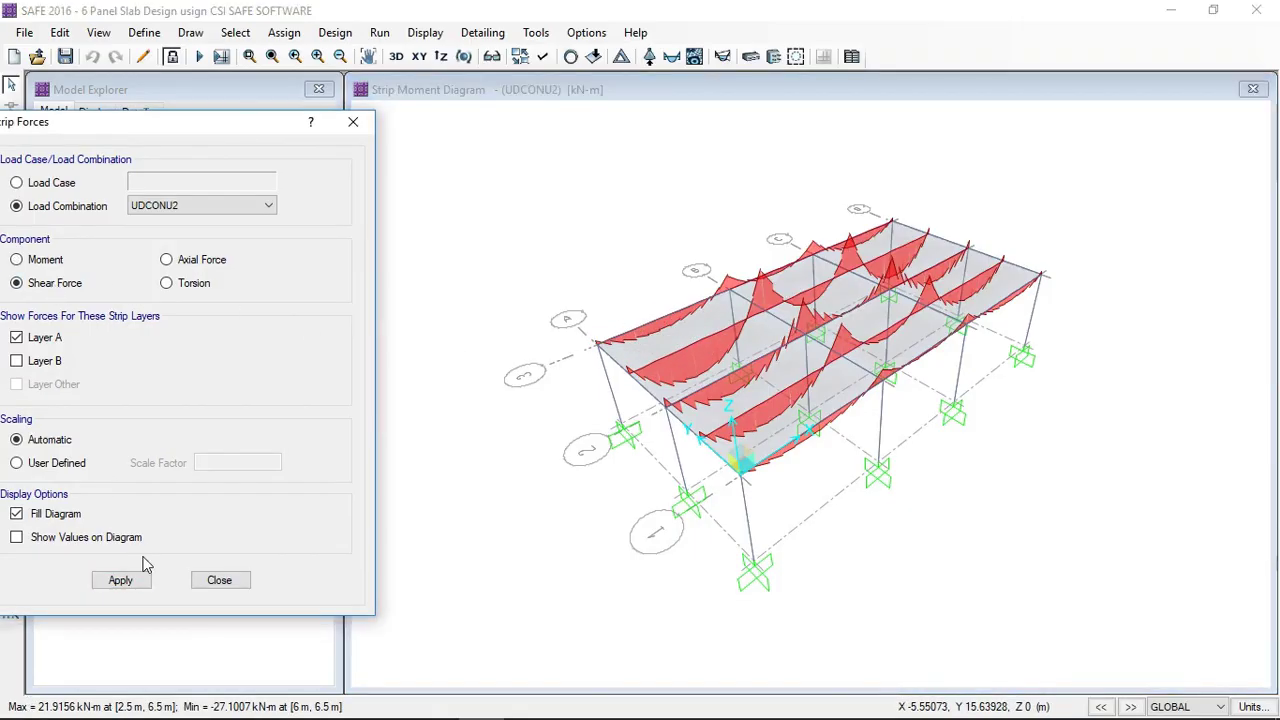
pyautogui.click(121, 582)
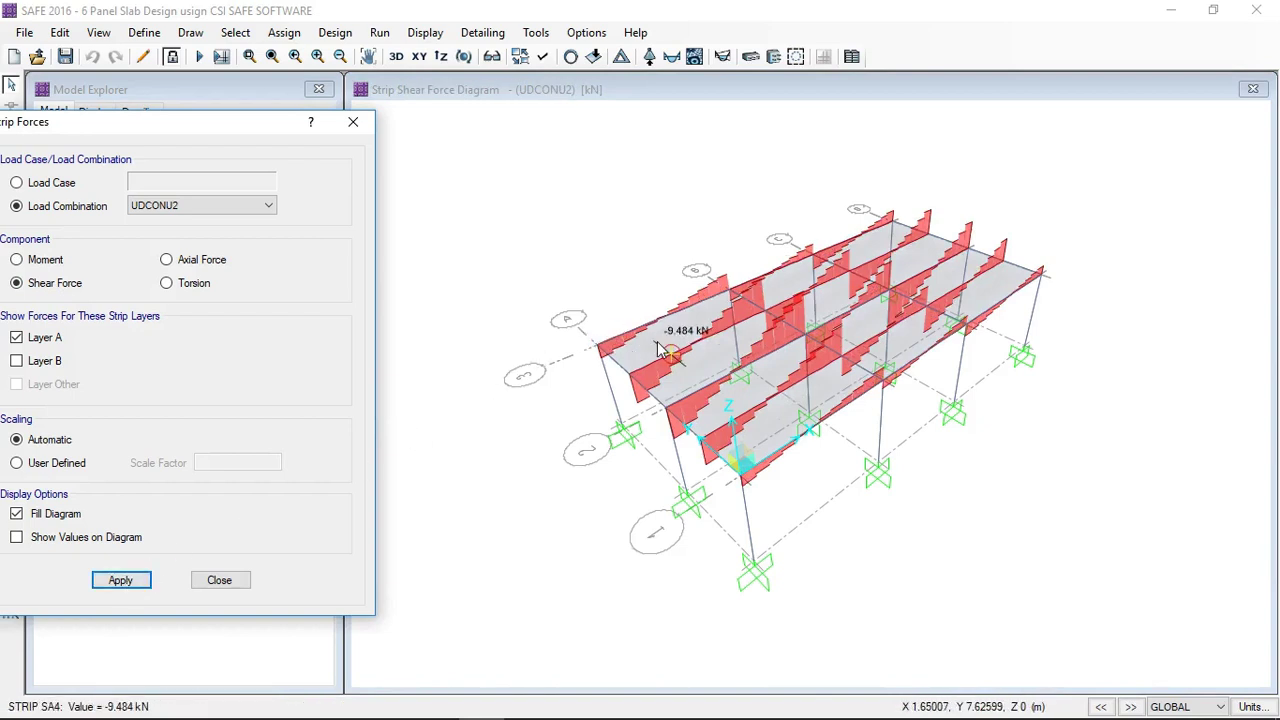
# - Display the strip shear force diagram for layer B only, moving the dialog so its options are visible
pyautogui.moveTo(178, 127); pyautogui.dragTo(301, 122)
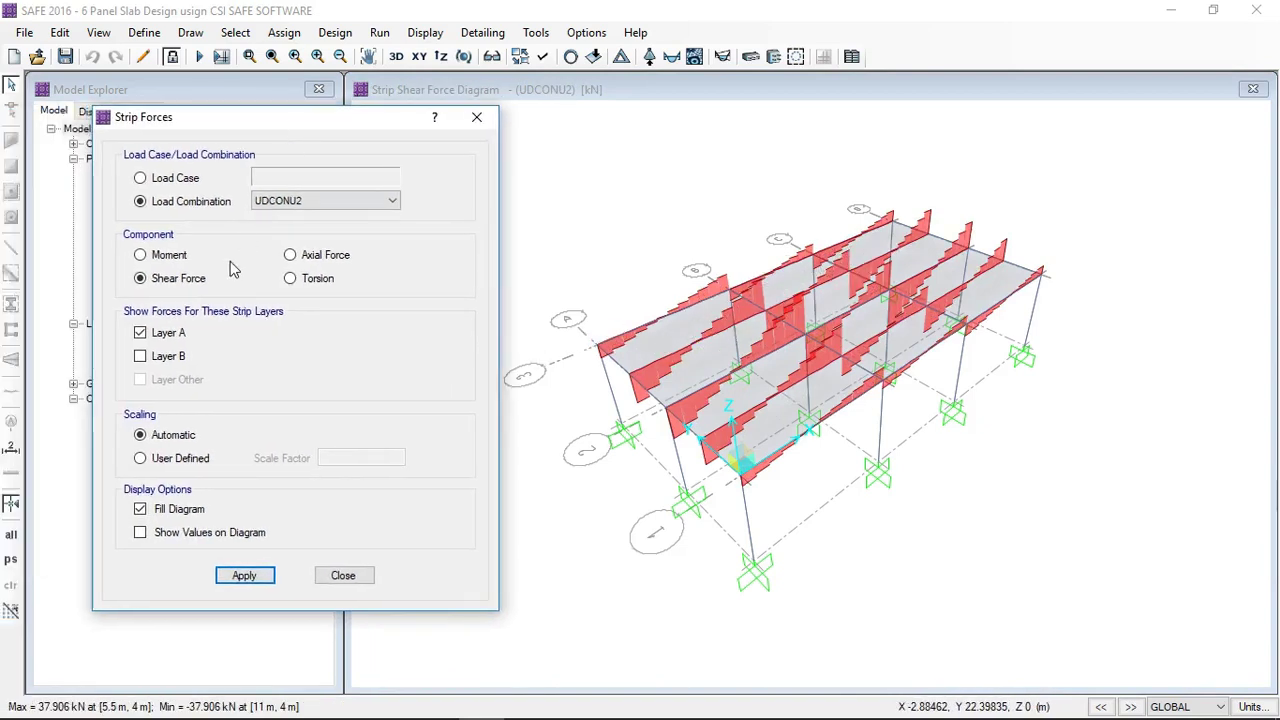
pyautogui.click(167, 335)
pyautogui.click(156, 357)
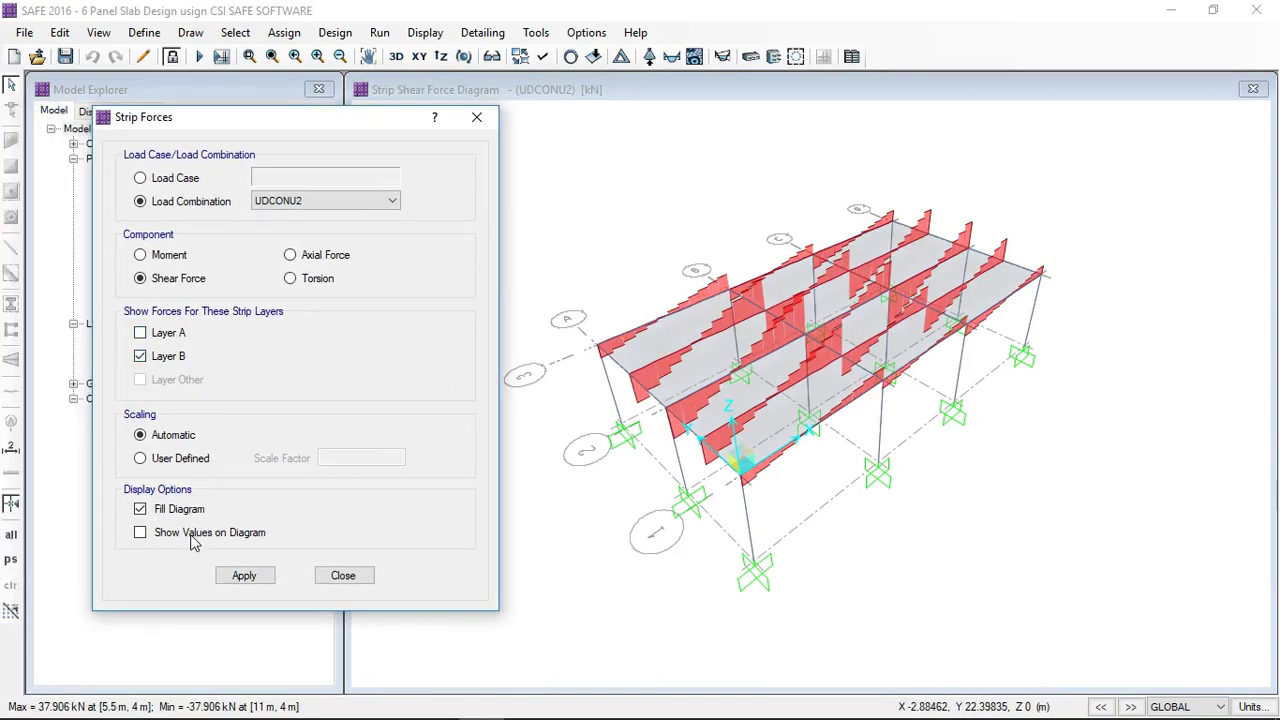
pyautogui.click(243, 576)
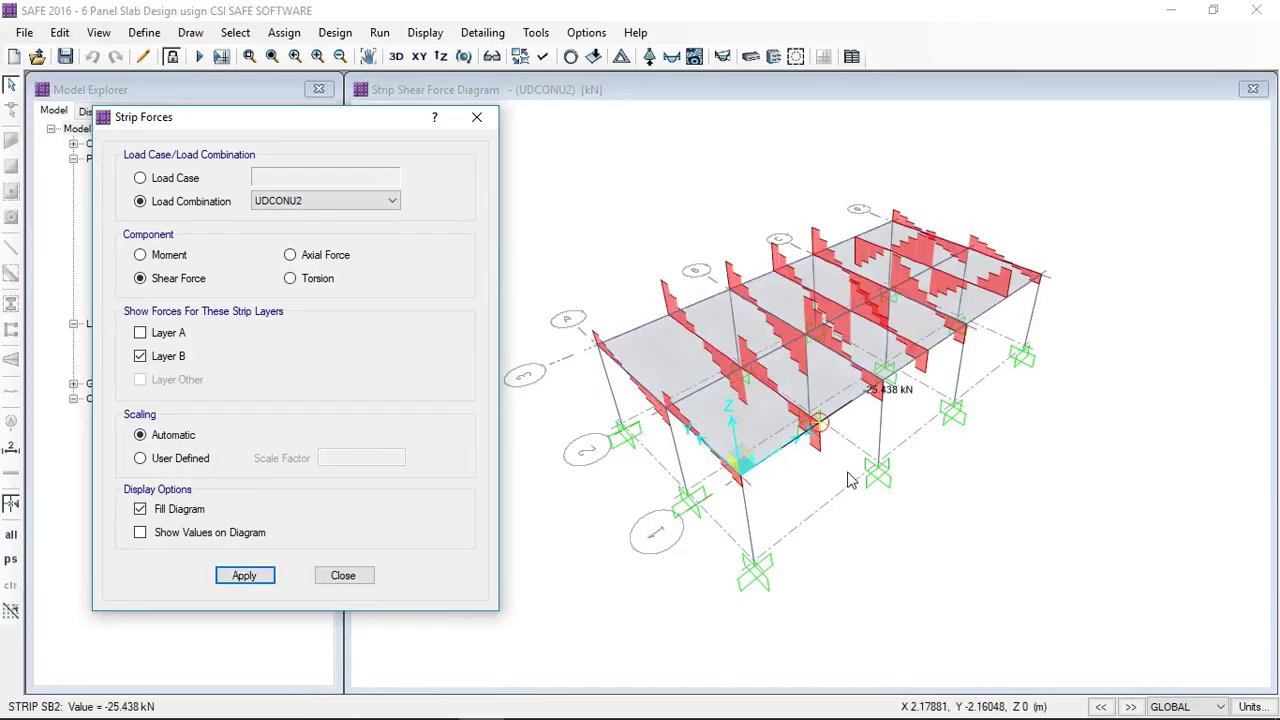
# - Display the strip moment diagram for layer B and close the strip forces settings
pyautogui.click(162, 257)
pyautogui.click(246, 583)
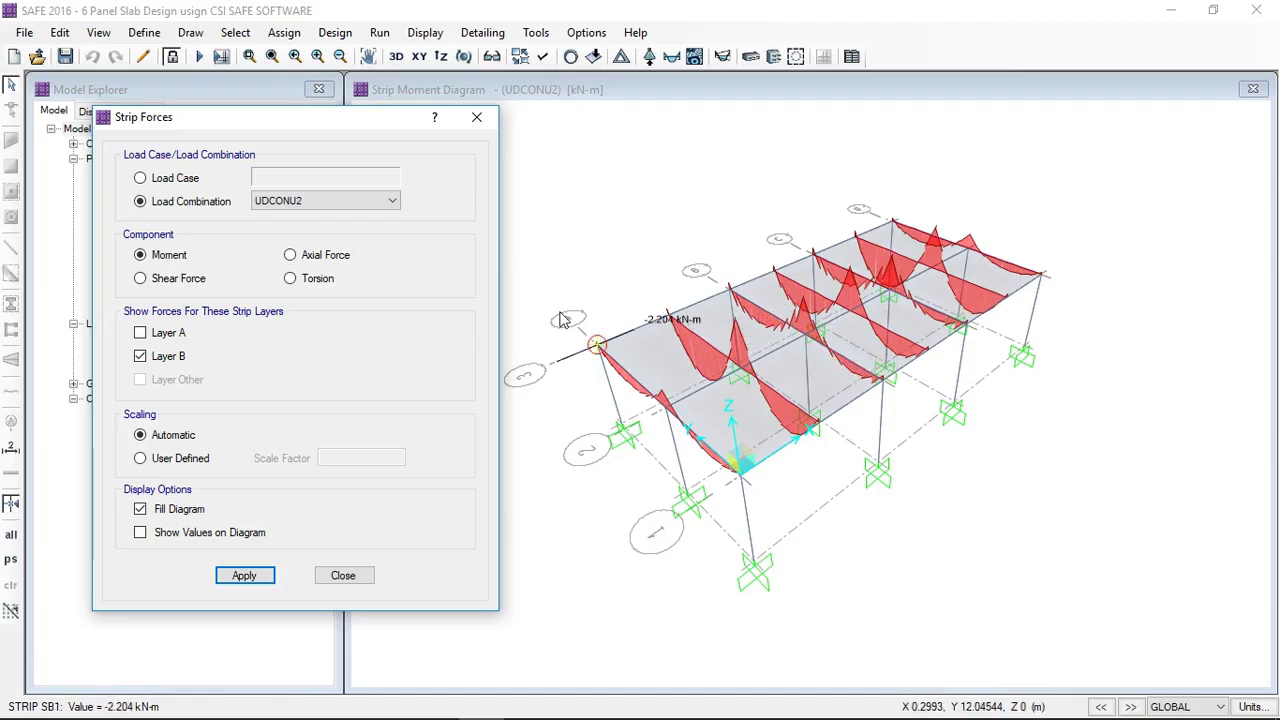
pyautogui.click(246, 580)
pyautogui.click(341, 576)
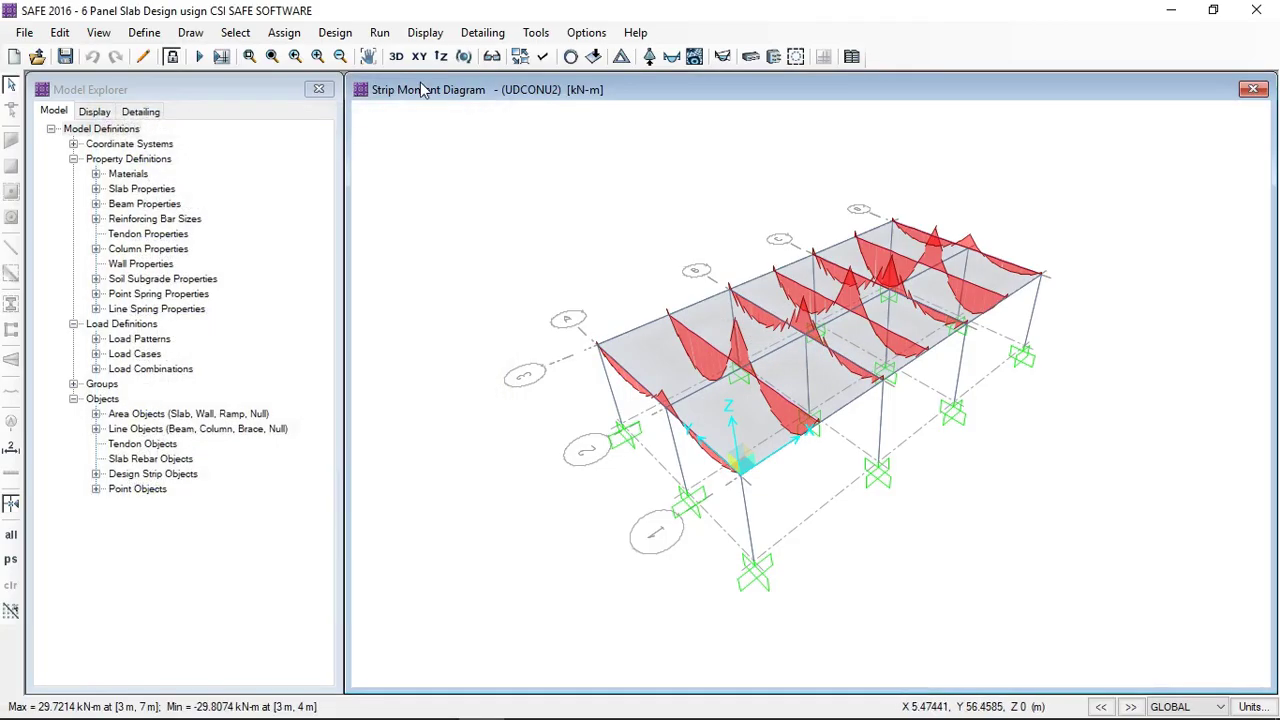
# - Open the slab design display settings, move them aside and switch the model to plan view
pyautogui.click(426, 32)
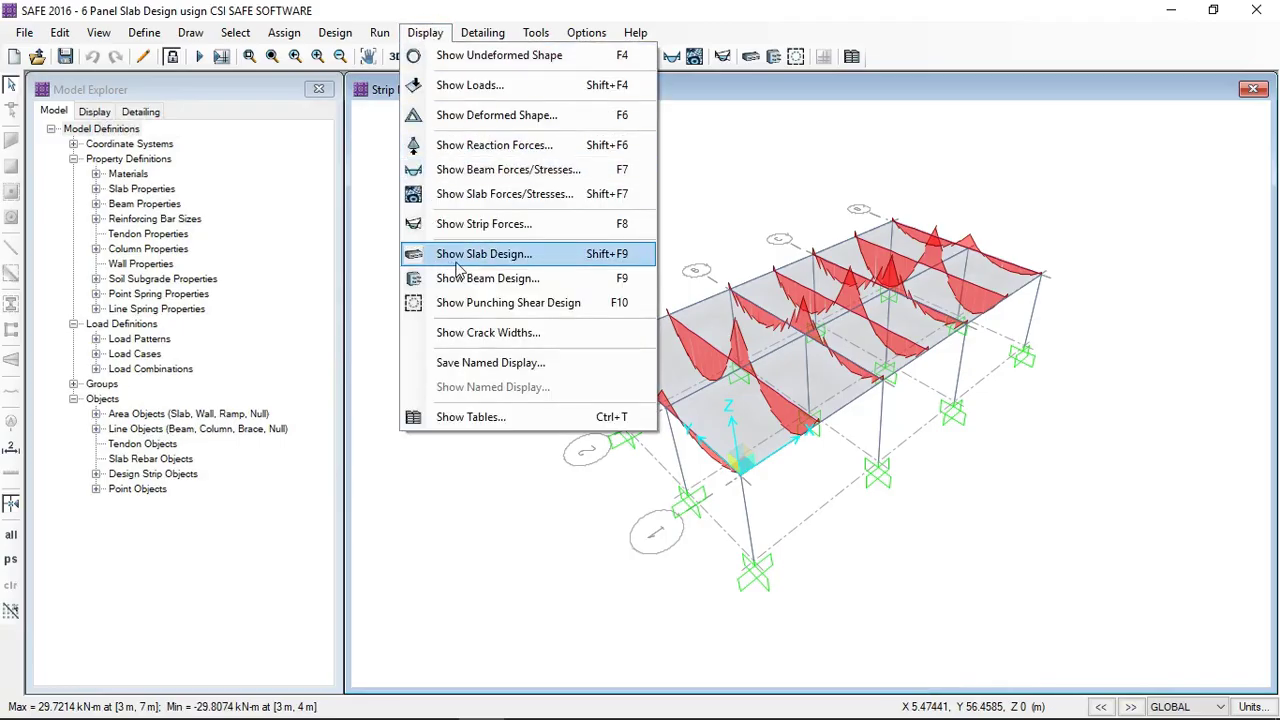
pyautogui.click(484, 256)
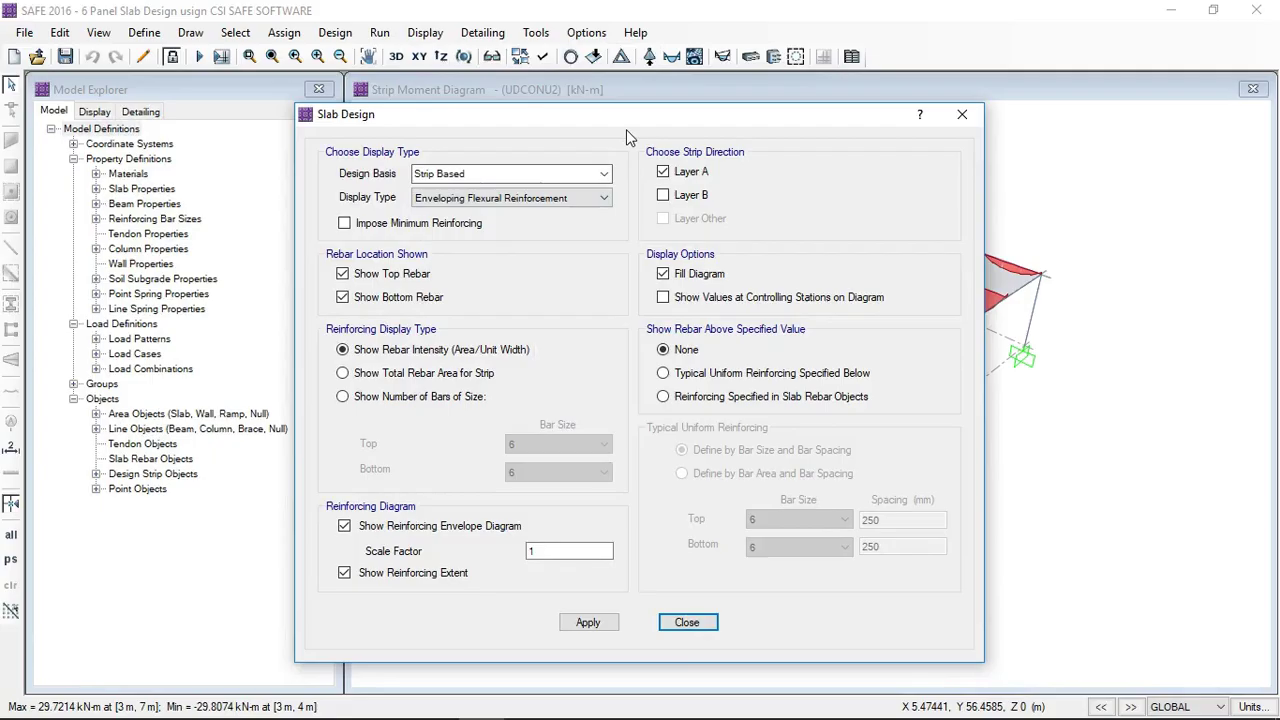
pyautogui.moveTo(626, 129)
pyautogui.mouseDown()
pyautogui.moveTo(337, 81)
pyautogui.moveTo(343, 93)
pyautogui.mouseUp()
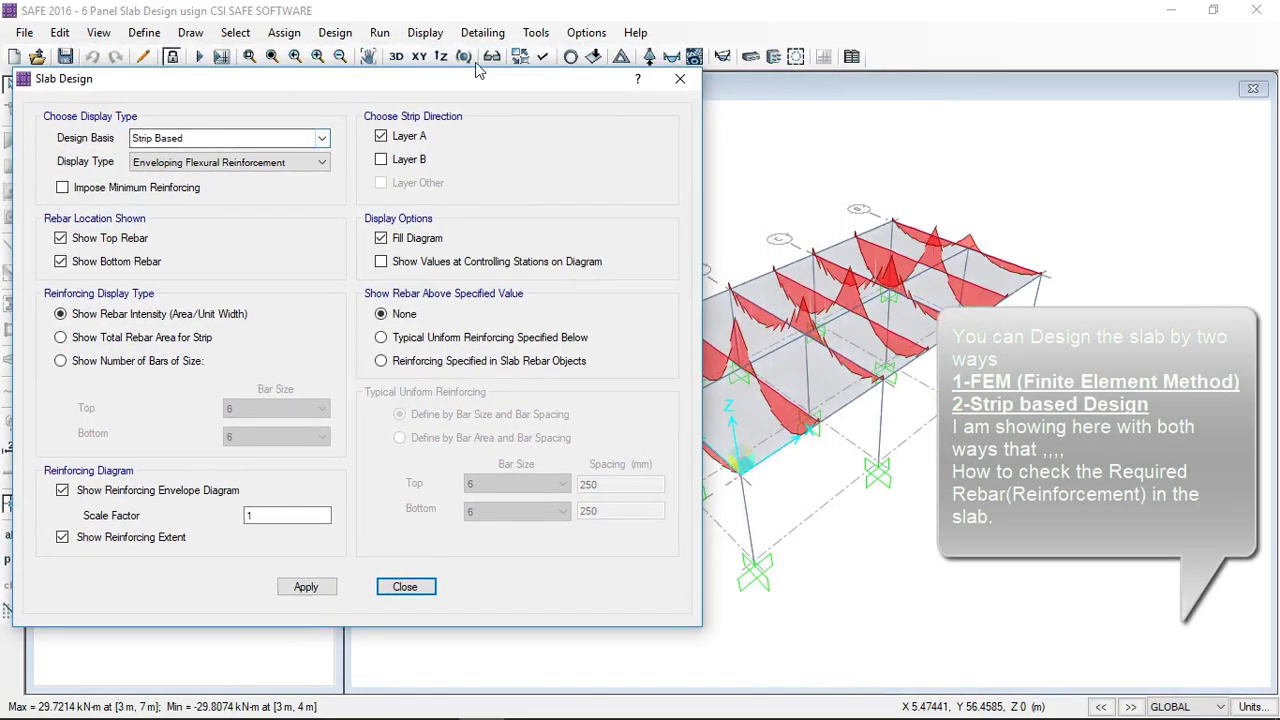
pyautogui.click(419, 57)
pyautogui.click(419, 57)
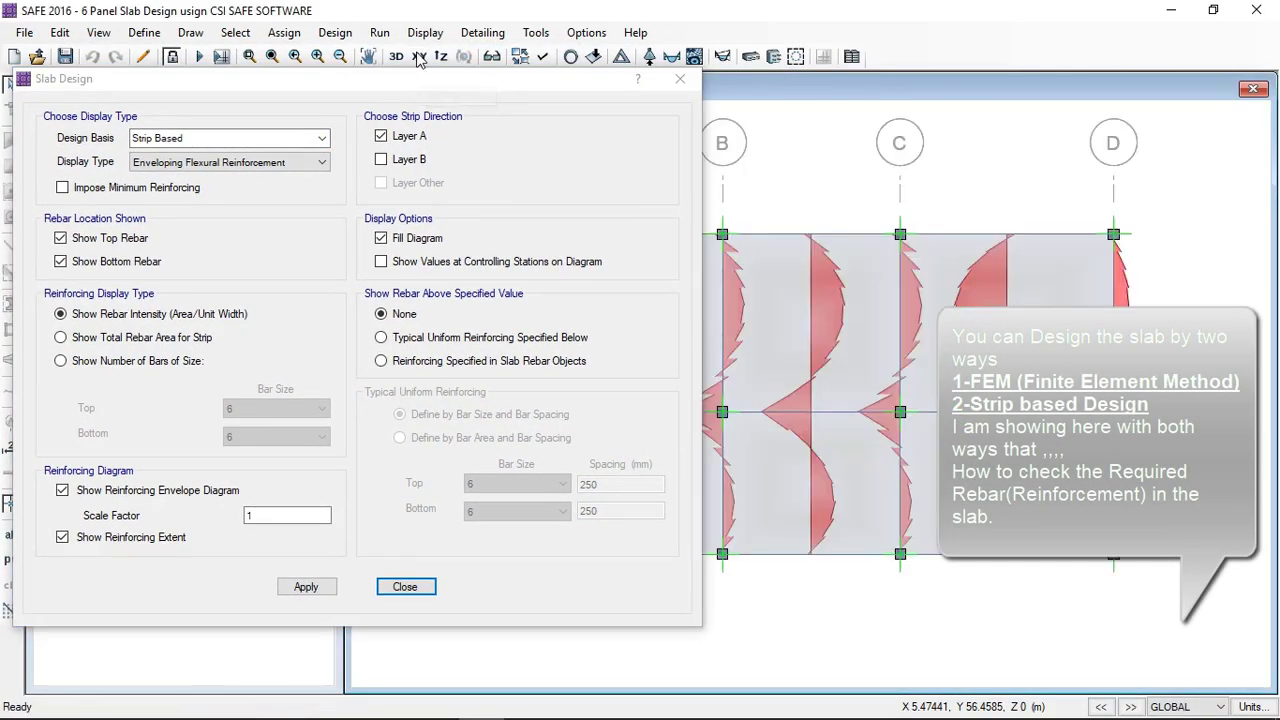
# - Display the Finite Element Based enveloping flexural reinforcement for Direction 1, first the top rebar and then the bottom rebar
pyautogui.click(128, 175)
pyautogui.click(230, 138)
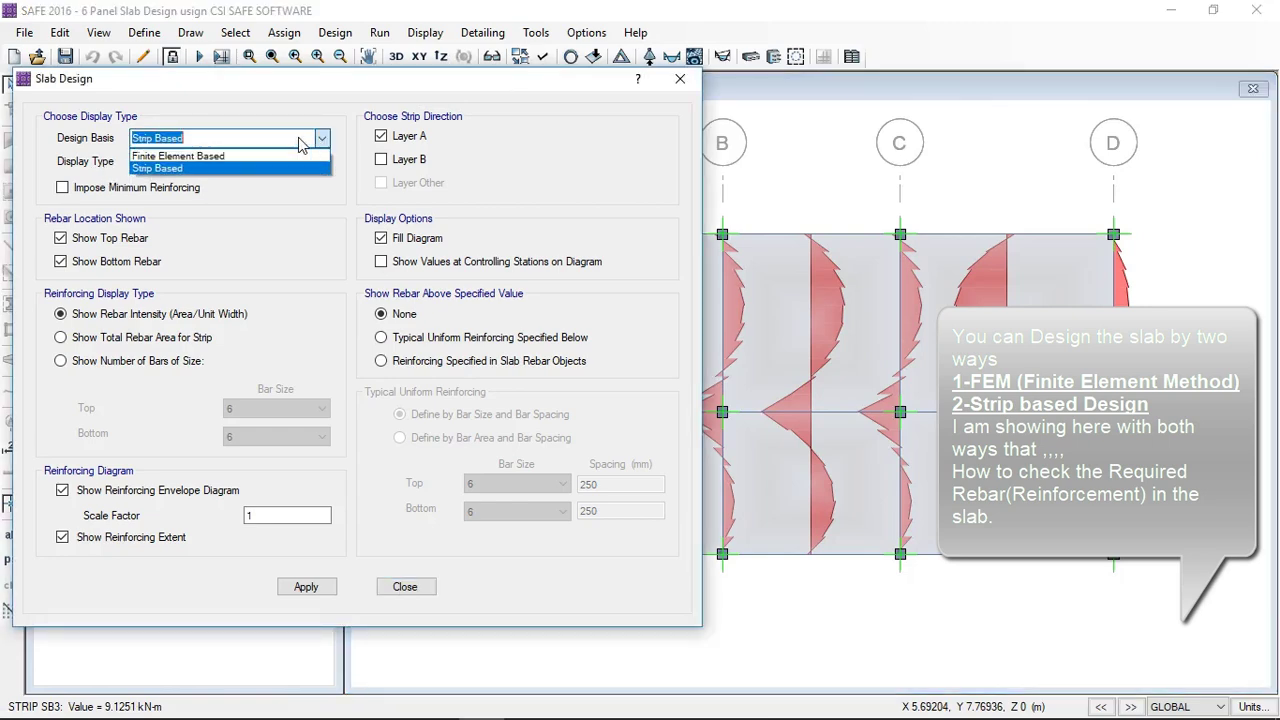
pyautogui.click(165, 151)
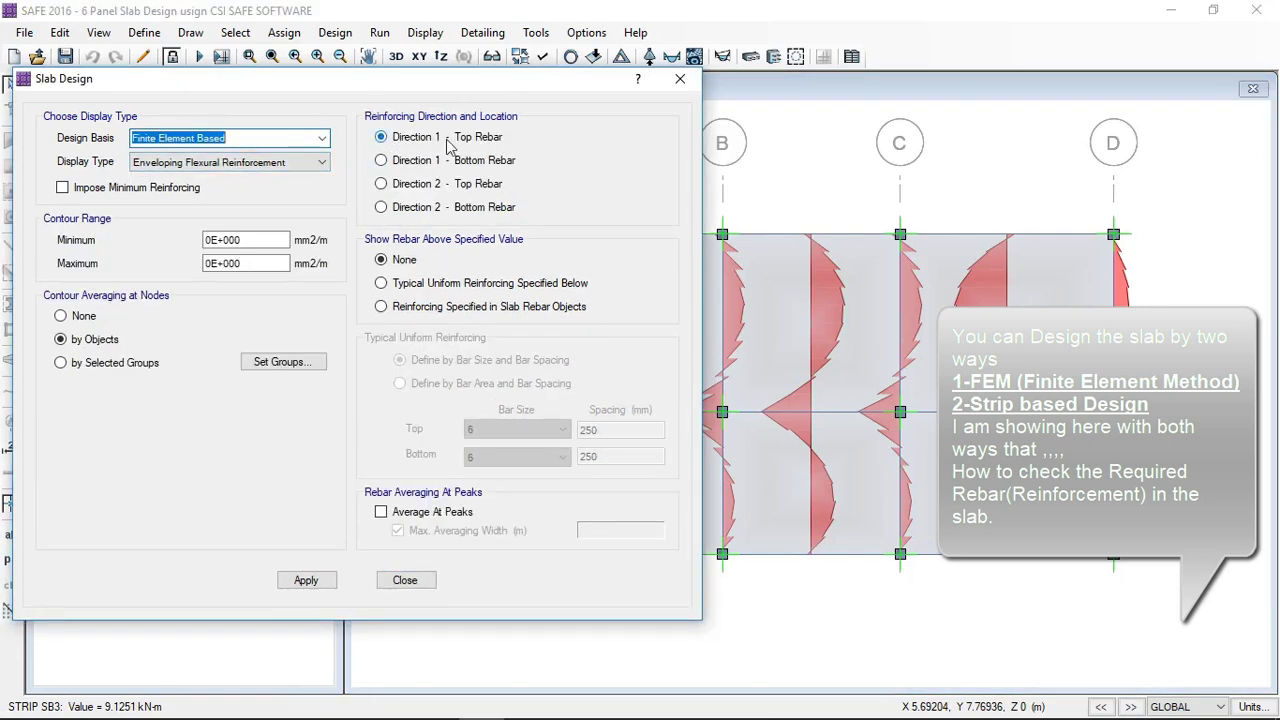
pyautogui.moveTo(465, 84); pyautogui.dragTo(340, 83)
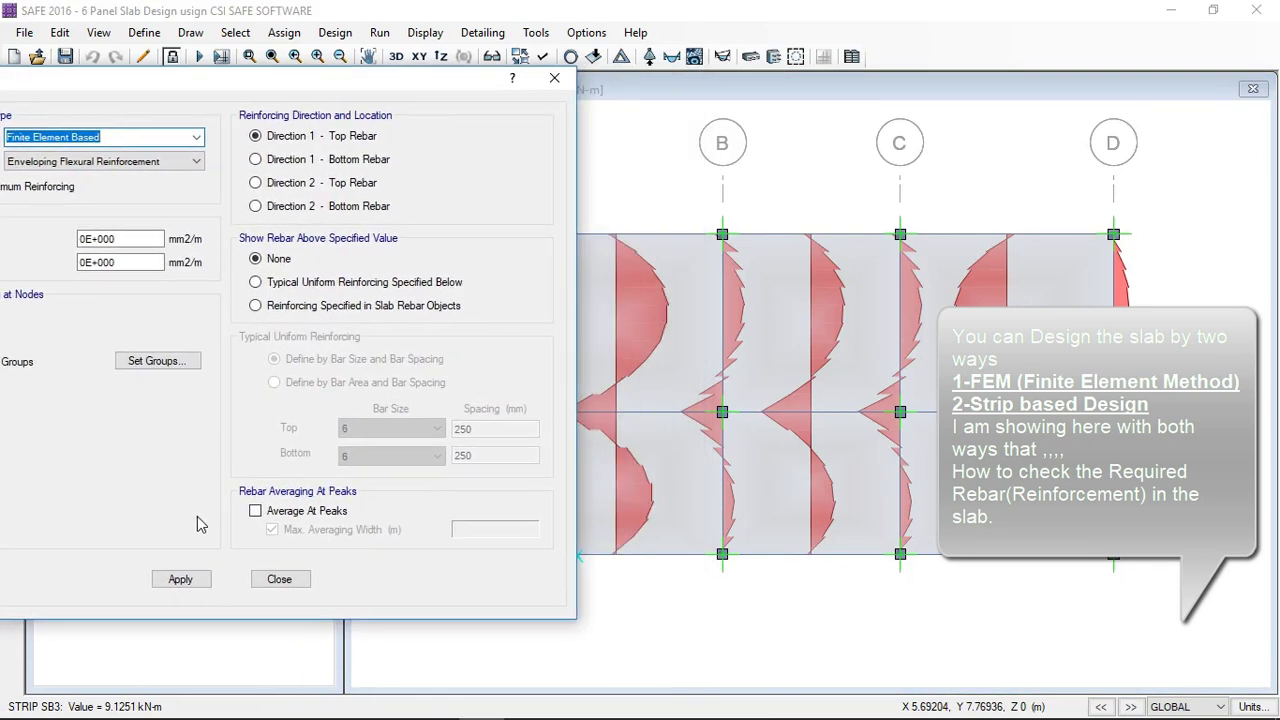
pyautogui.click(188, 582)
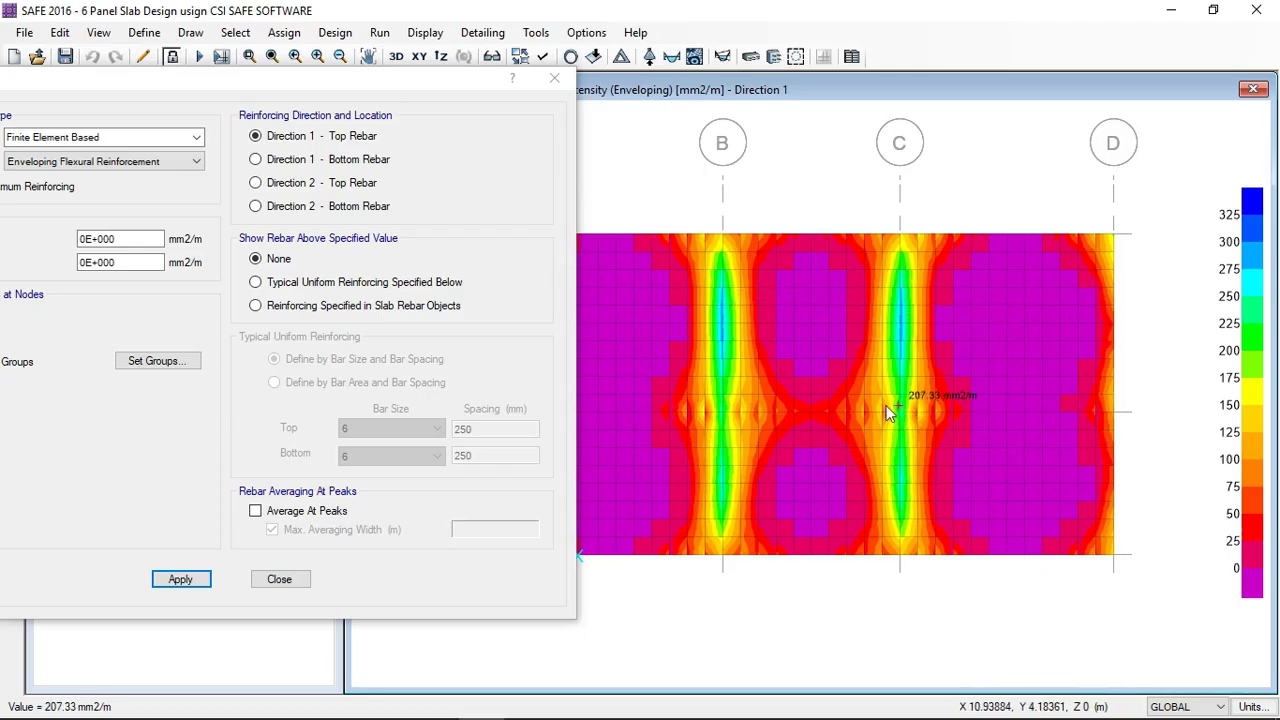
pyautogui.click(271, 160)
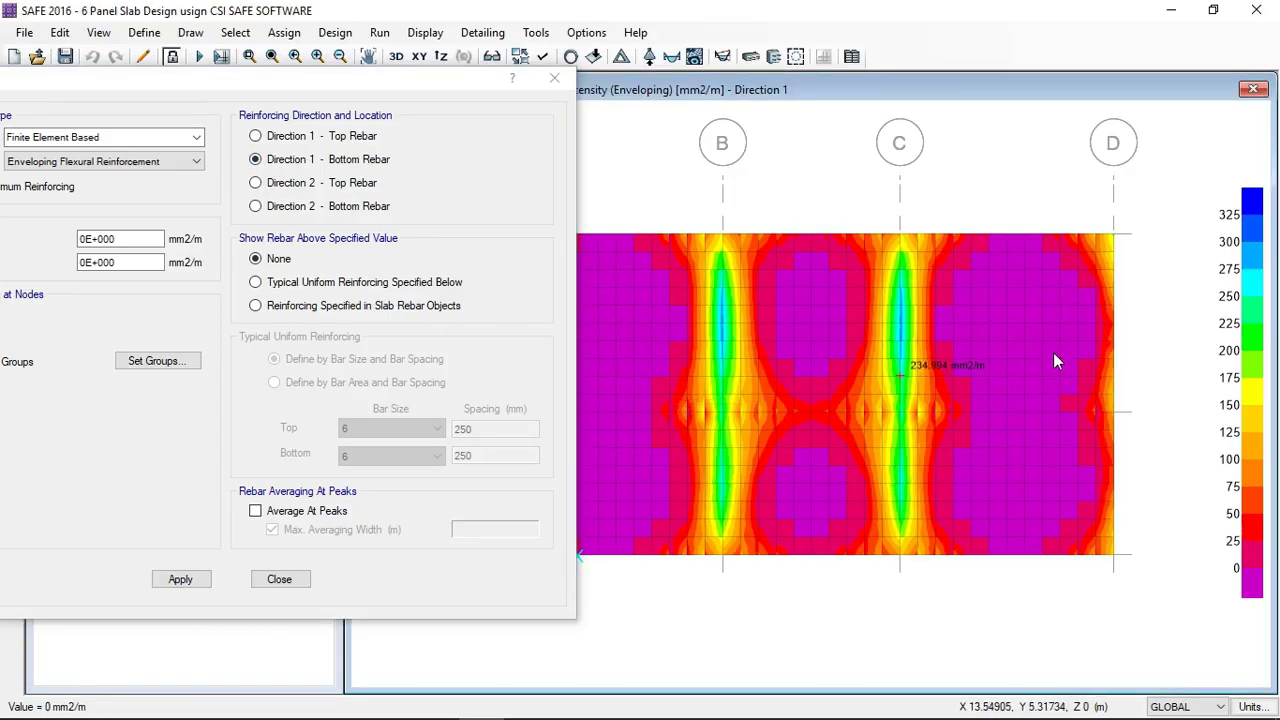
pyautogui.click(180, 578)
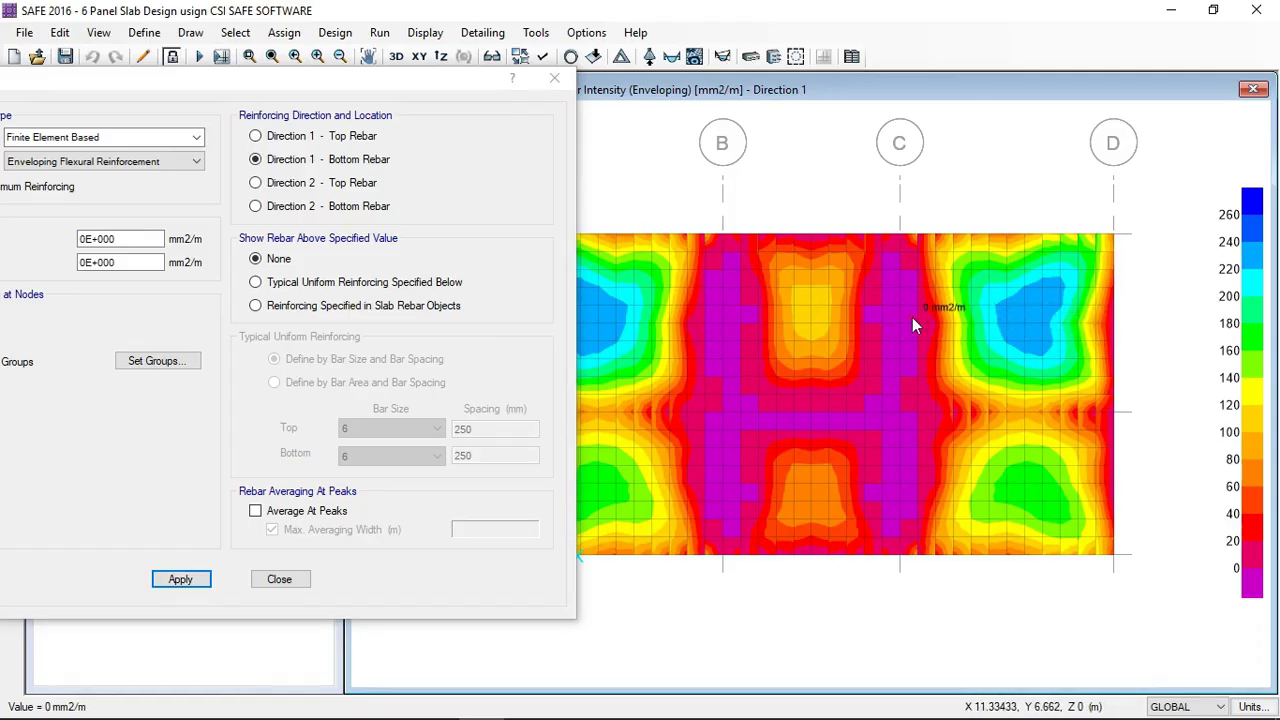
# - Display the finite element based reinforcement contours for Direction 2, first the top rebar and then the bottom rebar
pyautogui.click(285, 193)
pyautogui.click(186, 580)
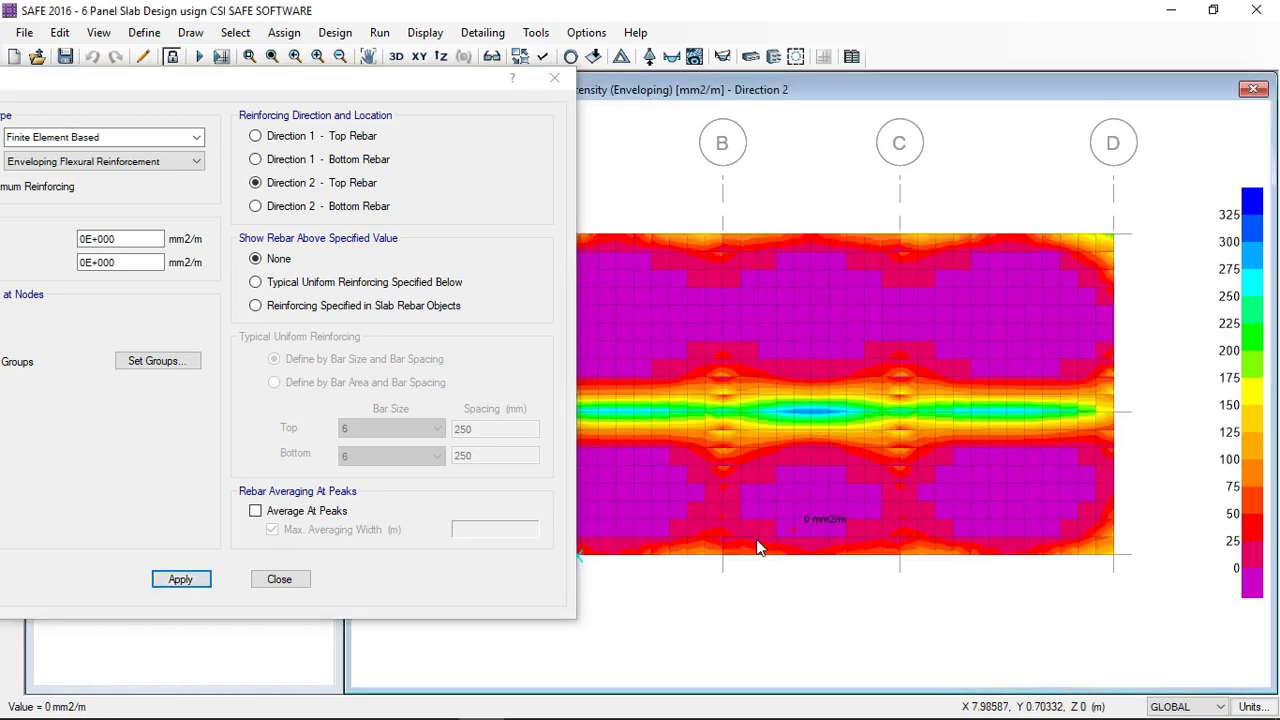
pyautogui.click(291, 208)
pyautogui.click(183, 580)
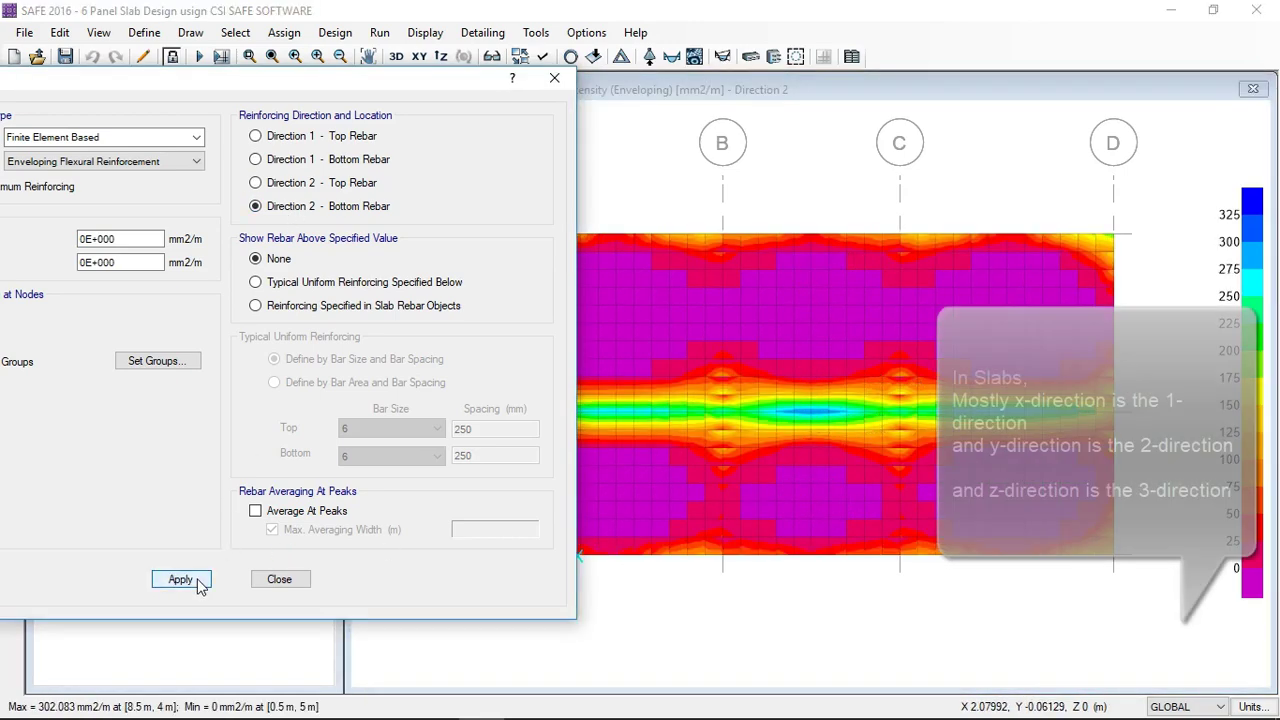
pyautogui.click(815, 545)
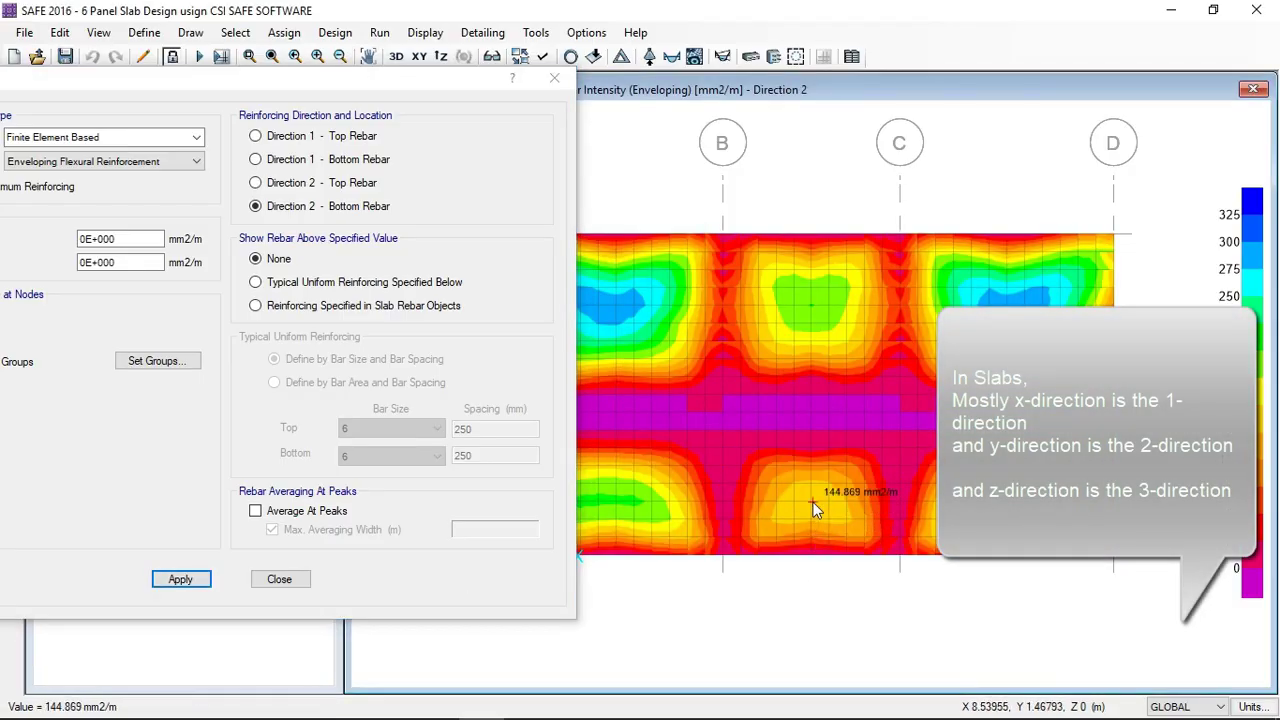
# - Change the design basis to Strip Based and display the layer A reinforcement intensity, moving the dialog off the plan
pyautogui.click(172, 58)
pyautogui.click(358, 142)
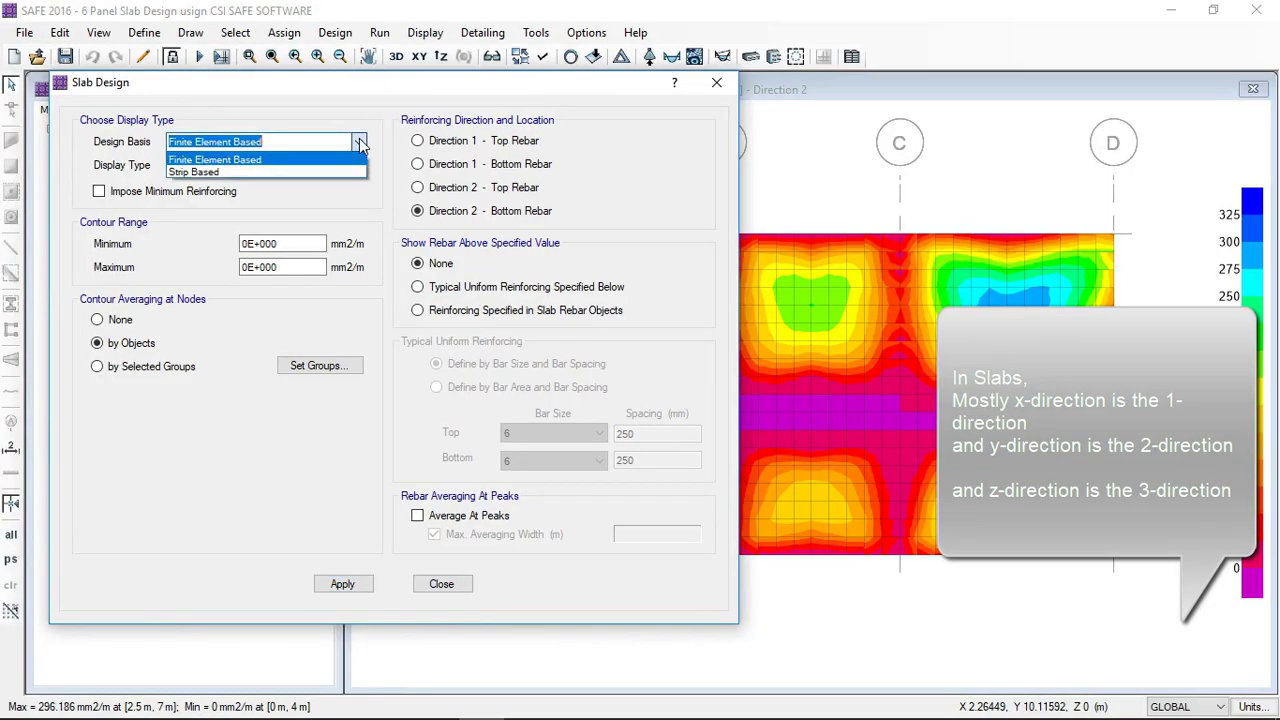
pyautogui.click(193, 172)
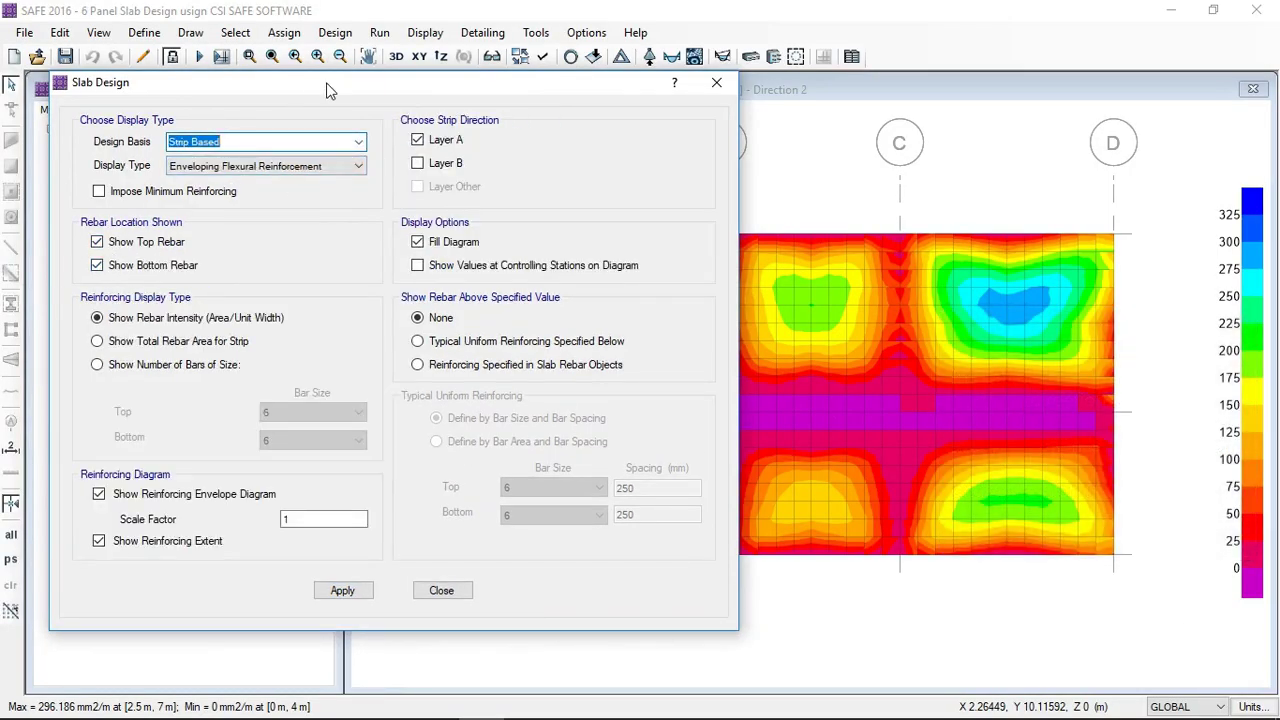
pyautogui.moveTo(326, 90); pyautogui.dragTo(234, 95)
pyautogui.click(251, 596)
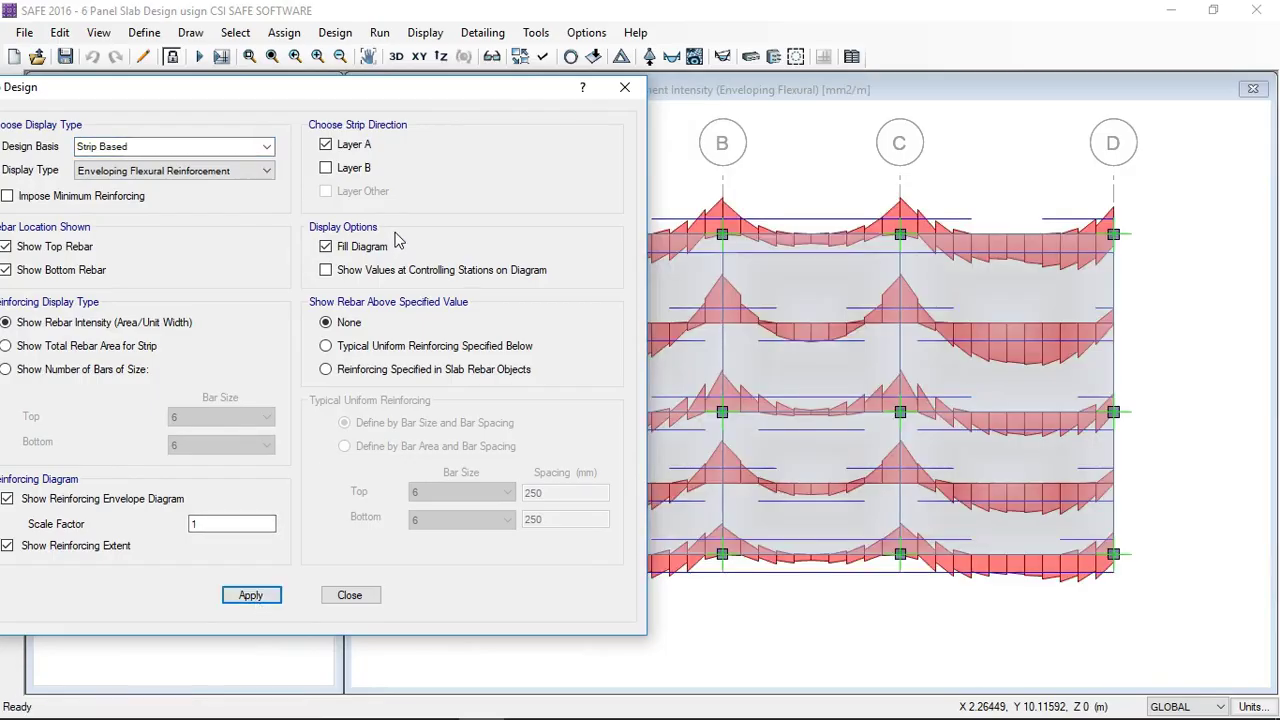
pyautogui.moveTo(437, 85); pyautogui.dragTo(251, 91)
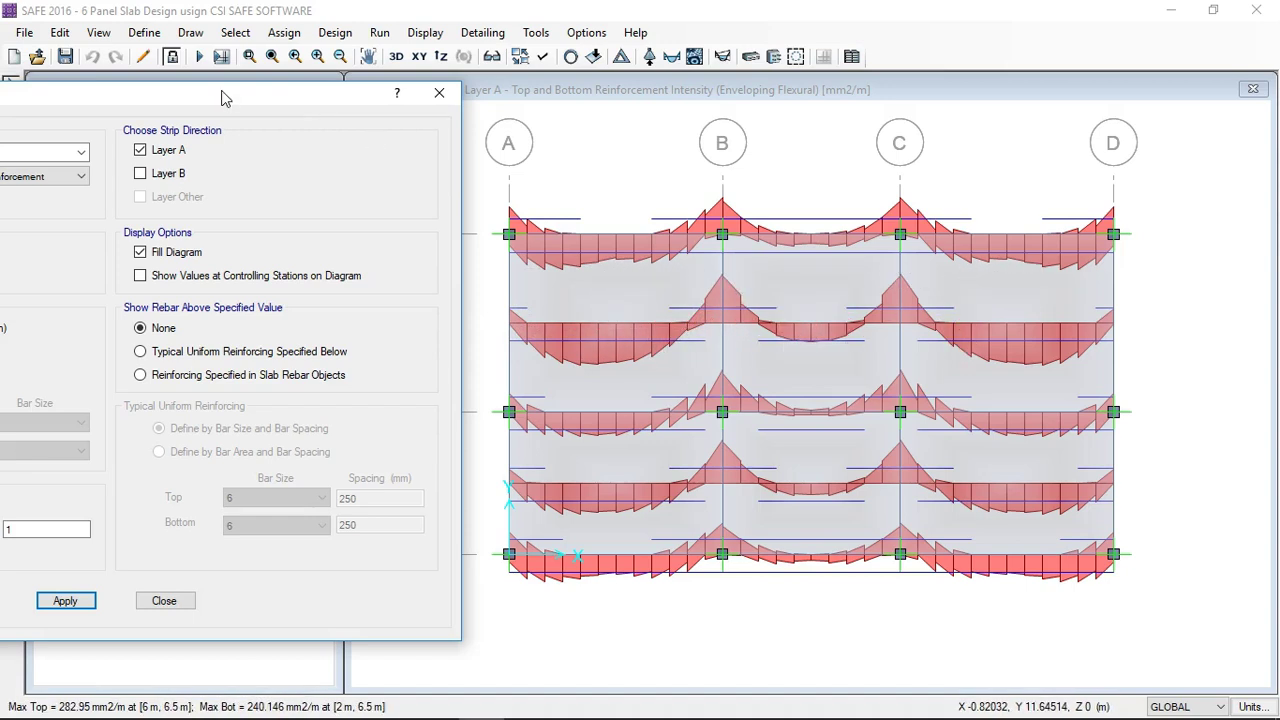
# - Display the strip-based reinforcement intensity for layer B only
pyautogui.moveTo(223, 97); pyautogui.dragTo(374, 103)
pyautogui.click(320, 176)
pyautogui.click(316, 152)
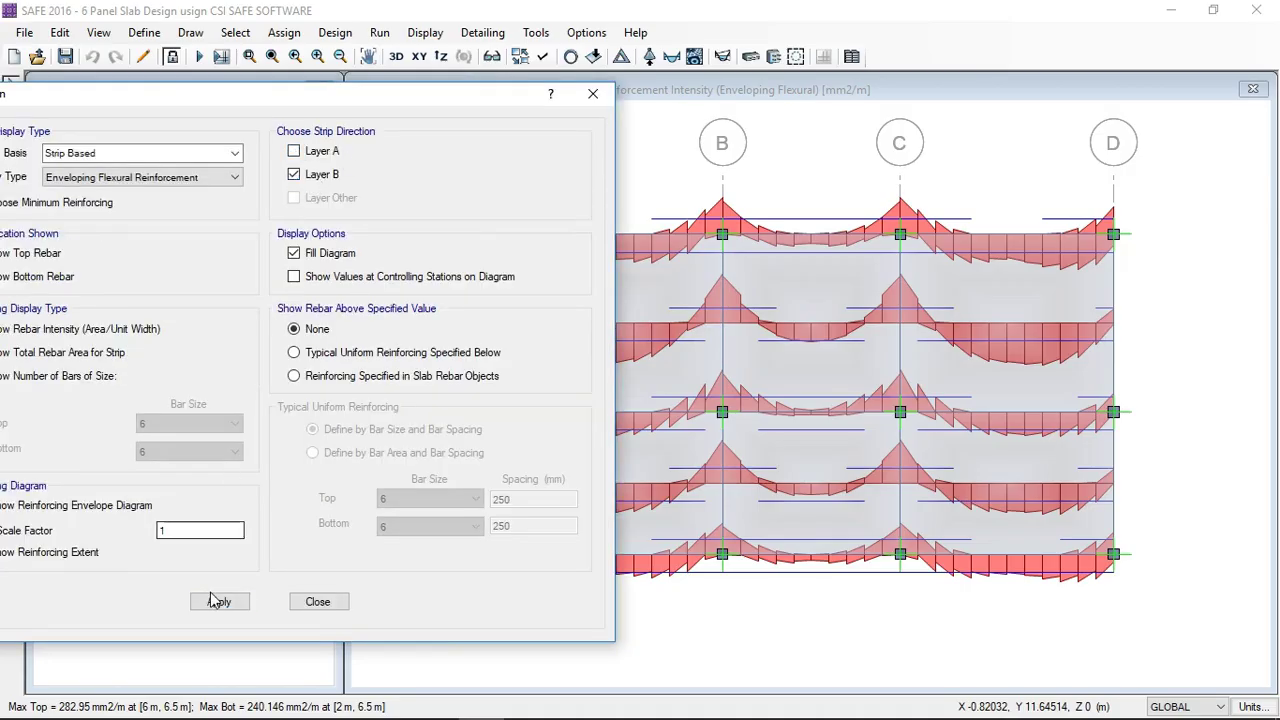
pyautogui.click(217, 602)
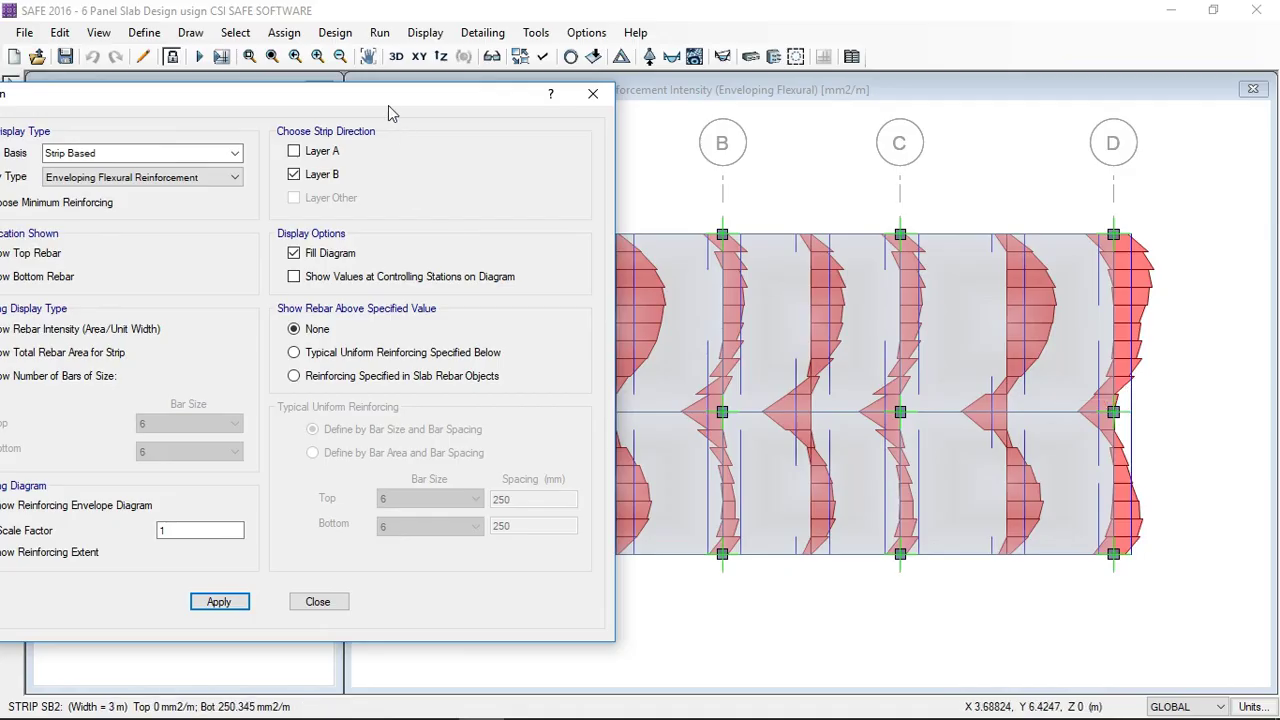
# - Display the strip-based reinforcement for layers A and B together and move the dialog to uncover more of the plan
pyautogui.moveTo(389, 104); pyautogui.dragTo(571, 68)
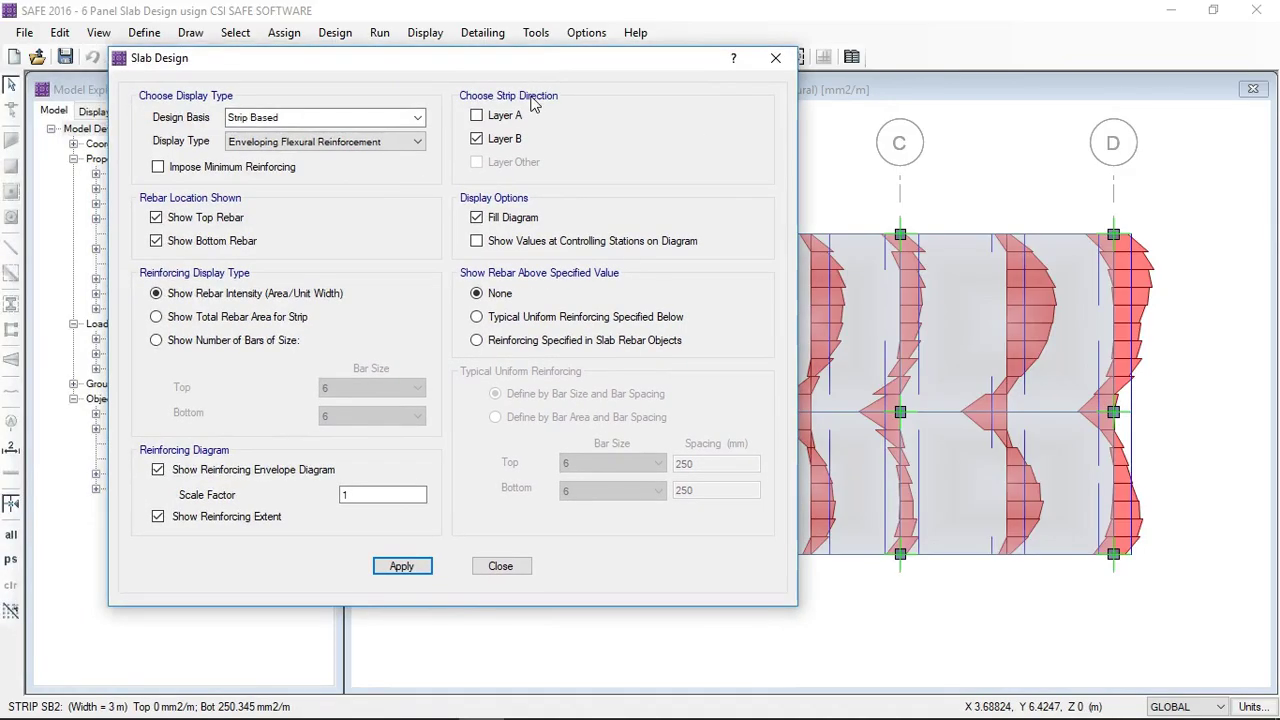
pyautogui.click(477, 116)
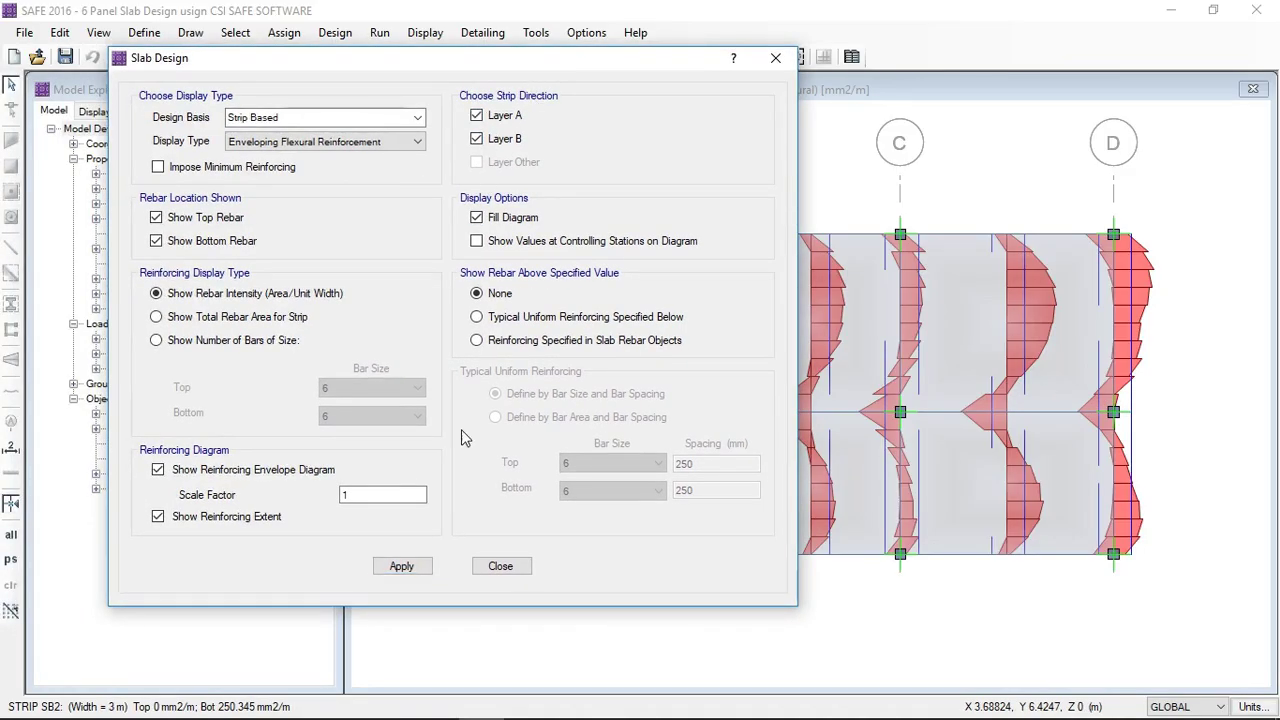
pyautogui.click(416, 572)
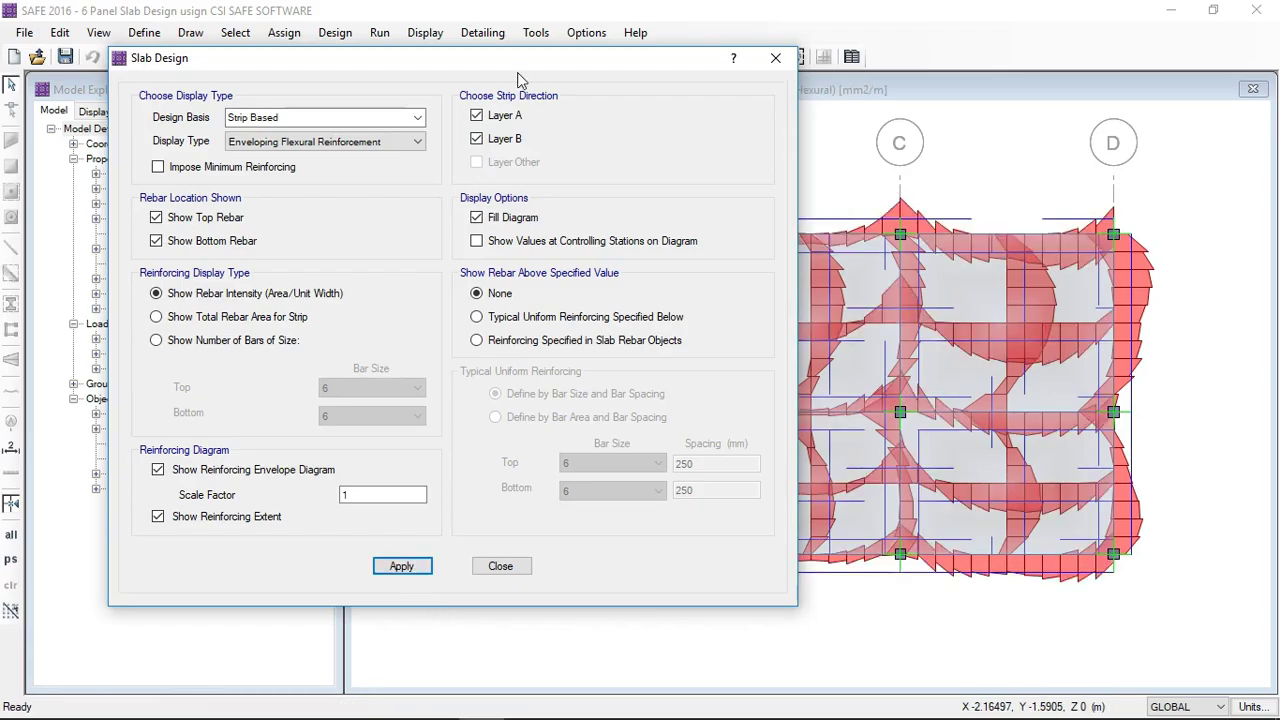
pyautogui.moveTo(514, 60); pyautogui.dragTo(380, 61)
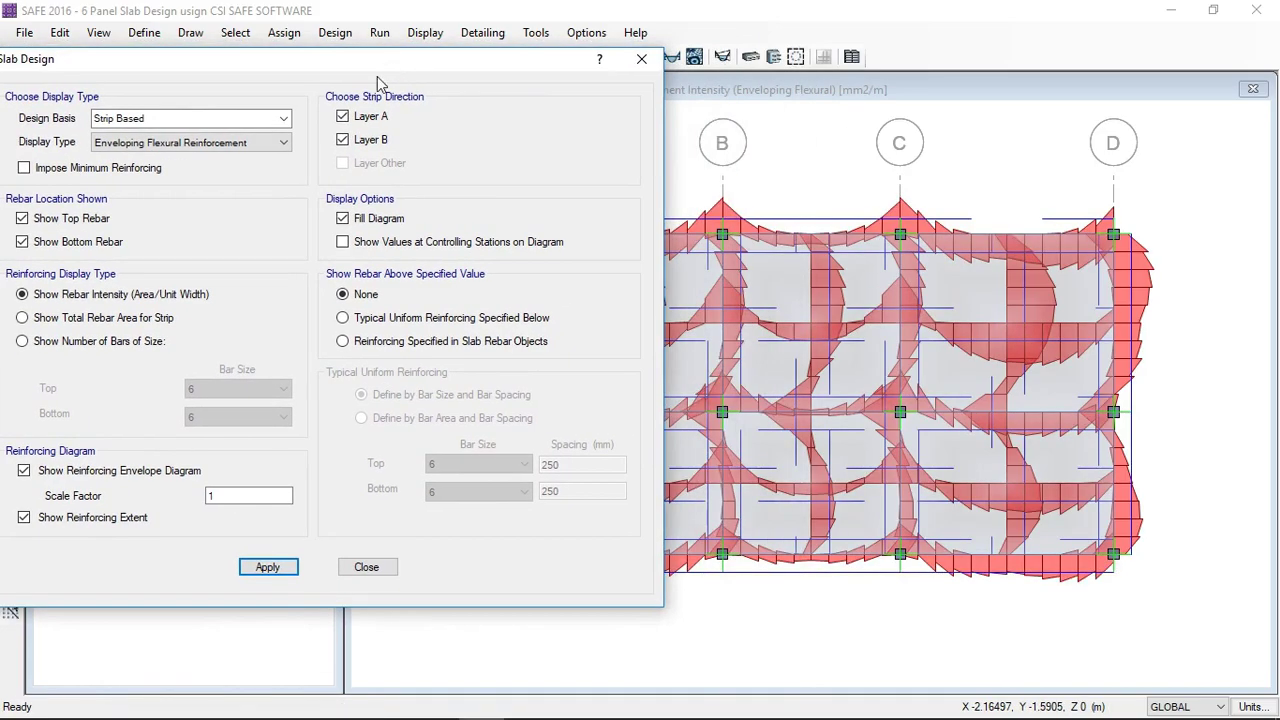
# - Show only the strip rebar exceeding a typical uniform reinforcement of bar size 16 at 300 mm spacing, top and bottom
pyautogui.click(368, 320)
pyautogui.click(522, 466)
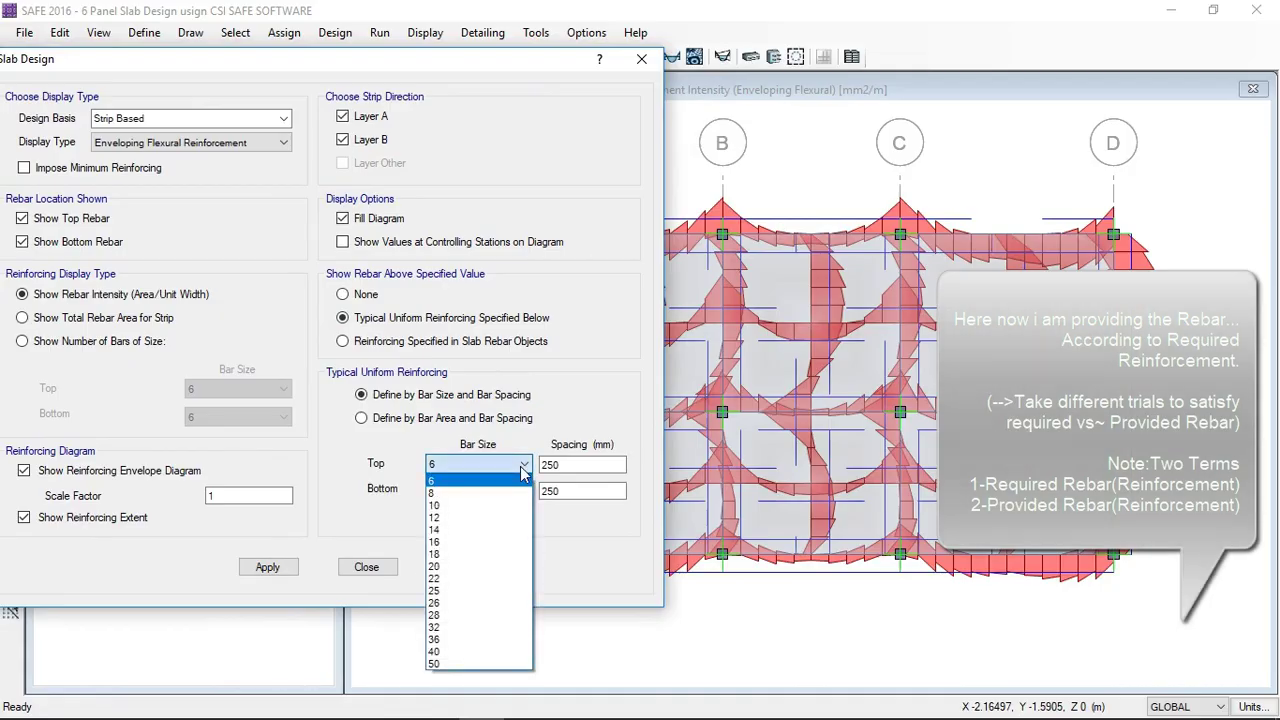
pyautogui.click(468, 542)
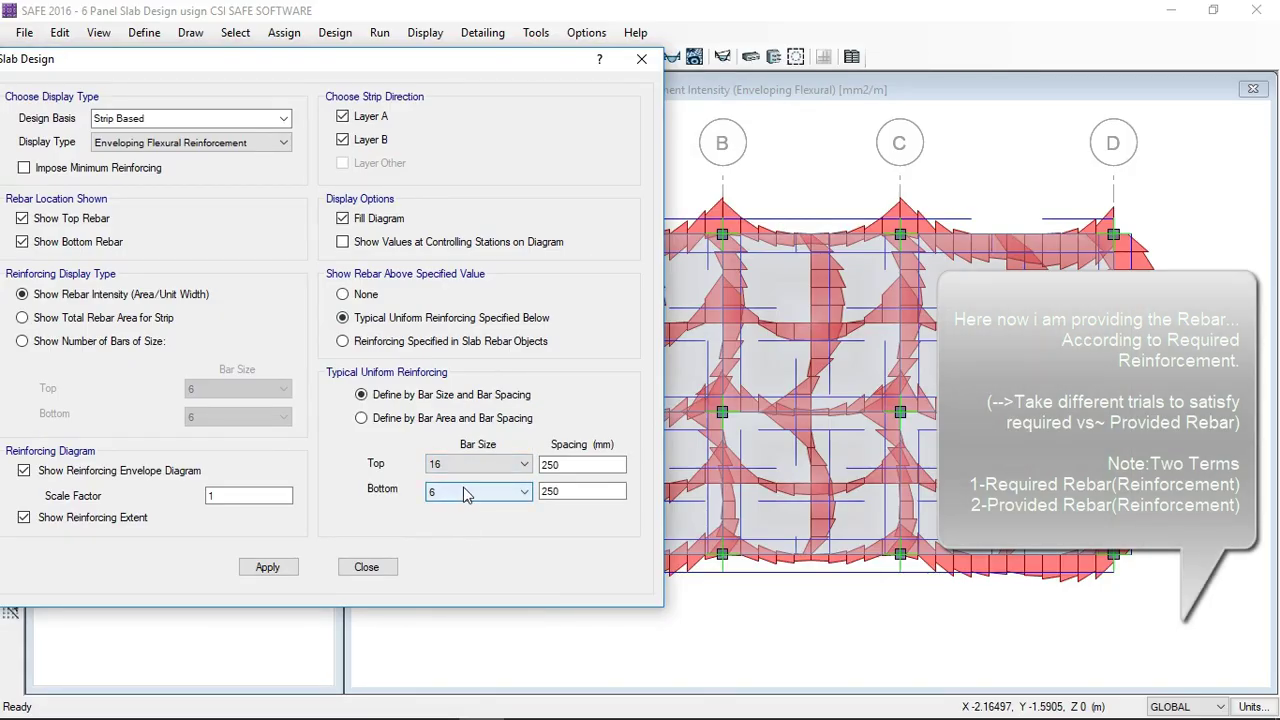
pyautogui.click(465, 491)
pyautogui.click(447, 570)
pyautogui.press('Tab')
pyautogui.press('Tab')
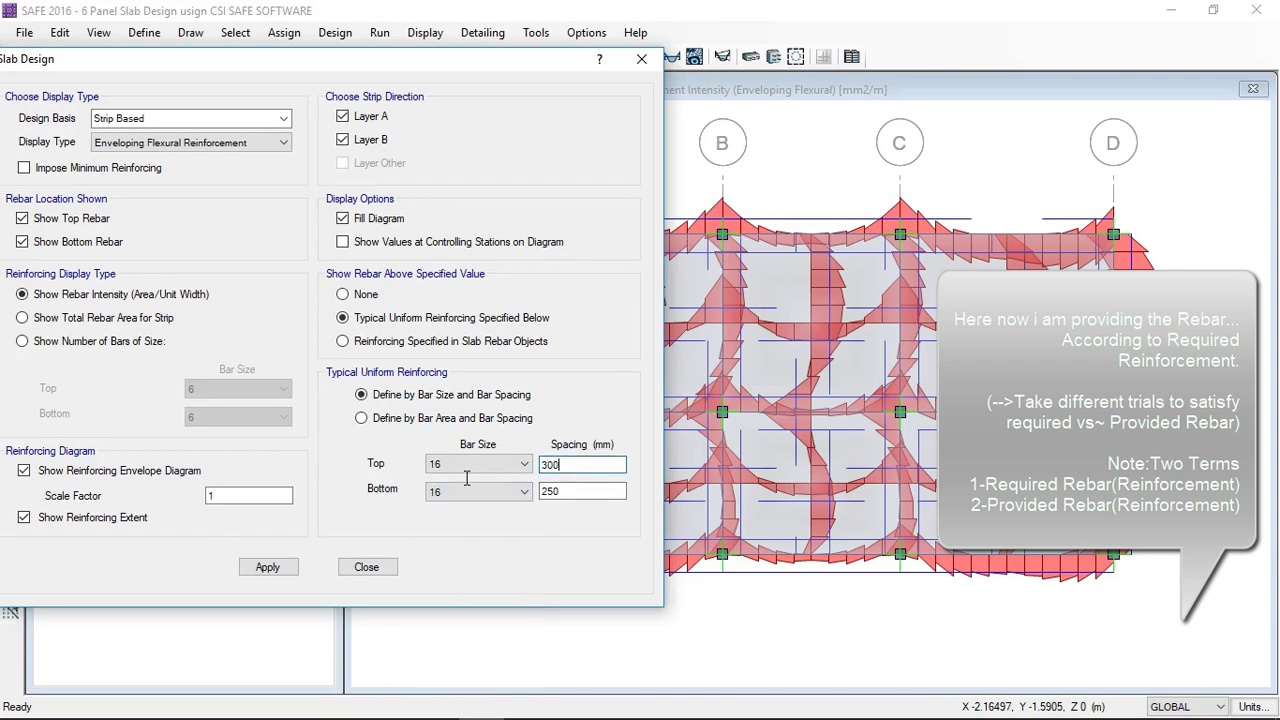
pyautogui.doubleClick(562, 490)
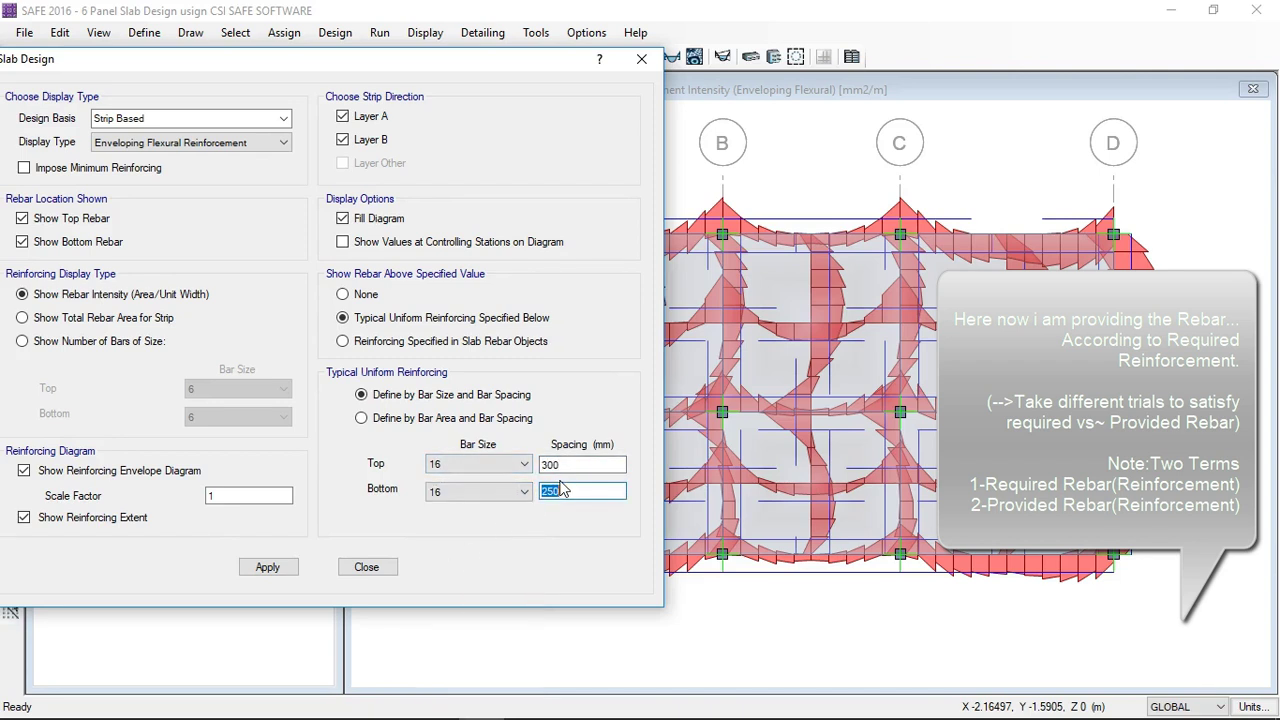
pyautogui.click(288, 570)
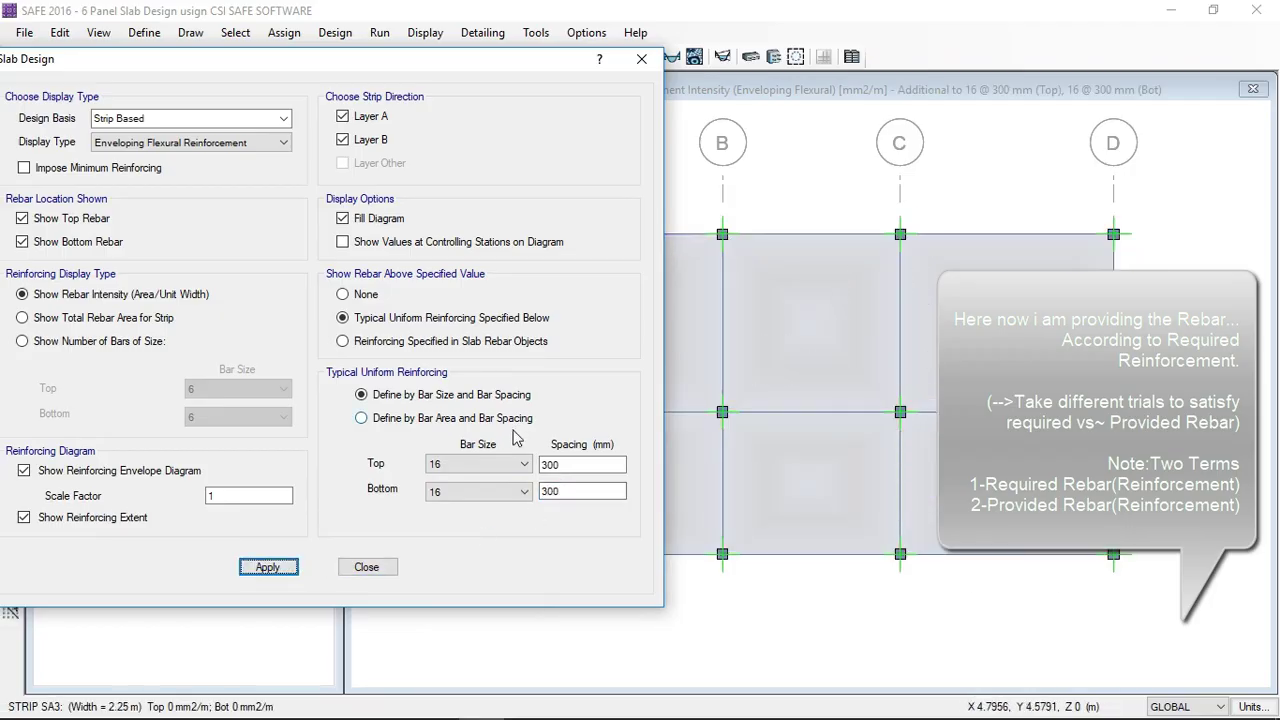
# - Reduce the typical uniform reinforcement to bar size 14 for both top and bottom and apply it to the plan
pyautogui.click(489, 466)
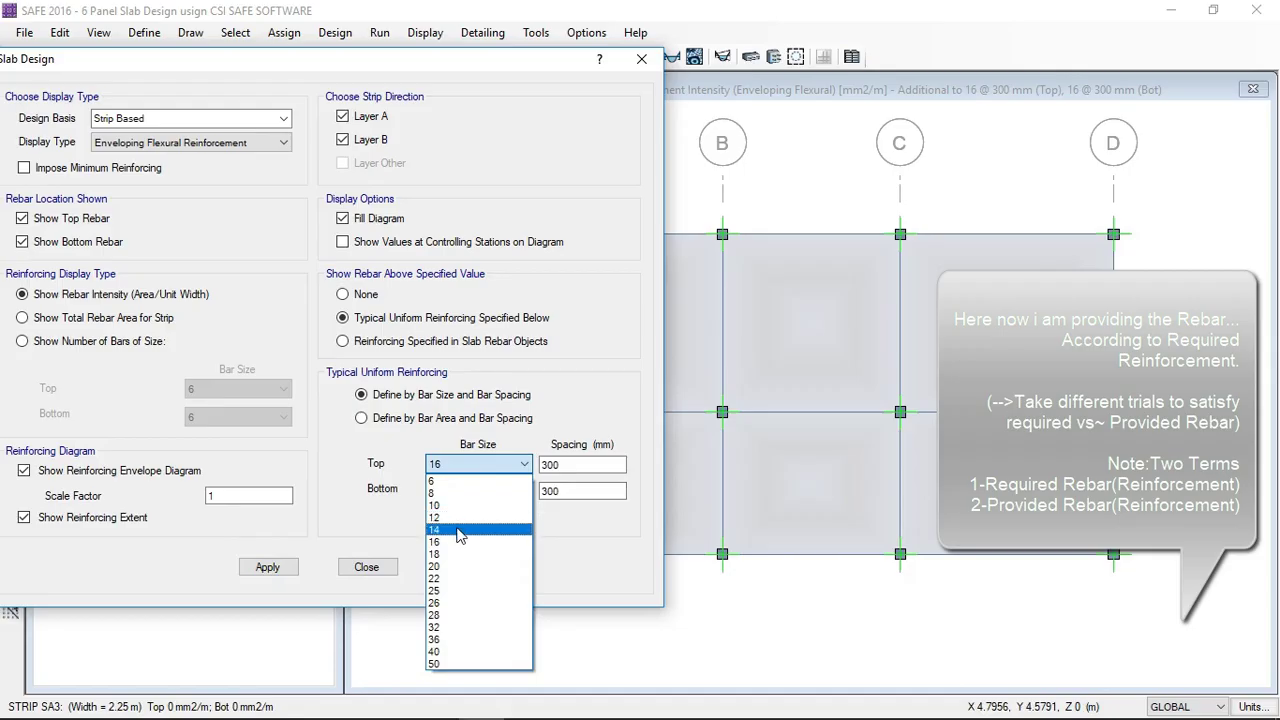
pyautogui.scroll(2, 470, 528)
pyautogui.click(460, 532)
pyautogui.click(466, 493)
pyautogui.scroll(2, 466, 520)
pyautogui.click(462, 530)
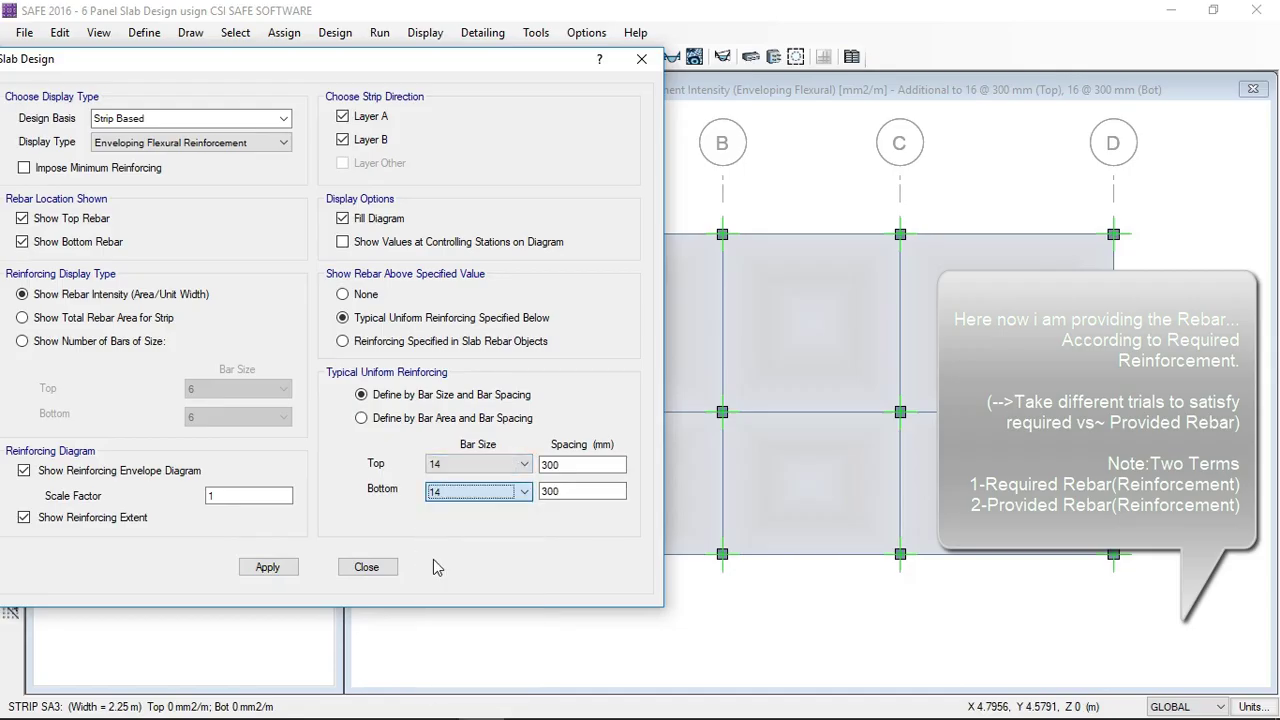
pyautogui.click(272, 570)
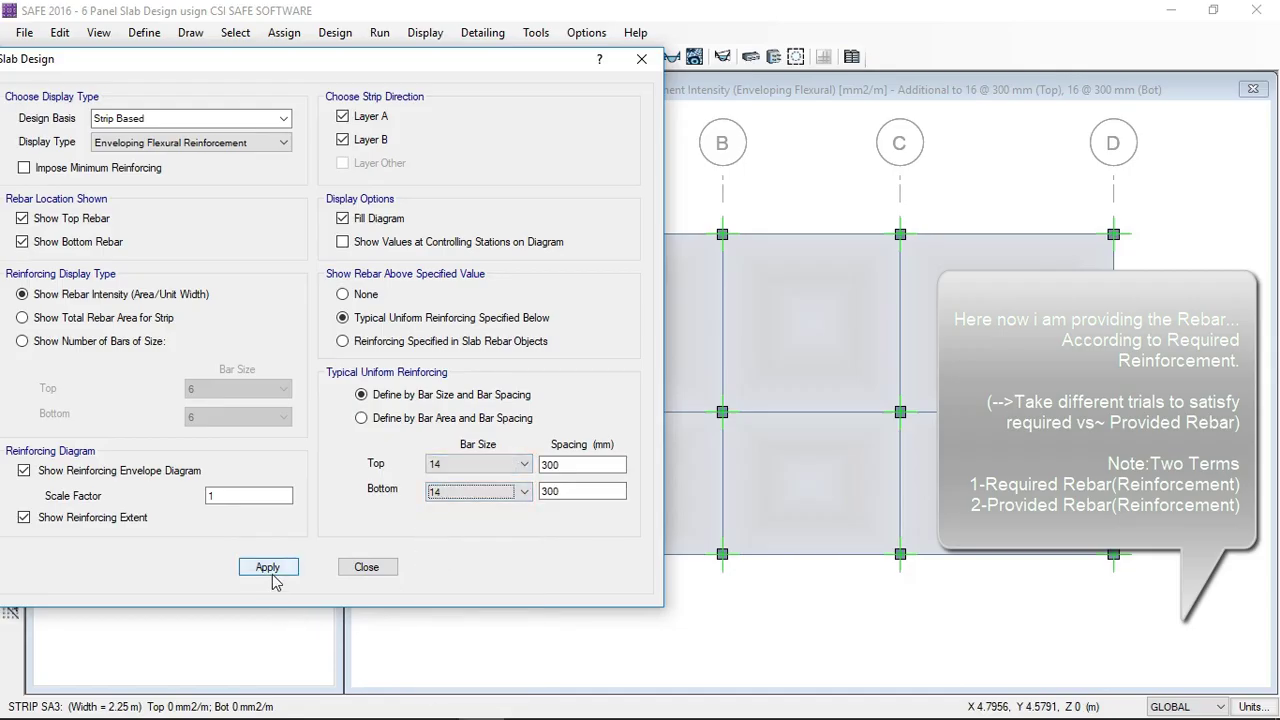
# - Set the typical uniform bar size to 12 for the top and bottom rebar and refresh the strip display
pyautogui.click(470, 464)
pyautogui.scroll(1, 455, 510)
pyautogui.click(455, 502)
pyautogui.click(455, 492)
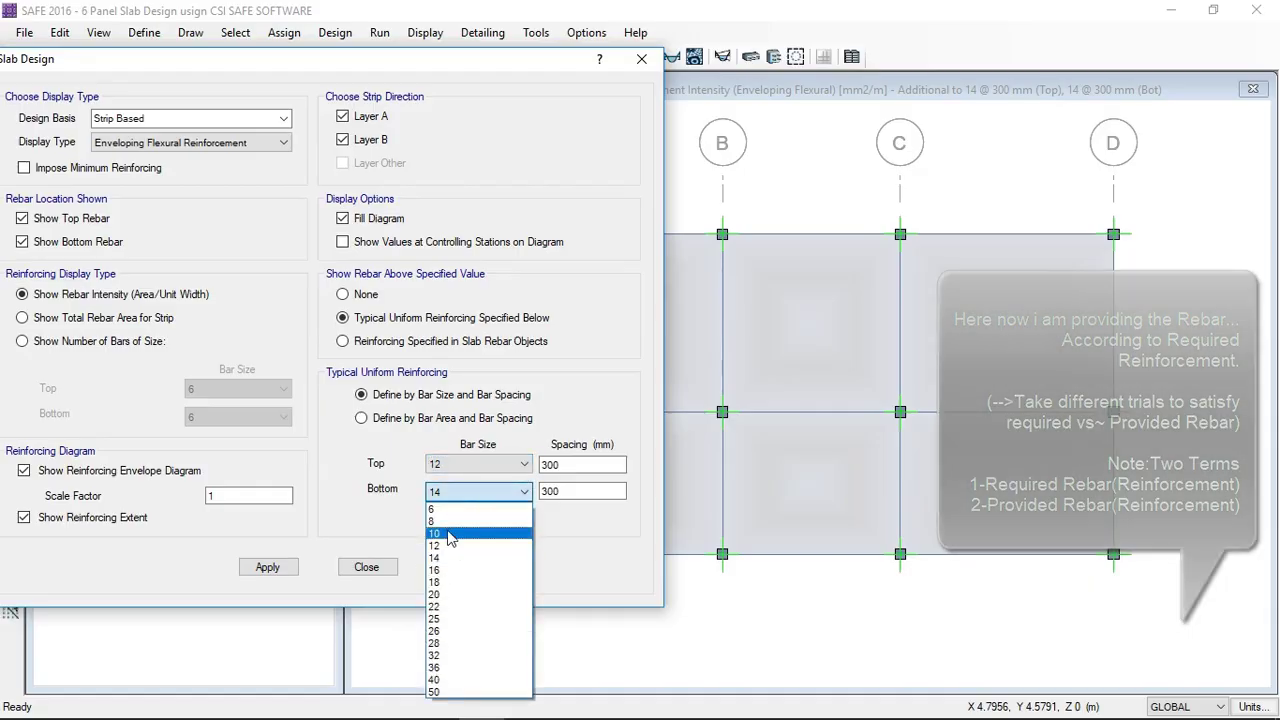
pyautogui.click(448, 545)
pyautogui.click(275, 570)
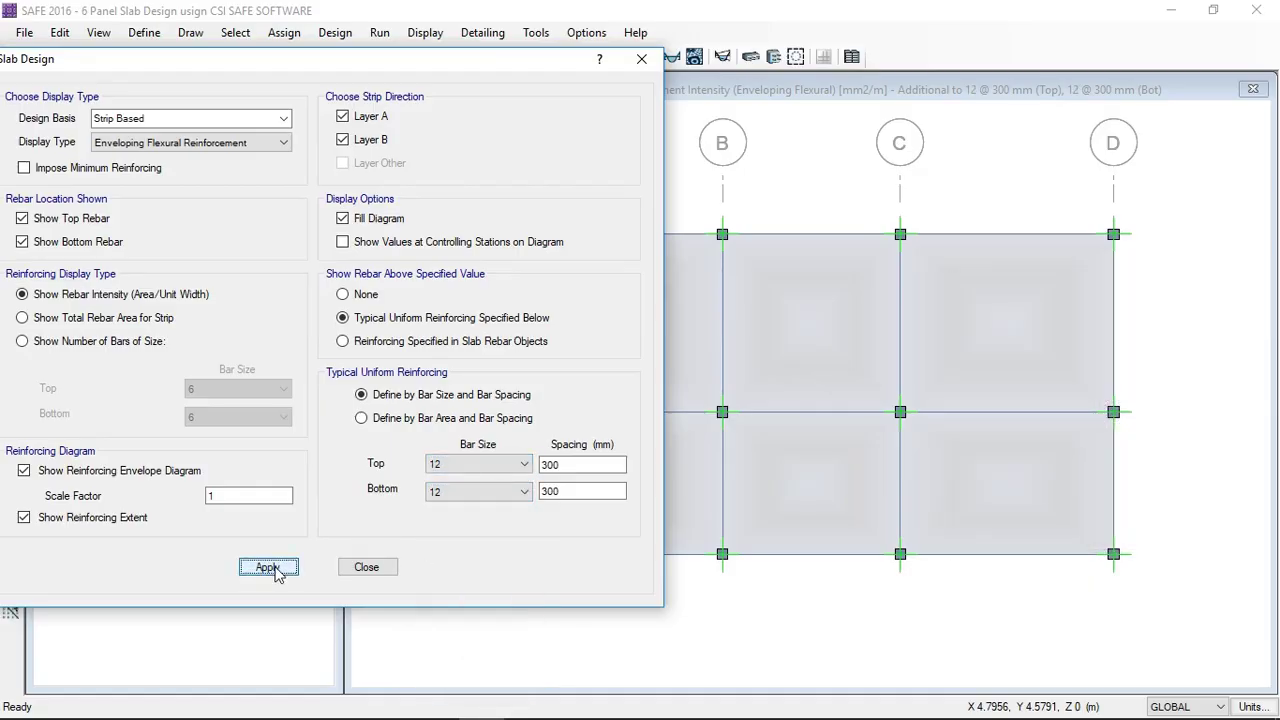
# - Widen the top and bottom bar spacing to 350 mm, apply it, and move the dialog to uncover grid line A
pyautogui.doubleClick(553, 464)
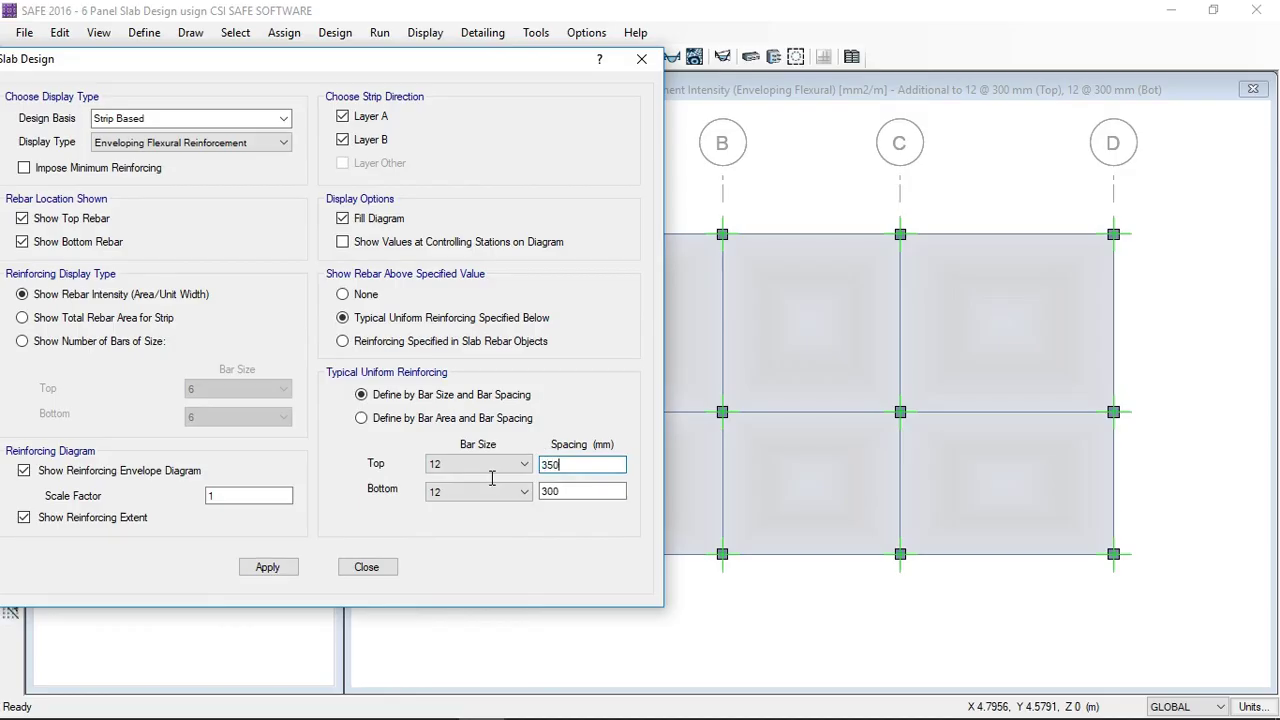
pyautogui.write('350')
pyautogui.press('Tab')
pyautogui.press('Tab')
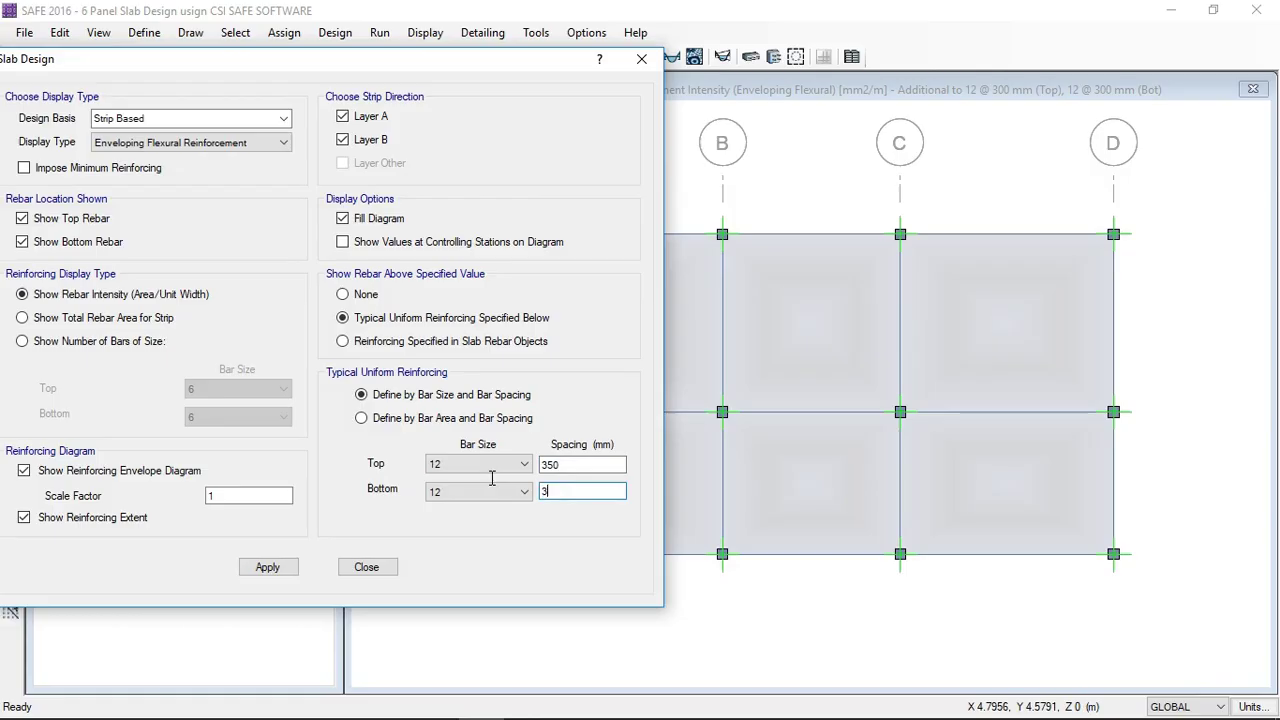
pyautogui.click(266, 567)
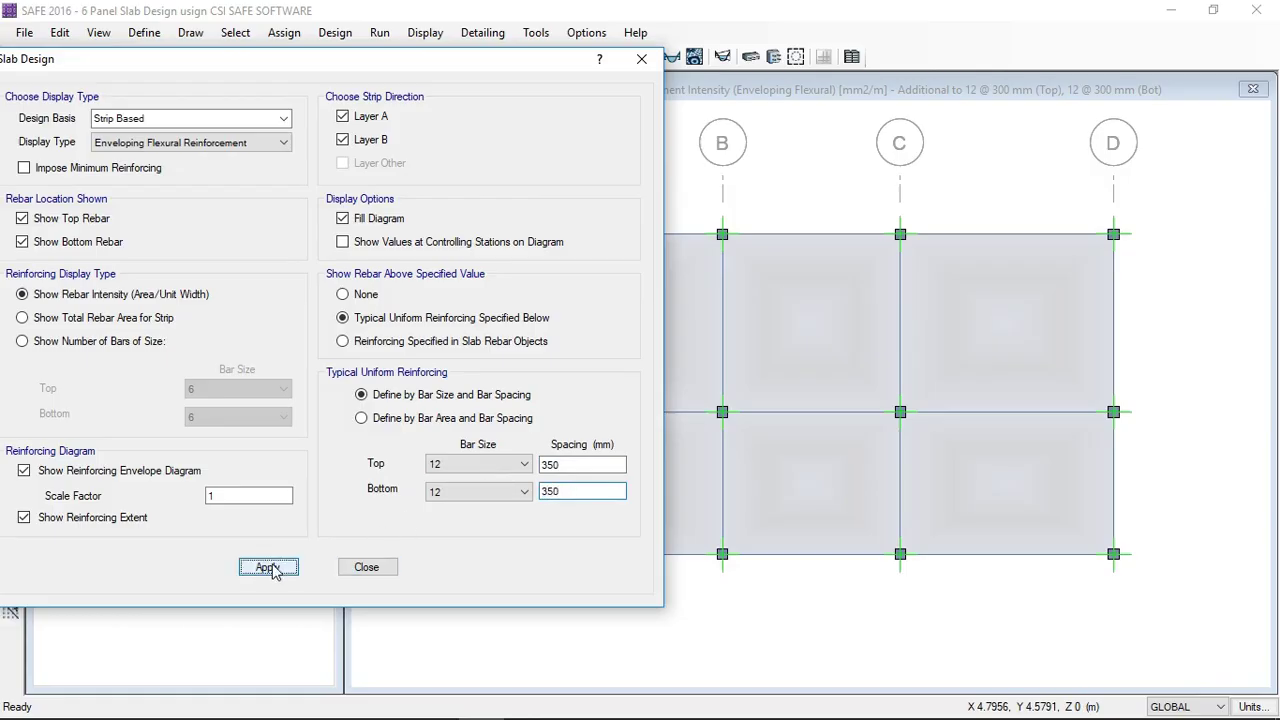
pyautogui.moveTo(490, 72); pyautogui.dragTo(316, 79)
# - Try bar size 10 for both the top and bottom uniform rebar and display the additional reinforcement required
pyautogui.click(331, 472)
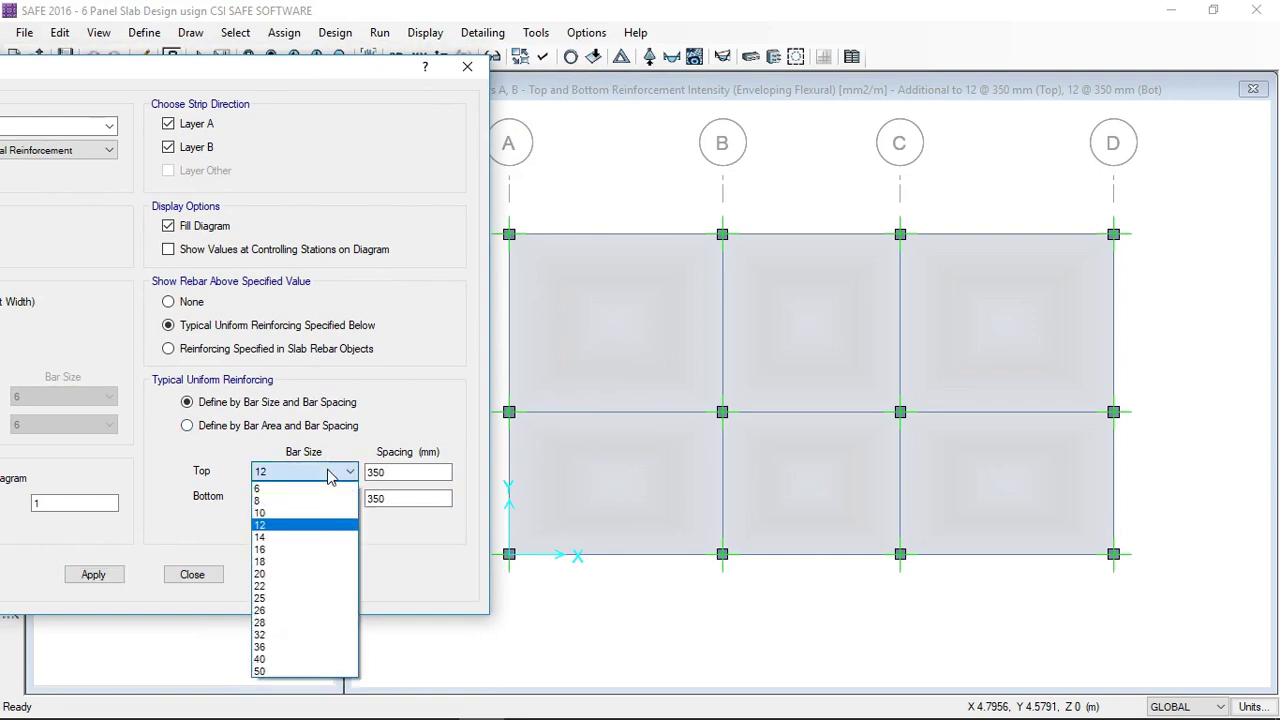
pyautogui.click(312, 513)
pyautogui.click(310, 500)
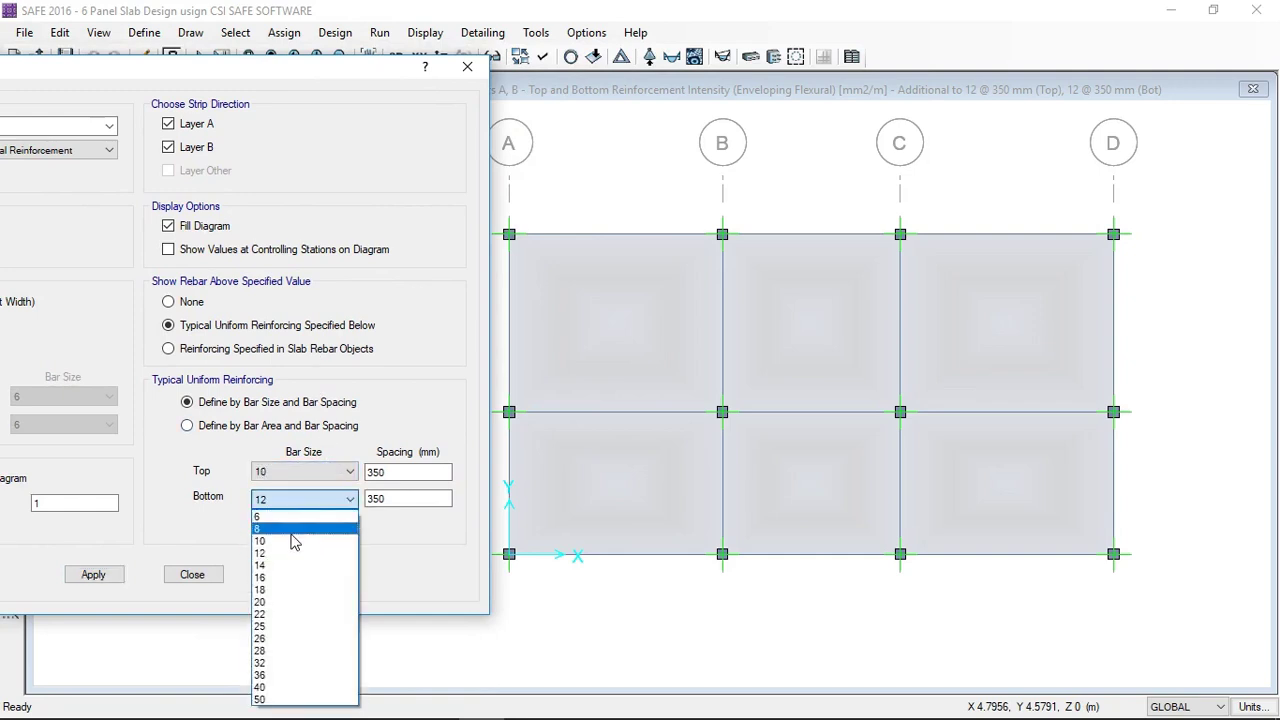
pyautogui.click(294, 538)
pyautogui.click(93, 575)
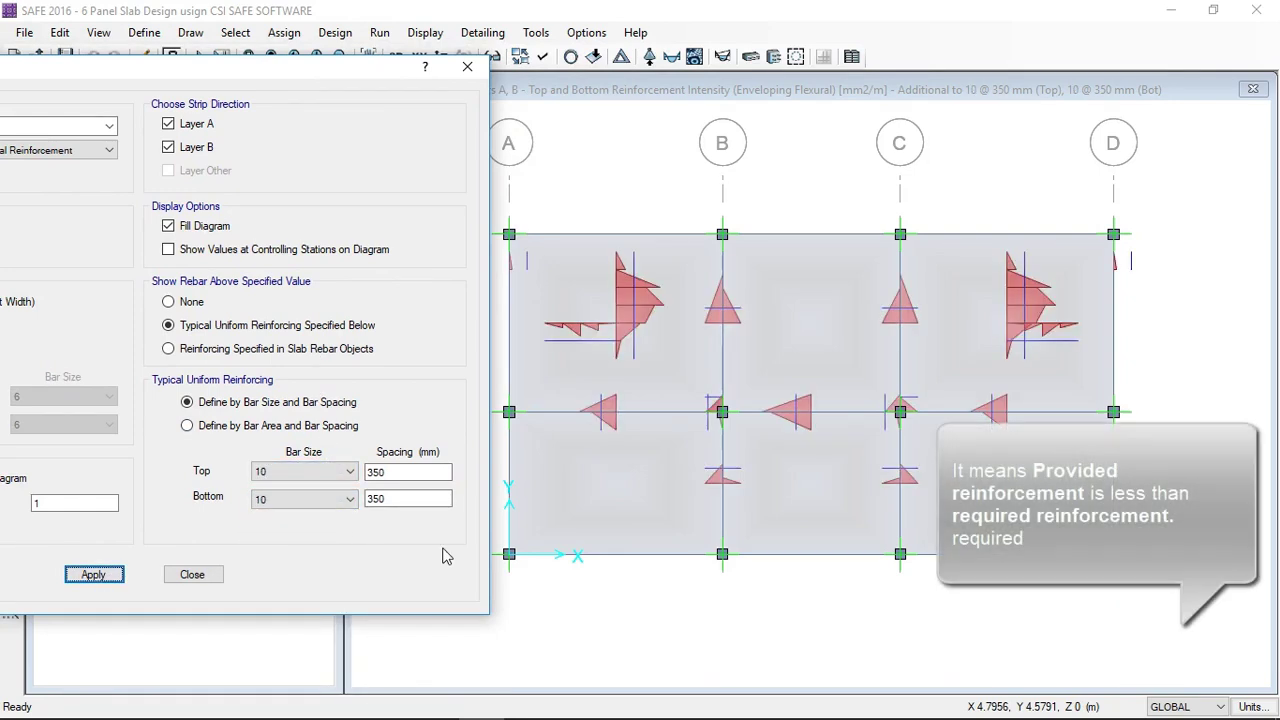
# - Set the top uniform bar size to 12, leave the bottom bars at size 10, and apply the combination
pyautogui.click(330, 472)
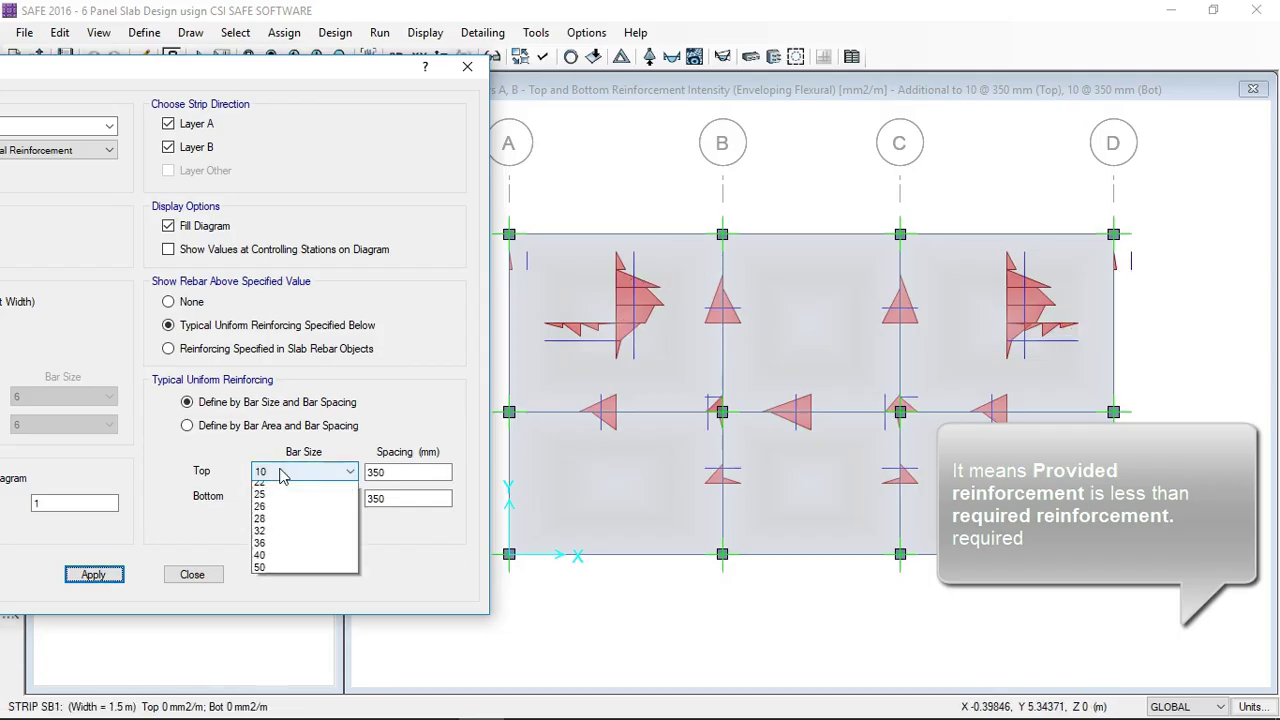
pyautogui.click(272, 526)
pyautogui.click(300, 498)
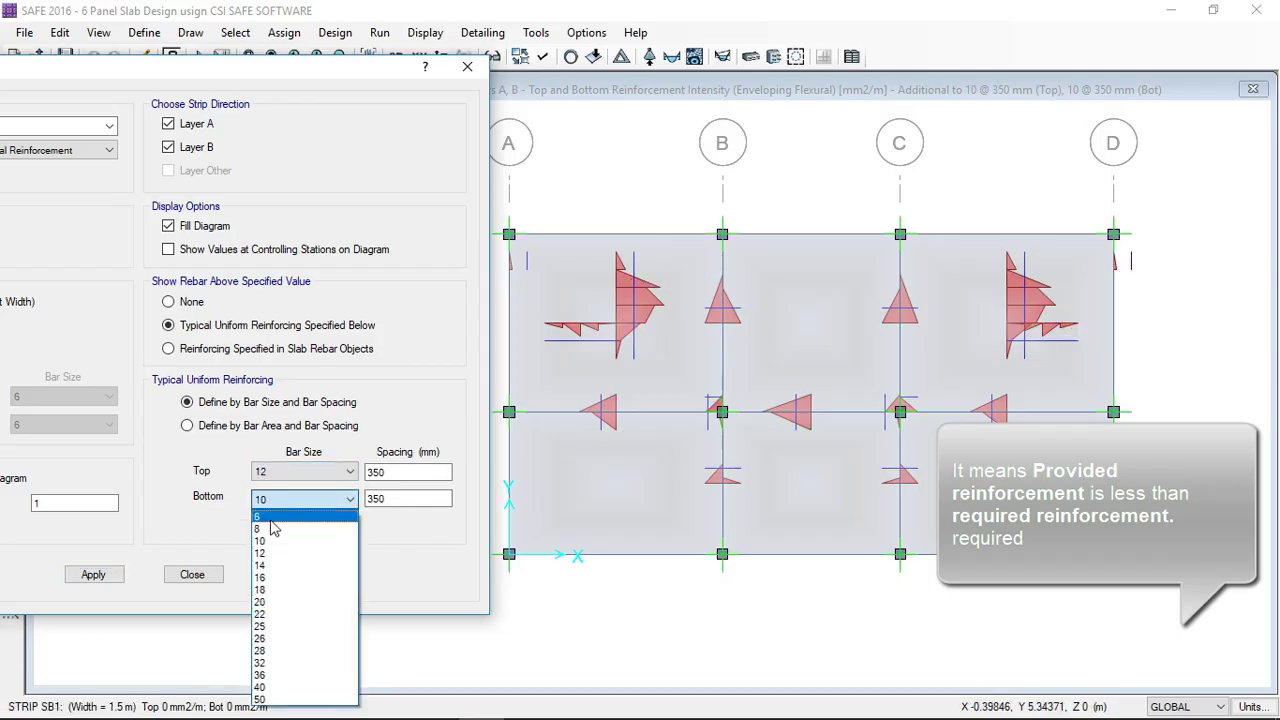
pyautogui.click(224, 472)
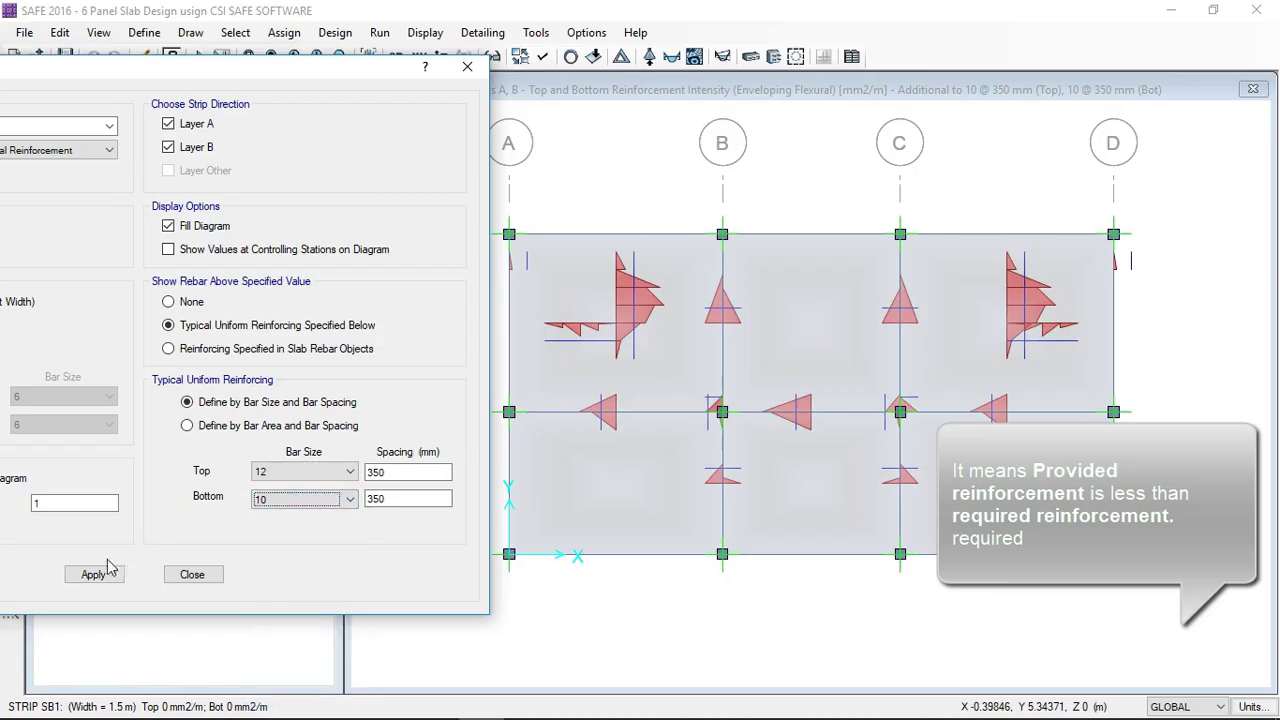
pyautogui.click(93, 574)
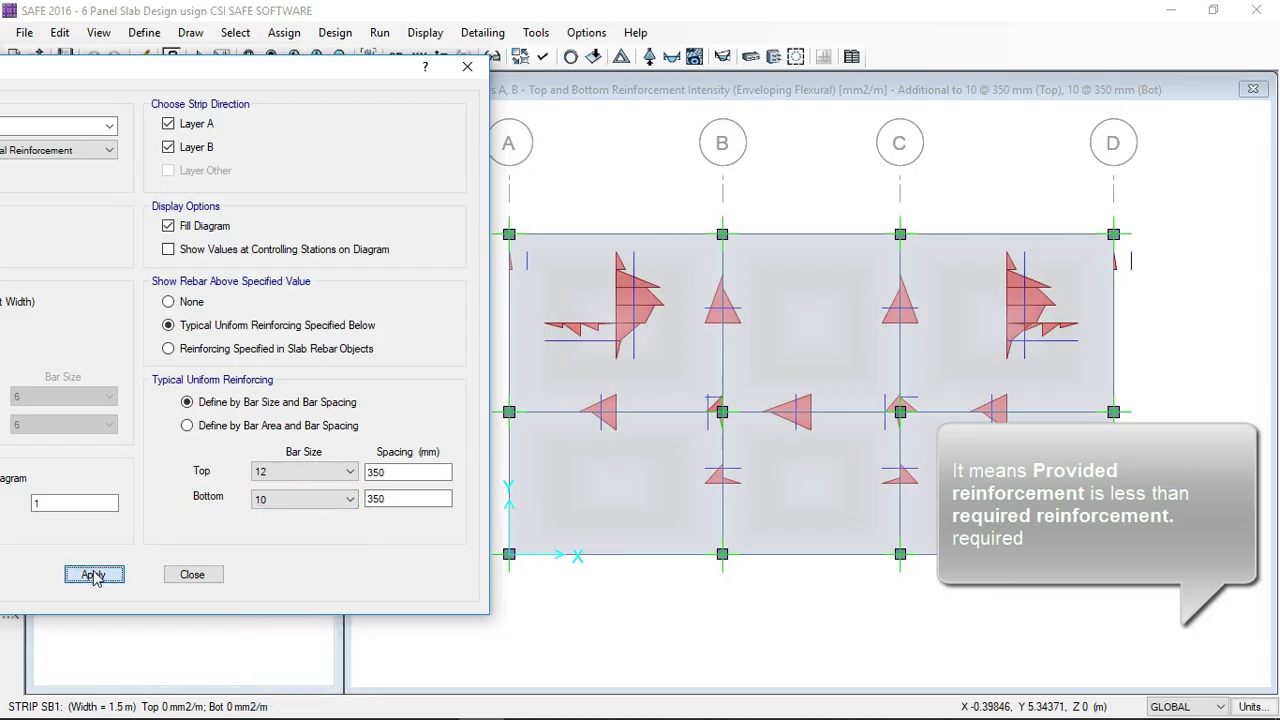
# - Set the bottom uniform bar size to 12, apply it to the strip display, and reposition the dialog
pyautogui.click(300, 498)
pyautogui.click(286, 552)
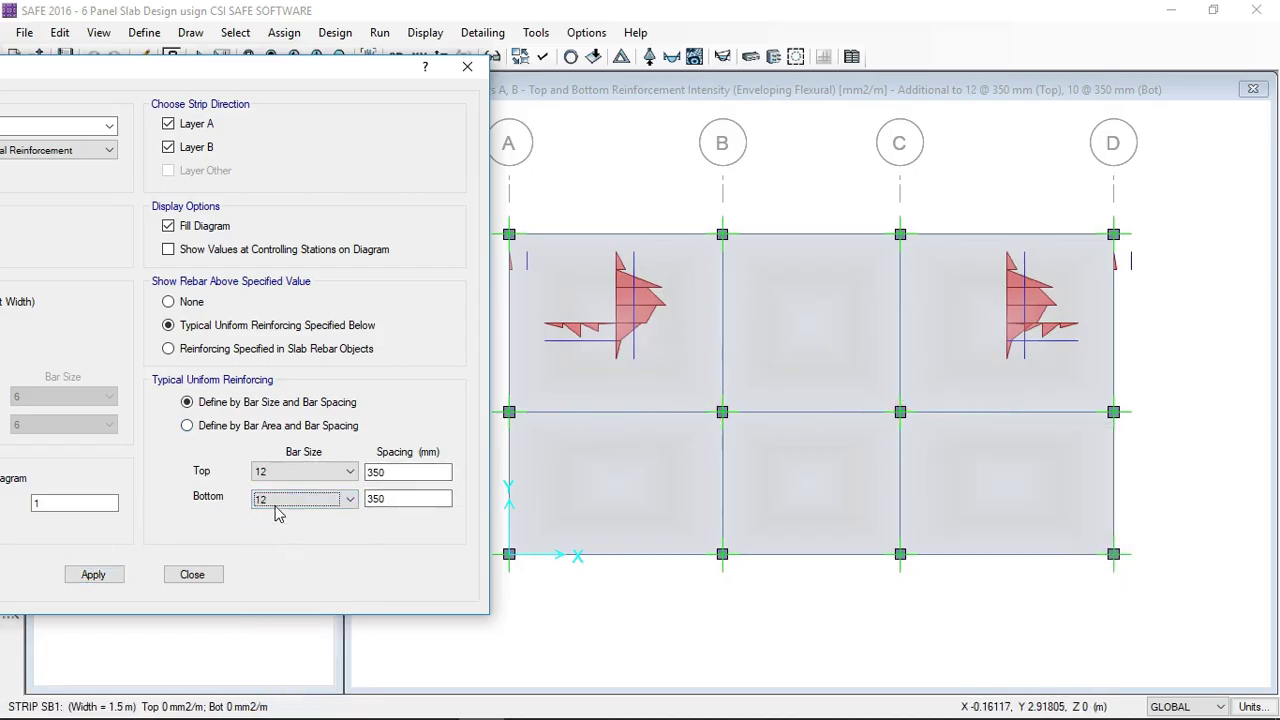
pyautogui.click(100, 575)
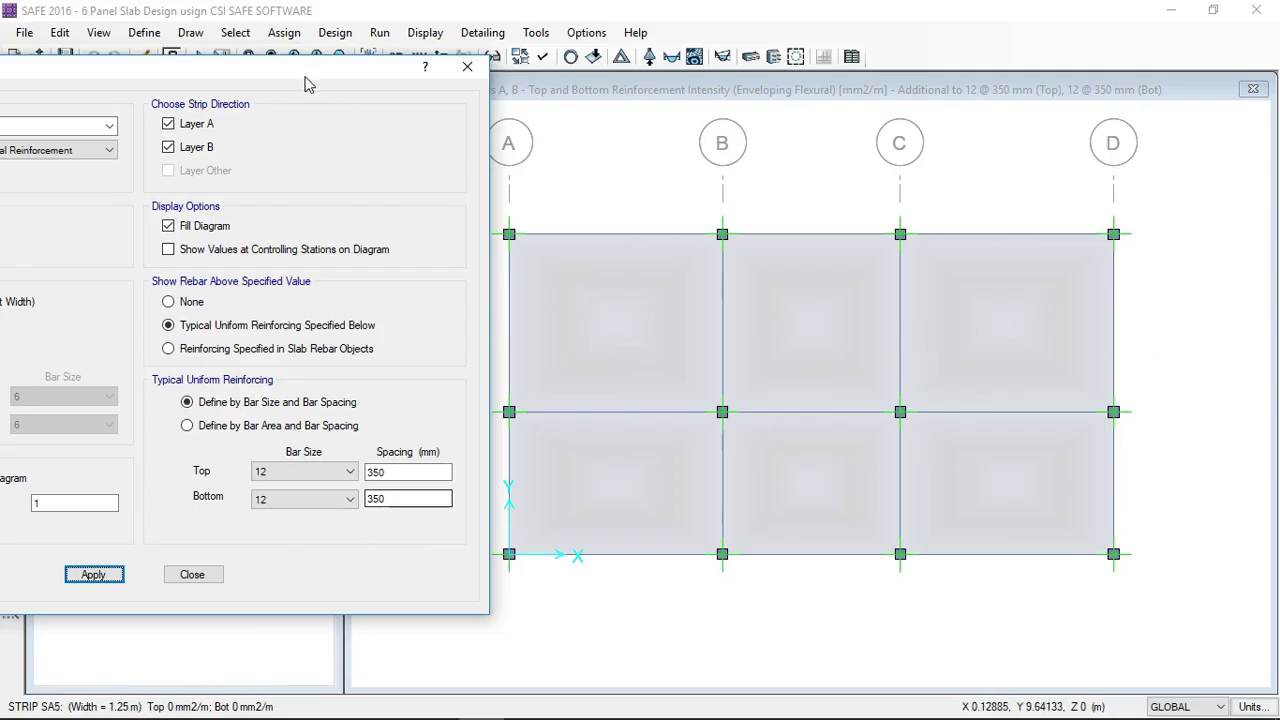
pyautogui.moveTo(302, 80); pyautogui.dragTo(628, 77)
pyautogui.click(481, 700)
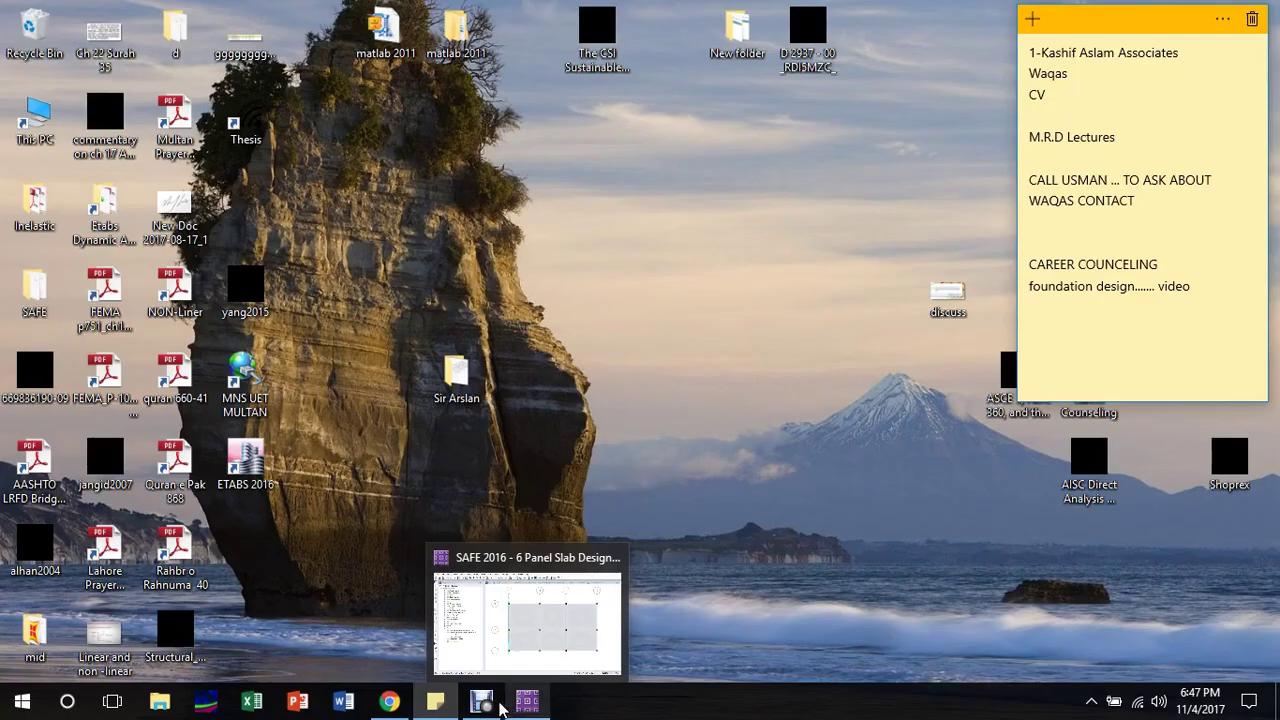
pyautogui.click(527, 700)
pyautogui.click(524, 705)
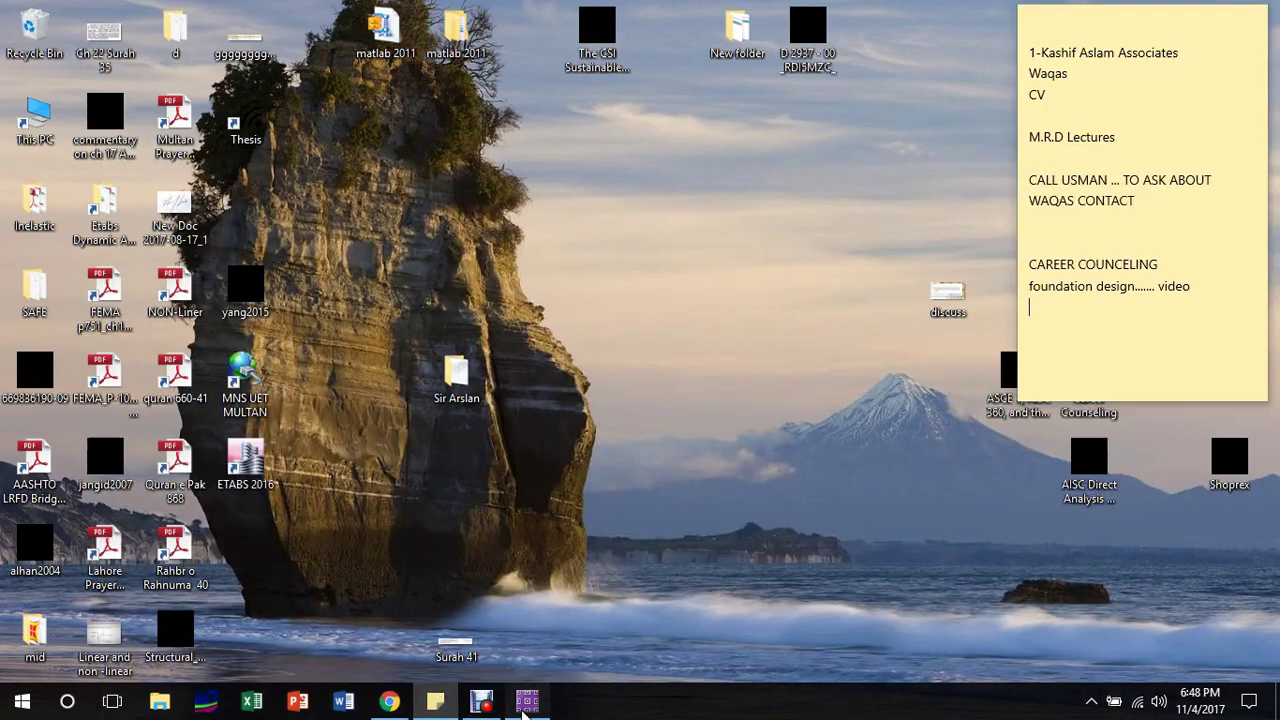
pyautogui.click(526, 702)
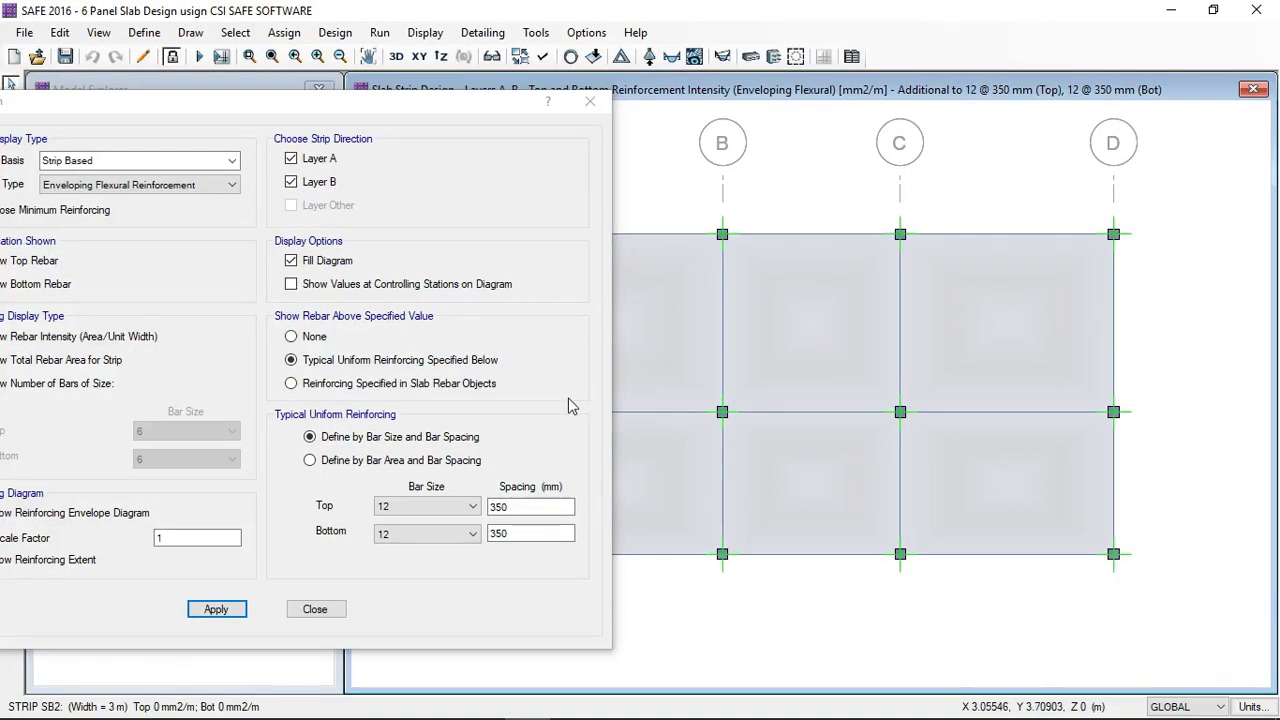
# - Check the additional rebar values in several panels, set Show Rebar Above Specified Value to None, apply it, and close the dialog
pyautogui.moveTo(691, 329)
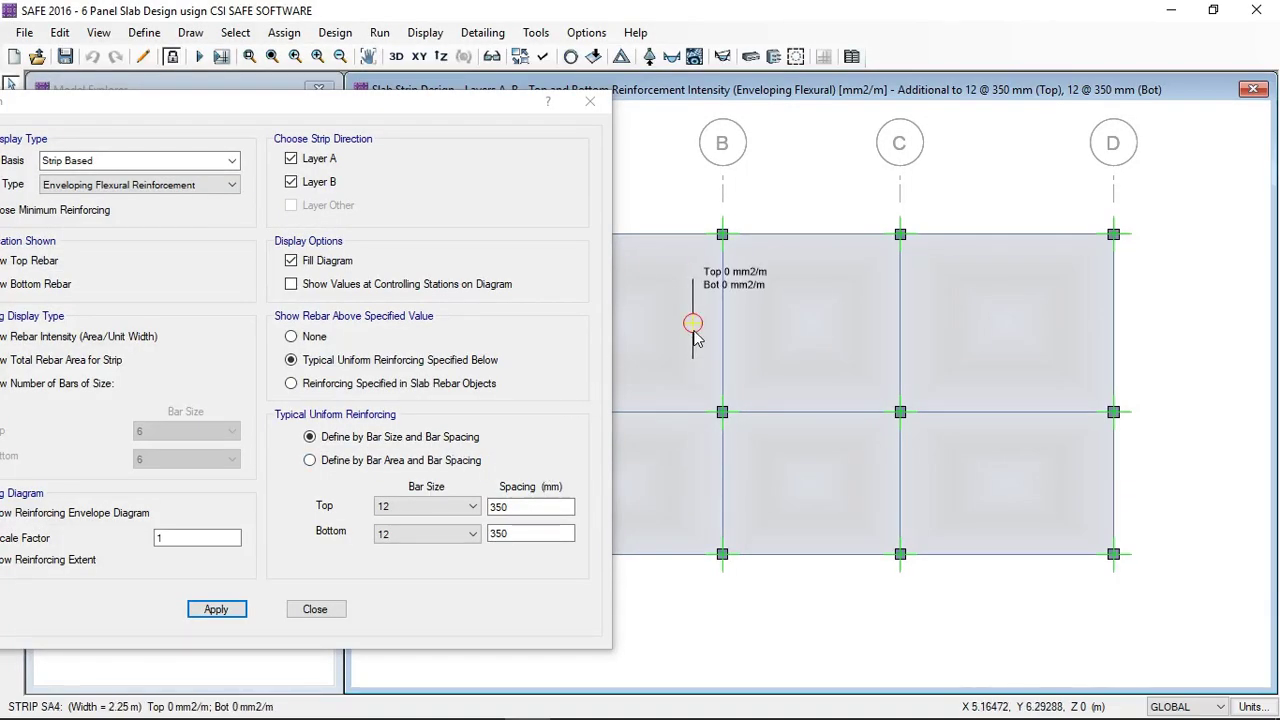
pyautogui.moveTo(1034, 290)
pyautogui.moveTo(1044, 528)
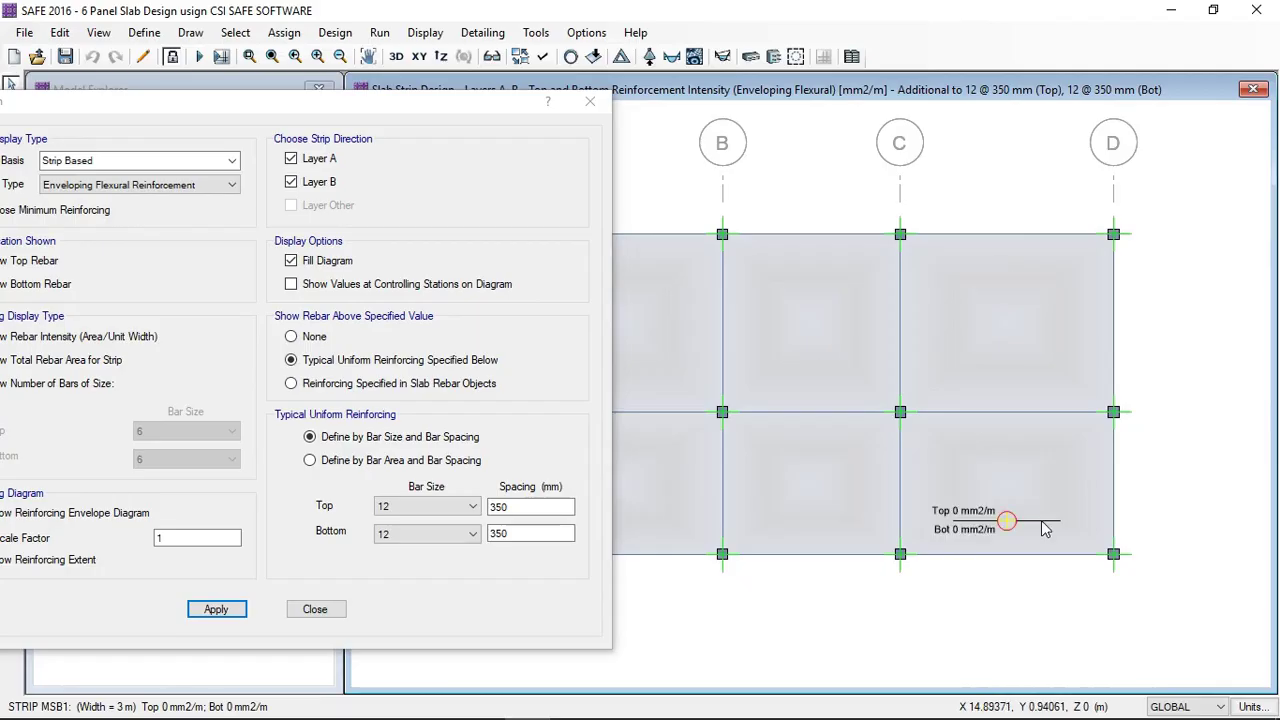
pyautogui.click(313, 340)
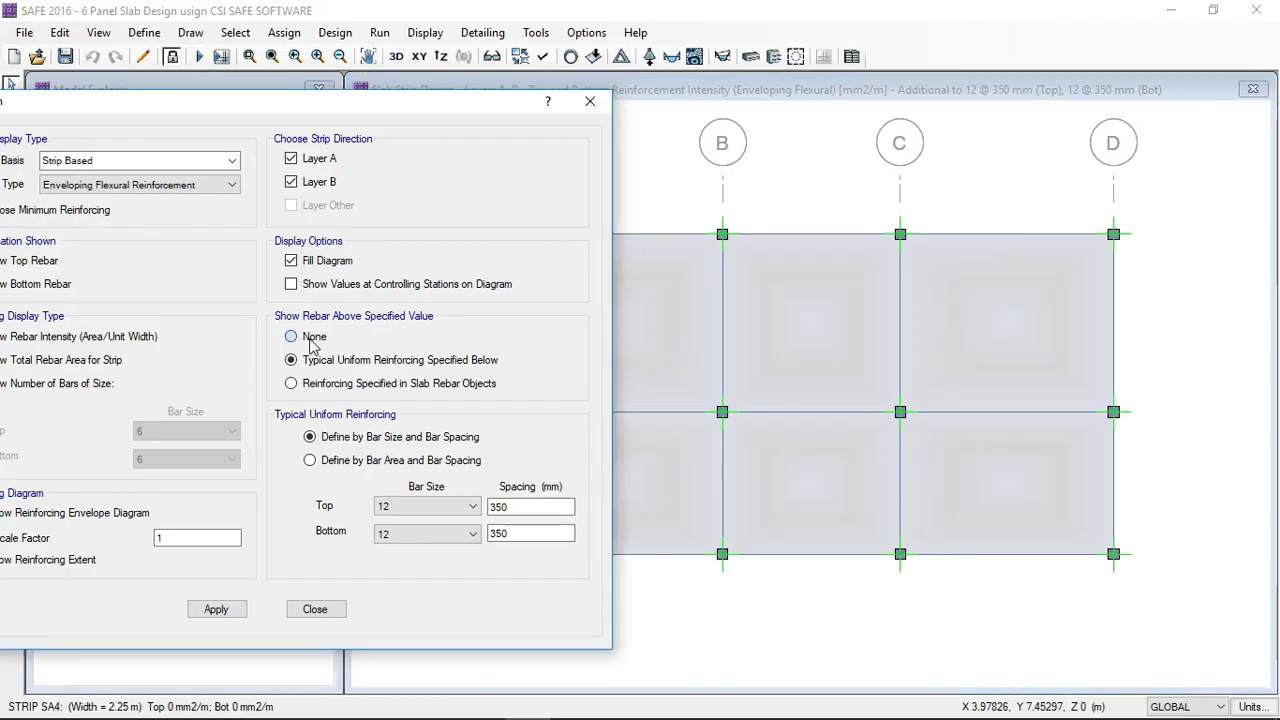
pyautogui.click(218, 610)
pyautogui.click(308, 610)
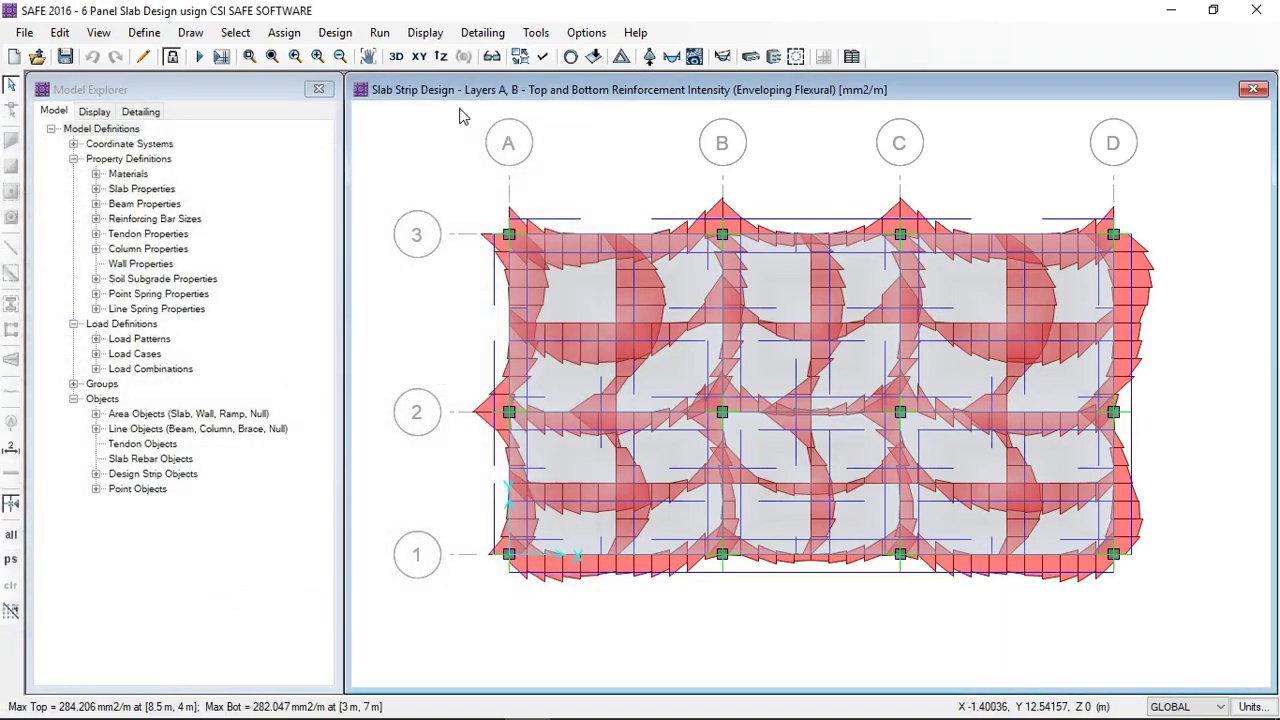
# - Review the Detailing Preferences, choose @ (At) as the bar mark spacing separator, and accept the preferences
pyautogui.click(379, 36)
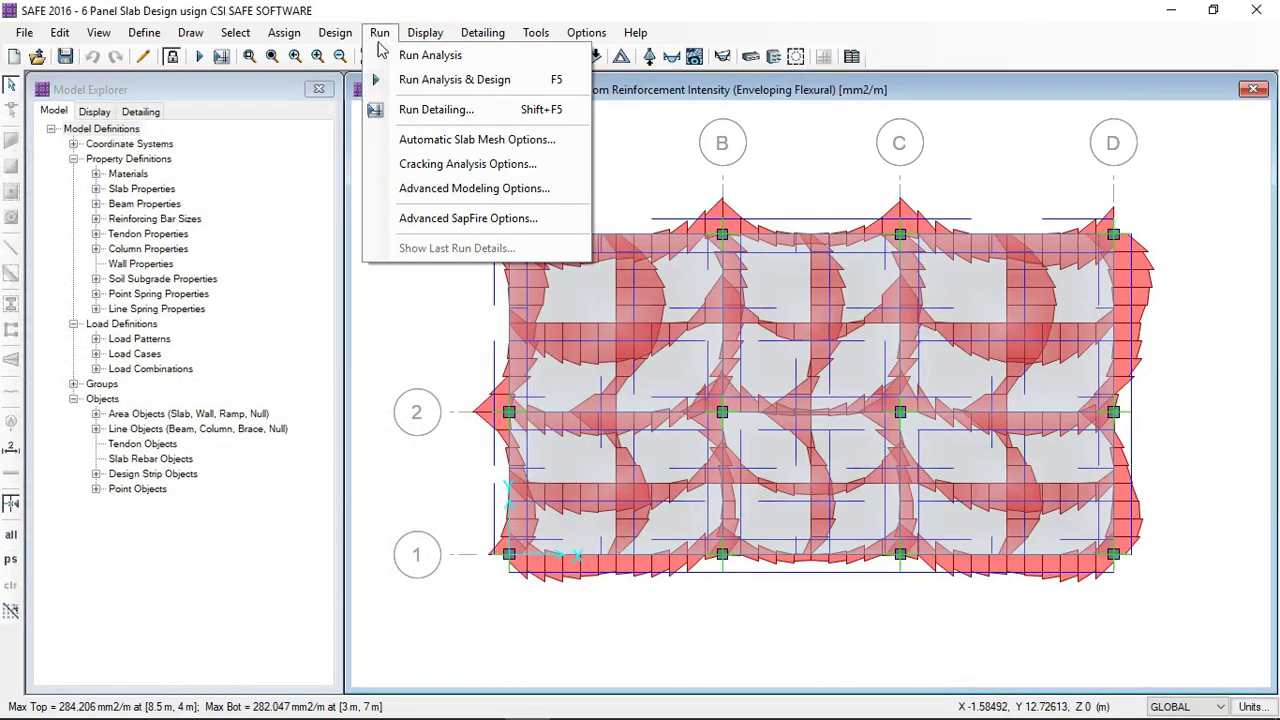
pyautogui.moveTo(463, 35)
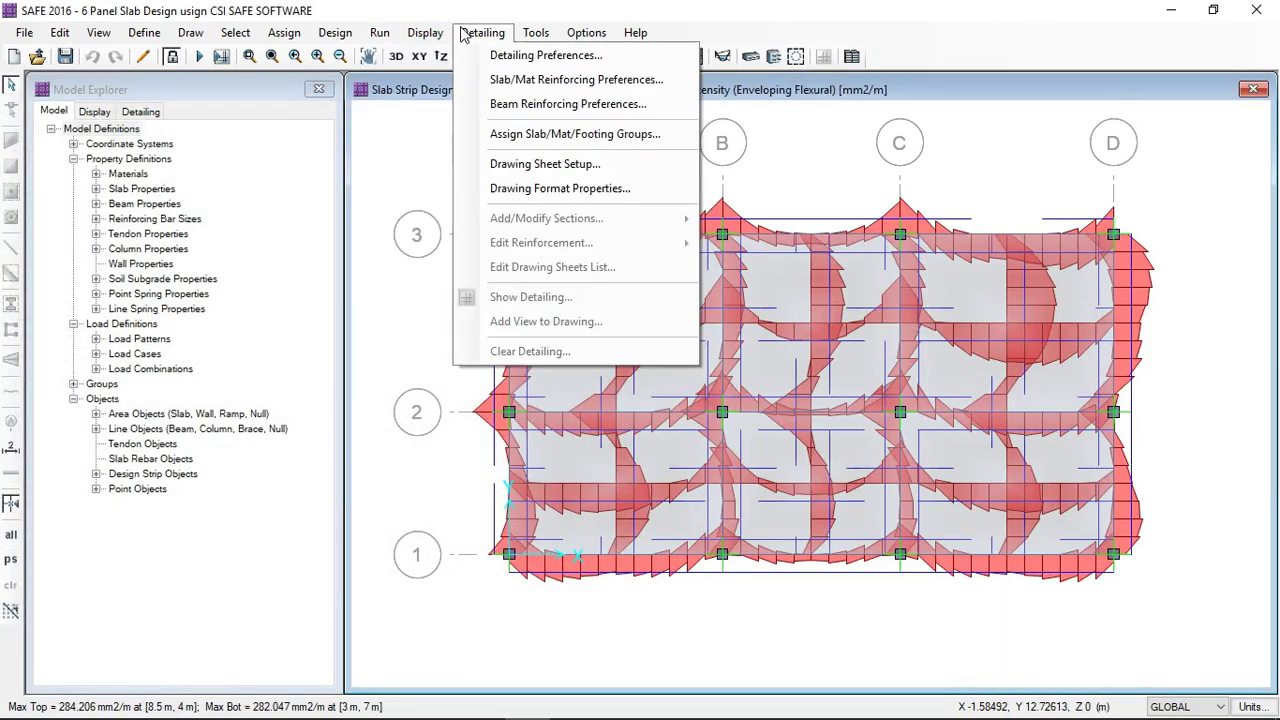
pyautogui.click(532, 56)
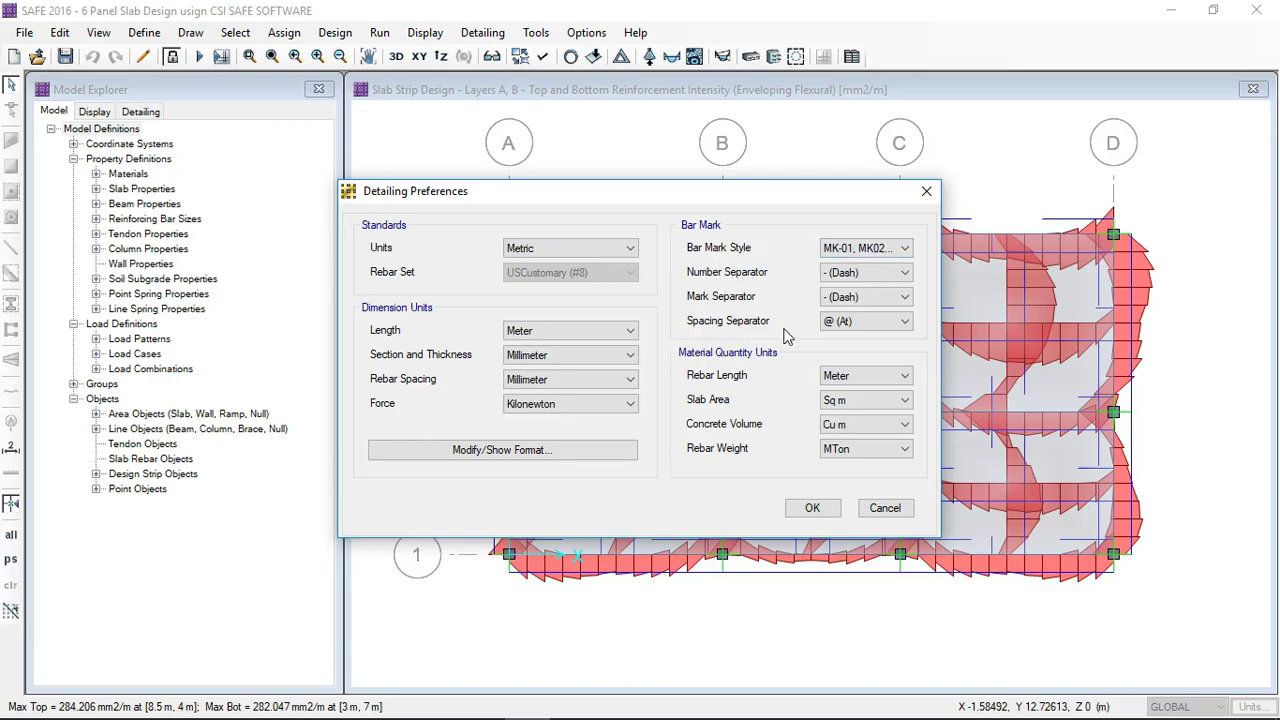
pyautogui.click(860, 321)
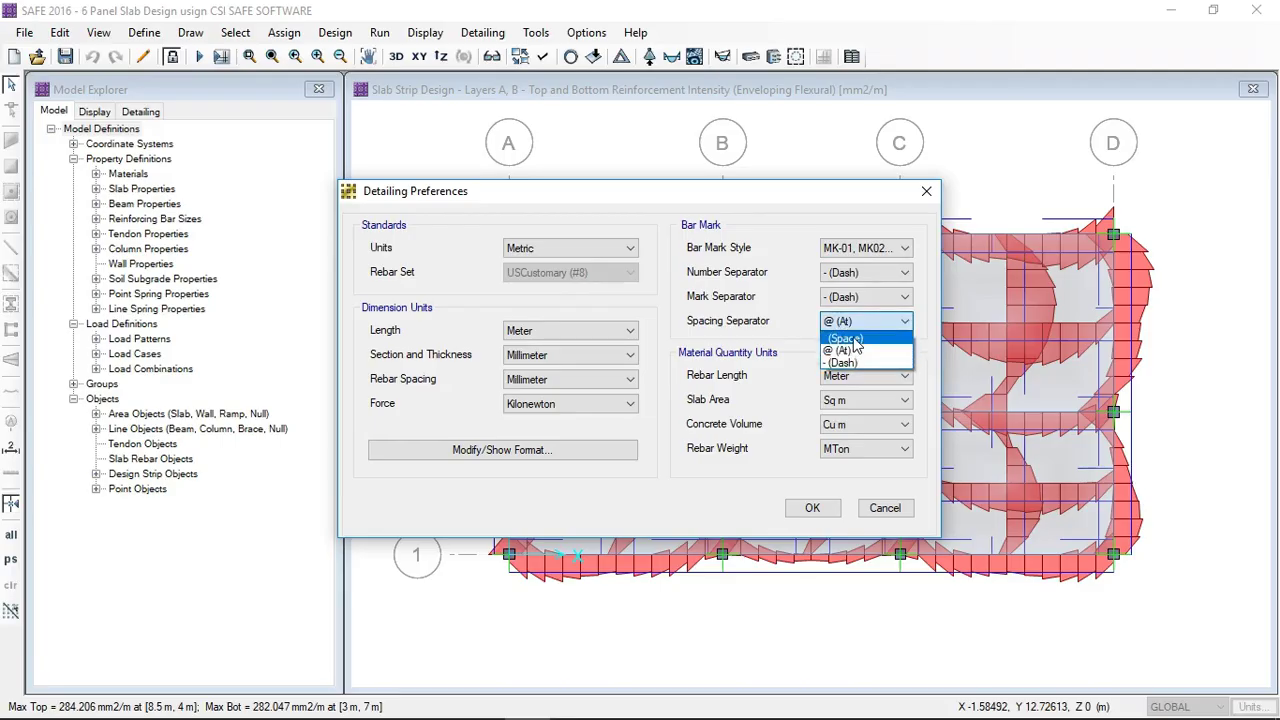
pyautogui.click(845, 351)
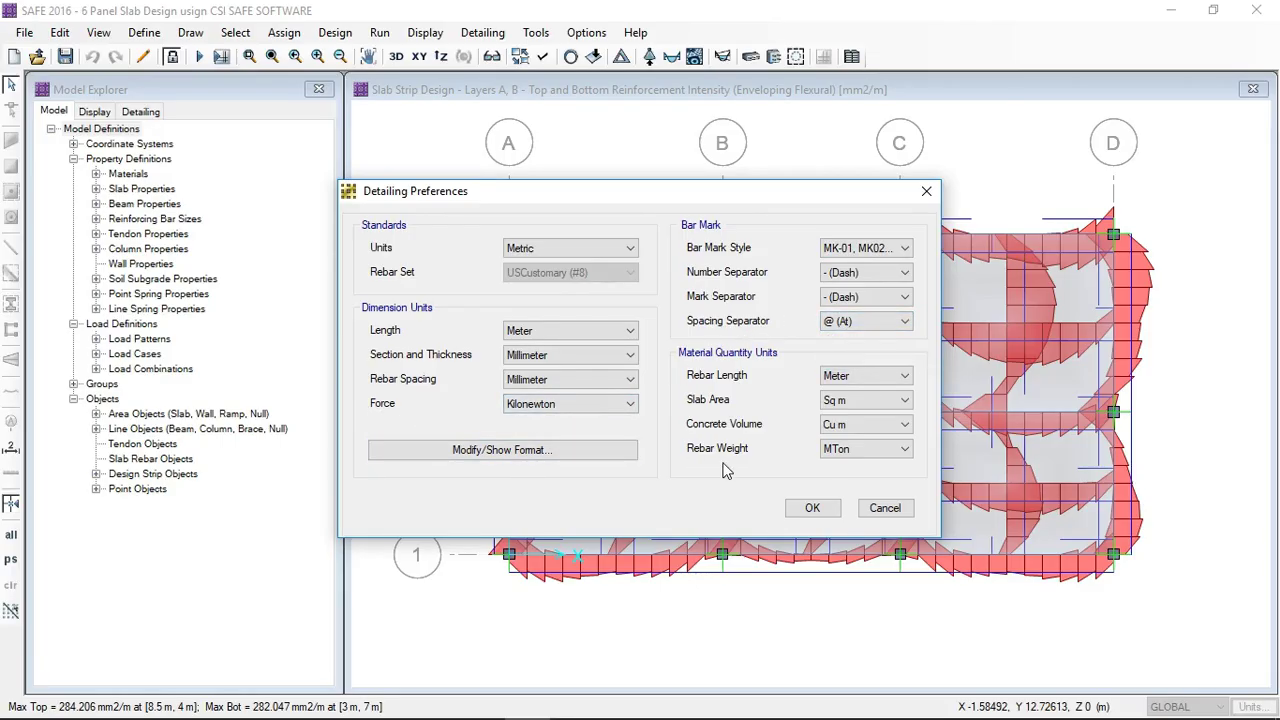
pyautogui.click(809, 507)
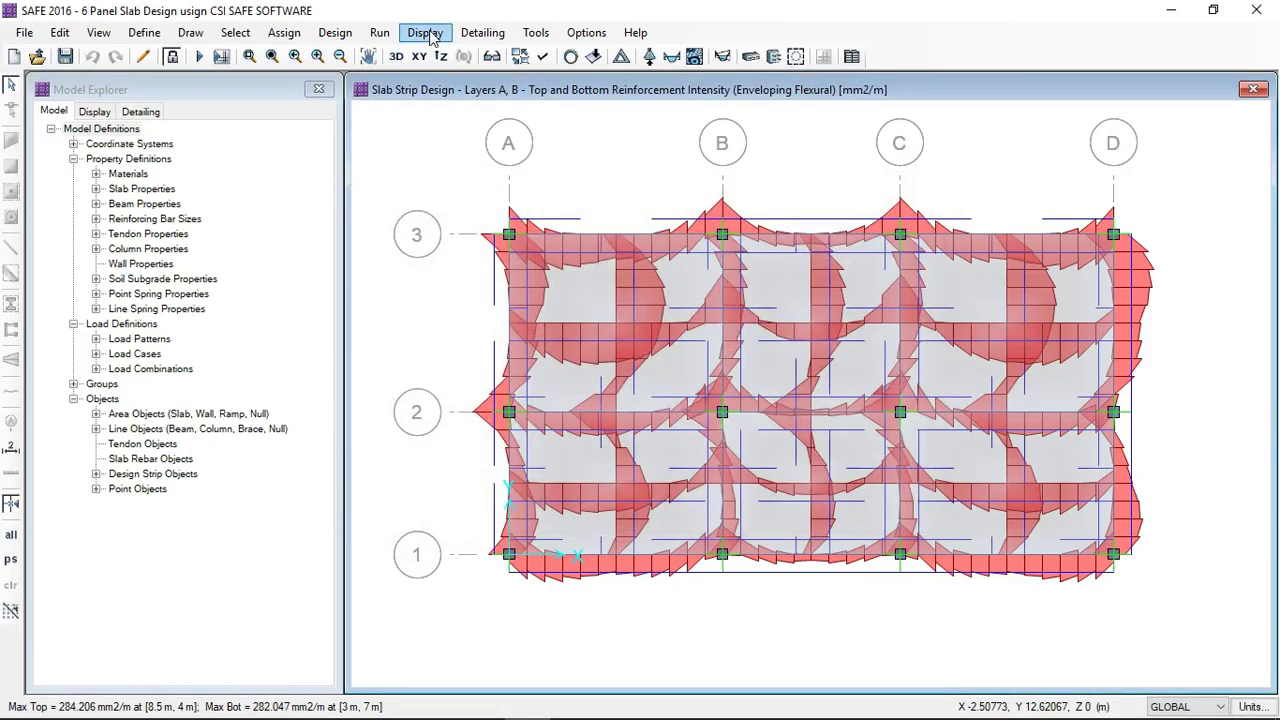
# - Review the general options of the Slab/Mat Reinforcing Preferences and enforce the user minimum reinforcement in the rebar selection settings
pyautogui.click(428, 33)
pyautogui.click(432, 34)
pyautogui.click(475, 33)
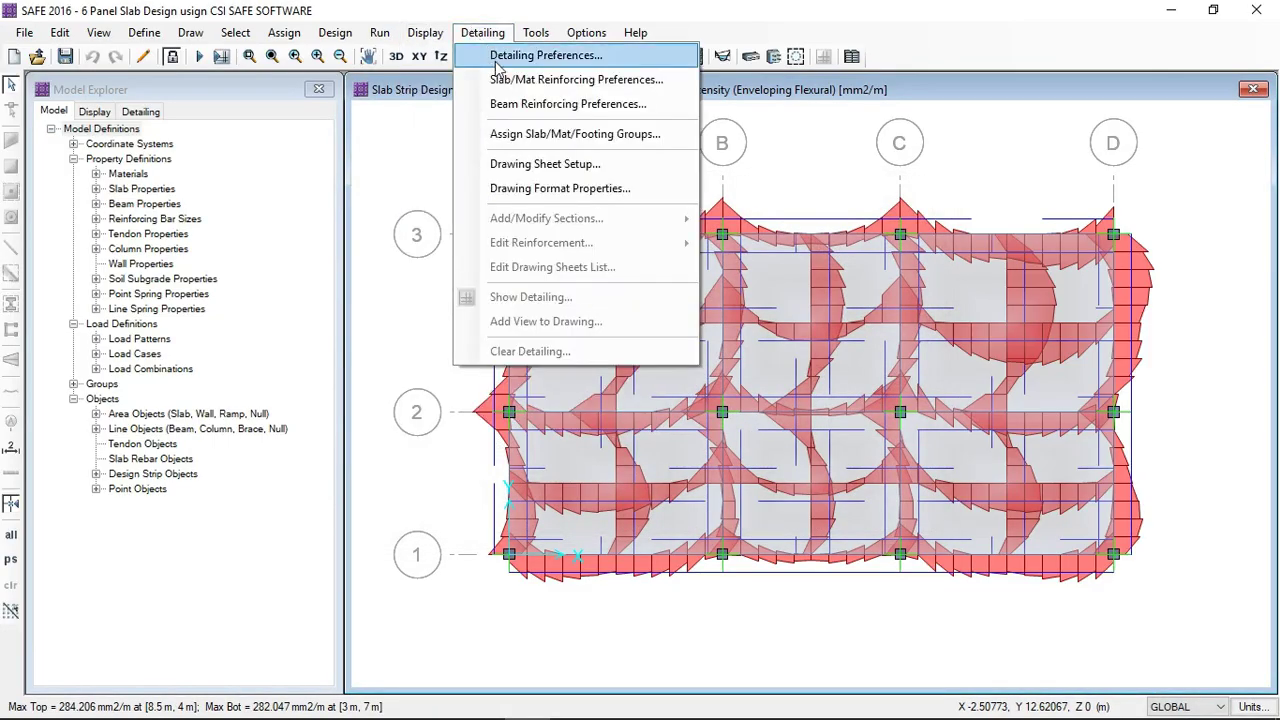
pyautogui.click(513, 80)
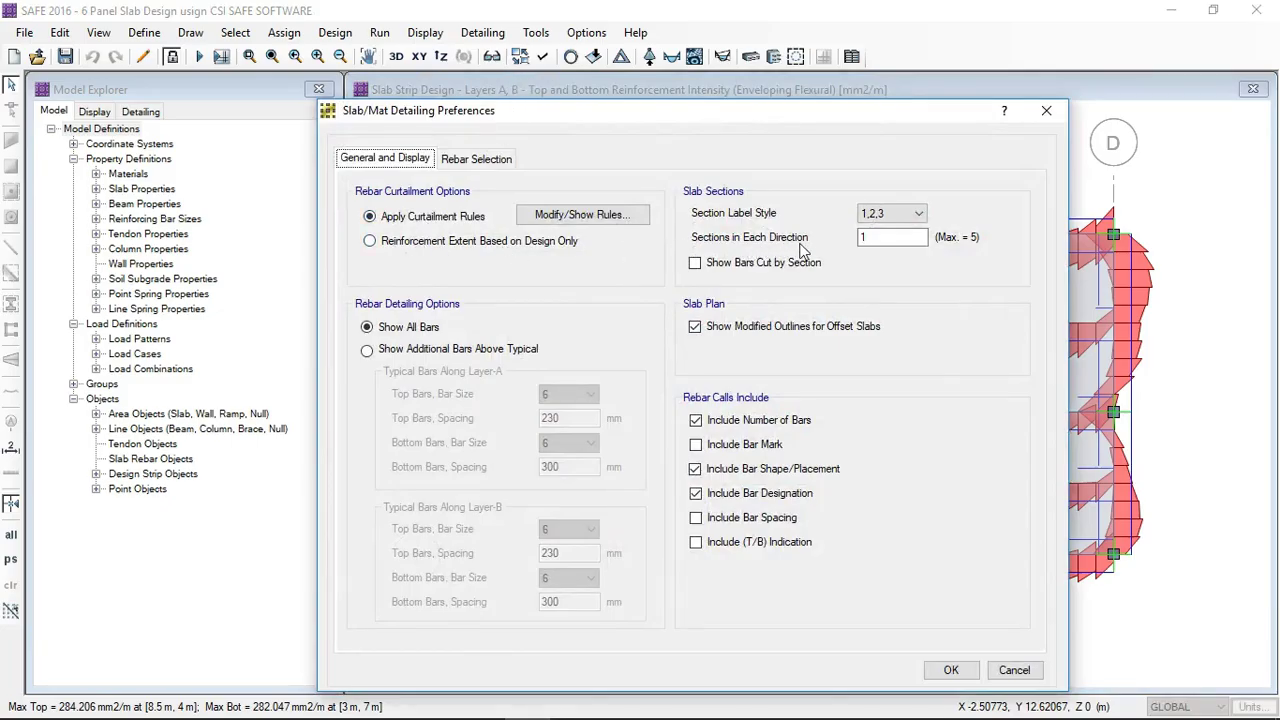
pyautogui.doubleClick(862, 238)
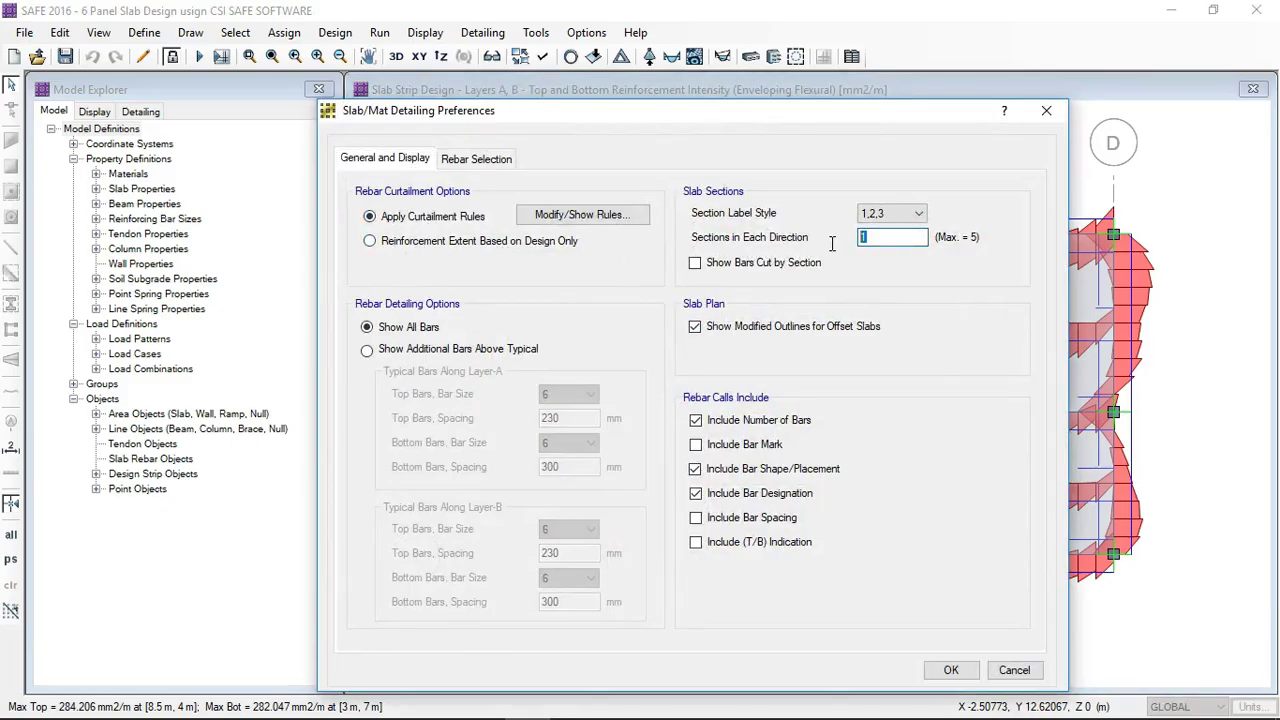
pyautogui.click(463, 166)
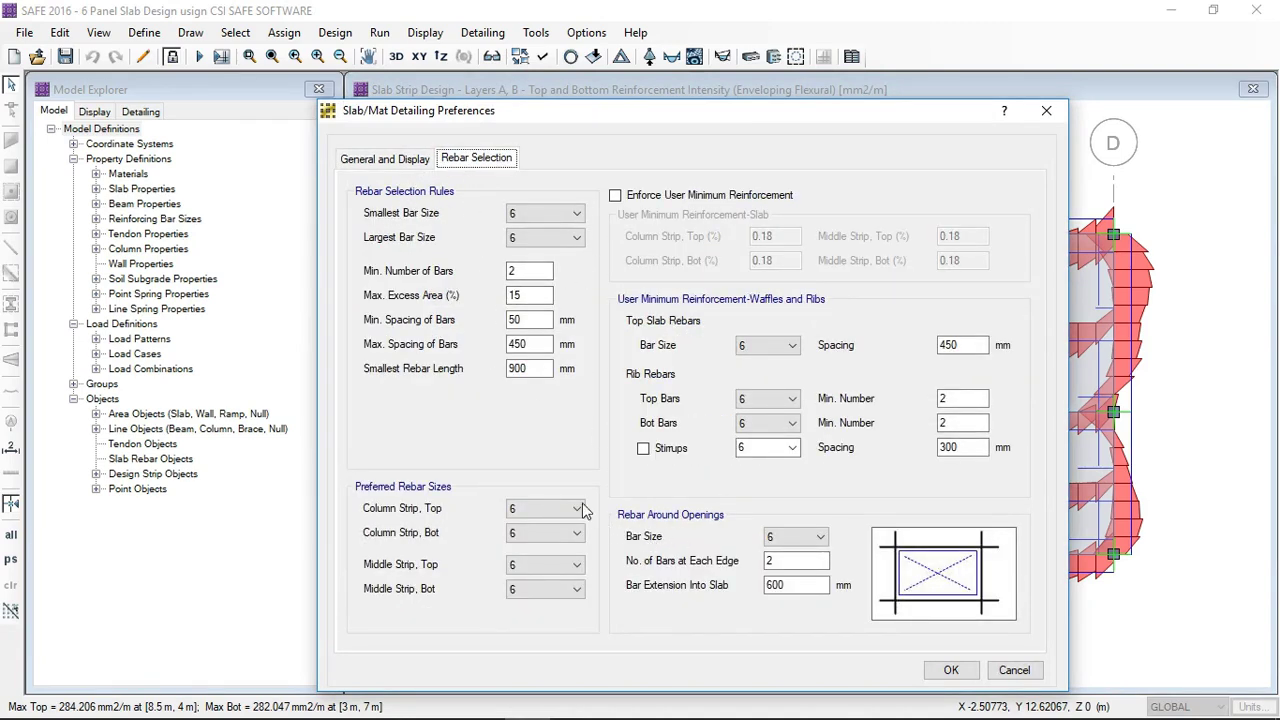
pyautogui.click(615, 195)
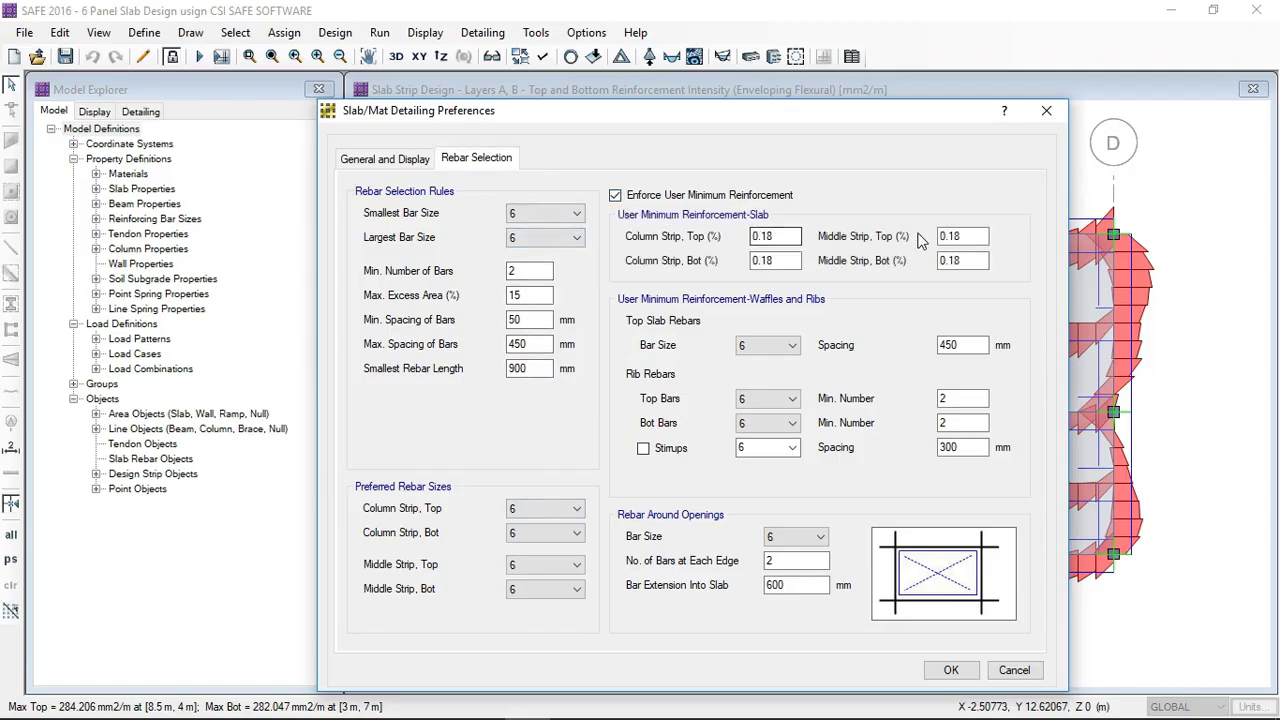
pyautogui.click(963, 236)
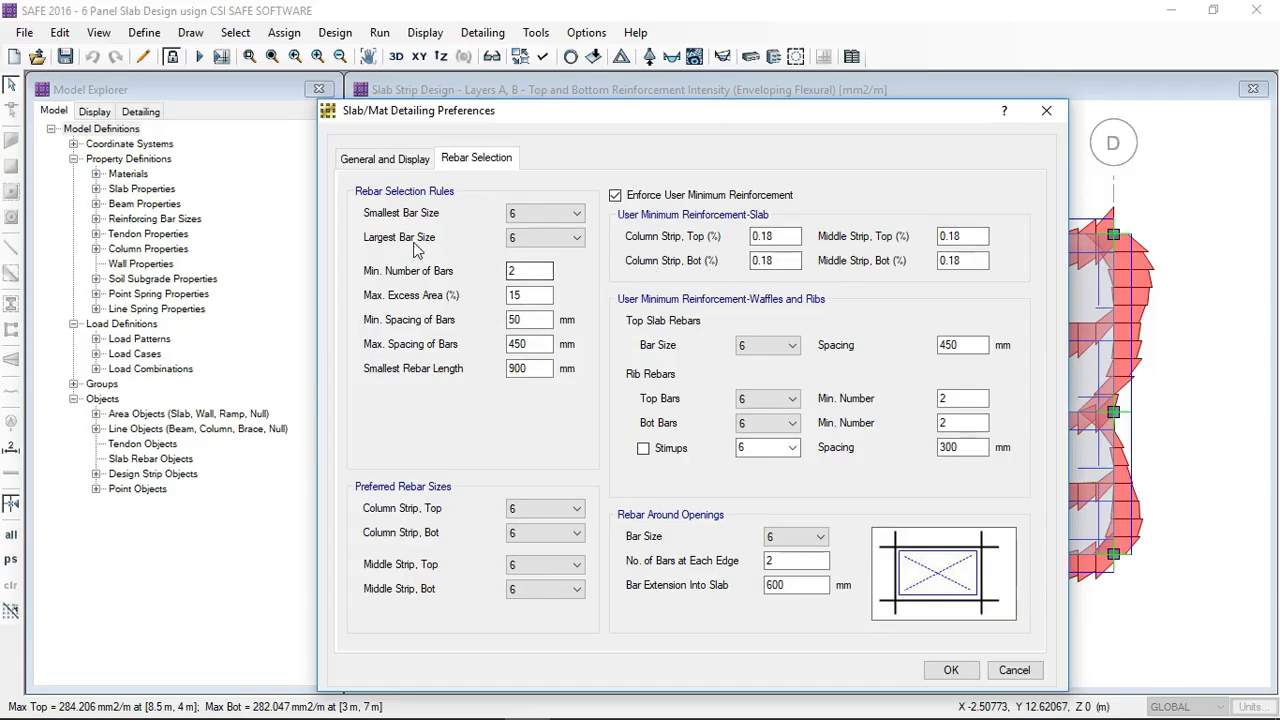
# - Set the smallest bar size to 10 and the largest bar size to 25 in the rebar selection rules
pyautogui.click(530, 216)
pyautogui.click(530, 255)
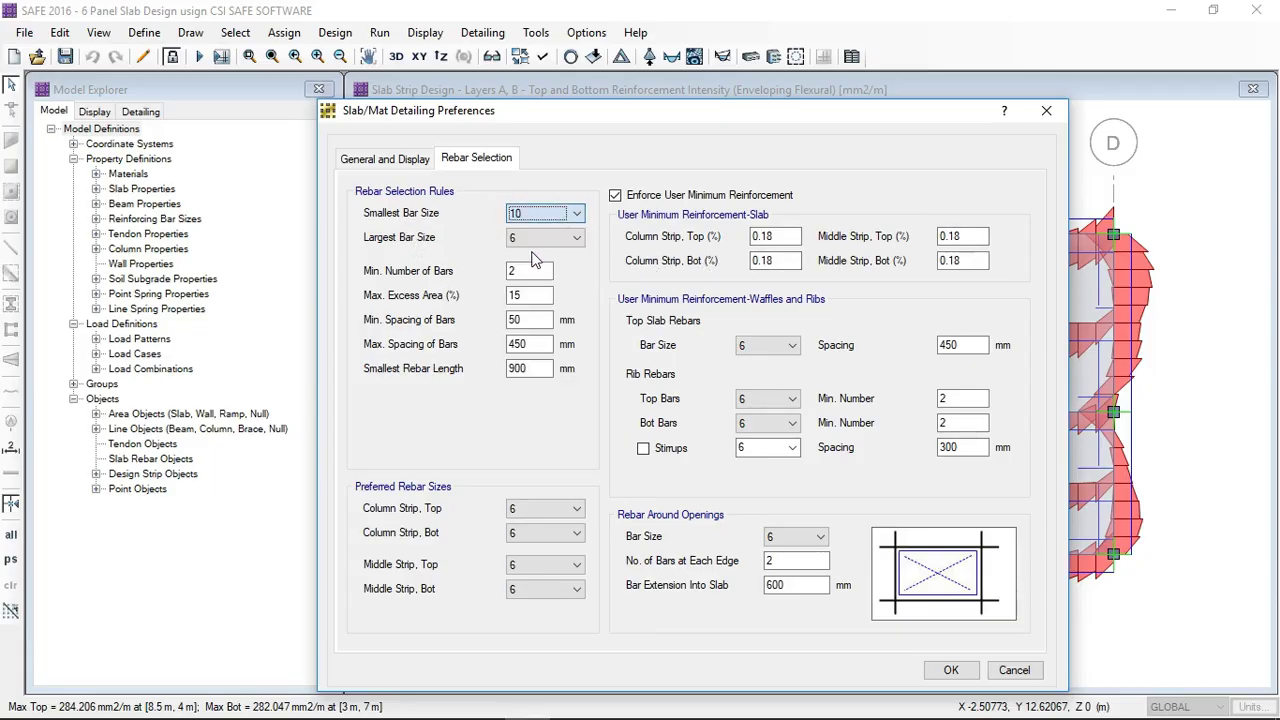
pyautogui.click(520, 240)
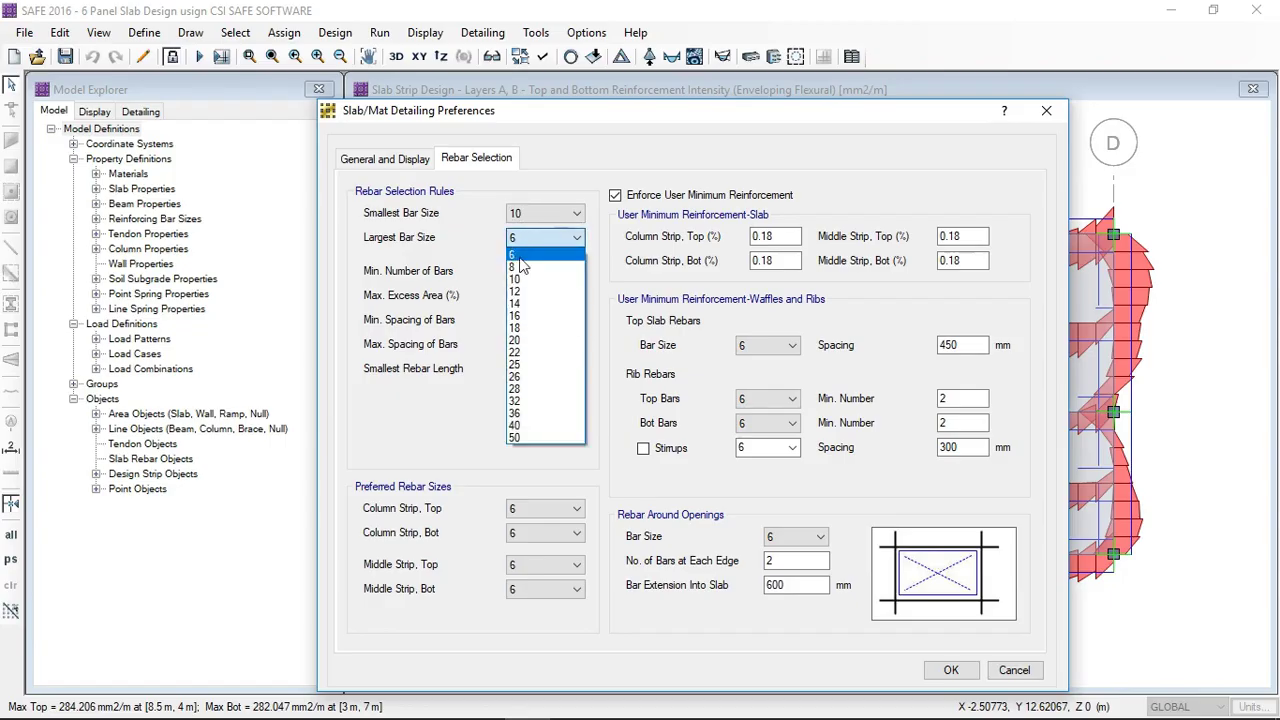
pyautogui.click(528, 368)
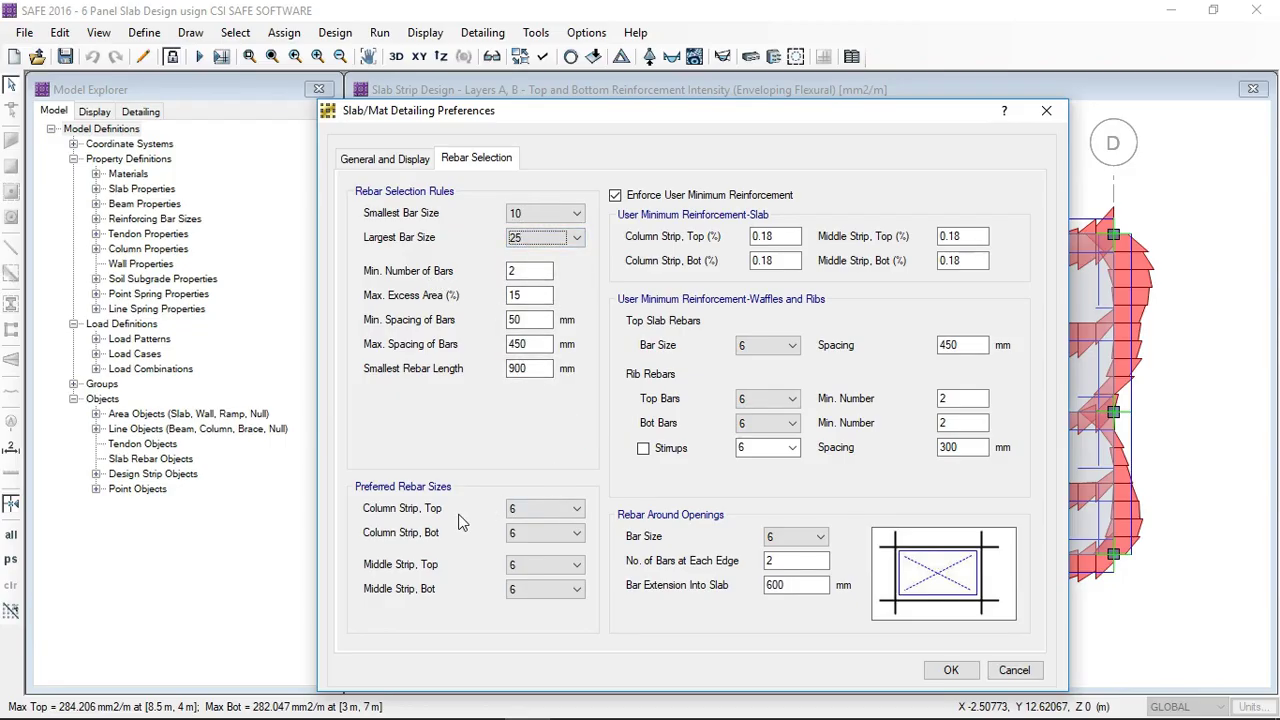
# - Set the preferred rebar sizes to 16 for top and 12 for bottom in both column and middle strips, and accept the preferences
pyautogui.click(578, 510)
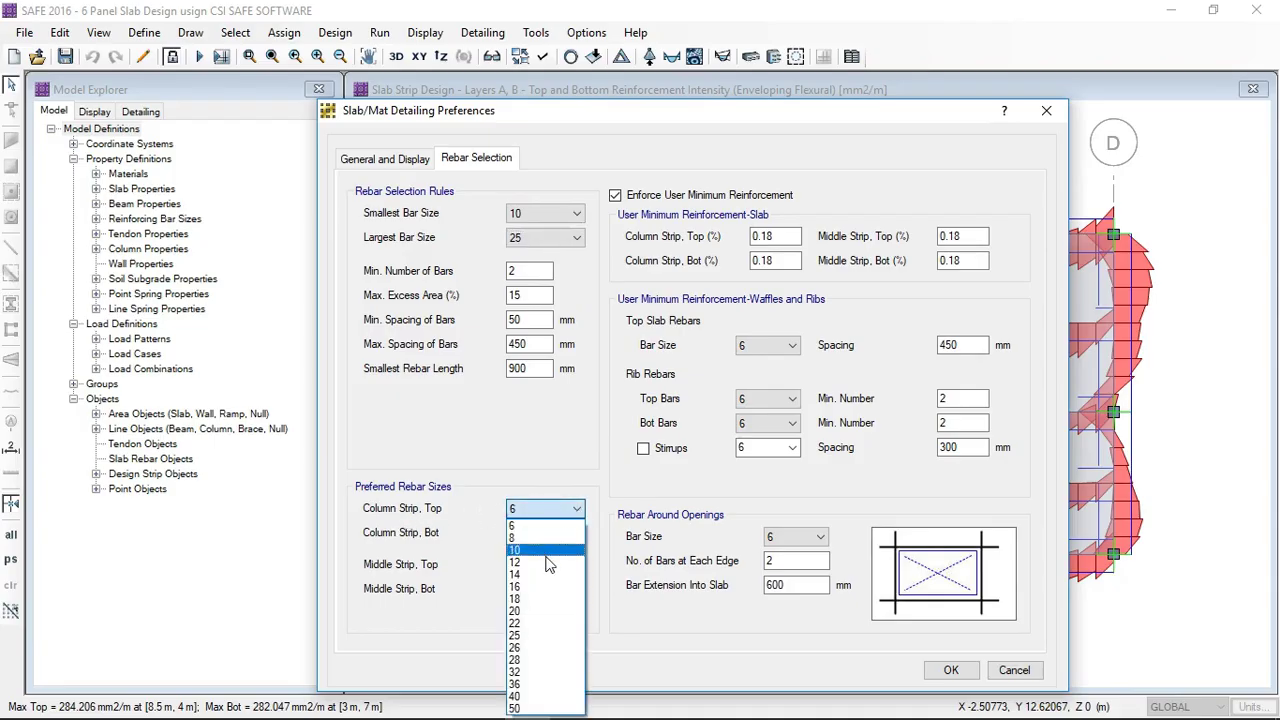
pyautogui.click(541, 587)
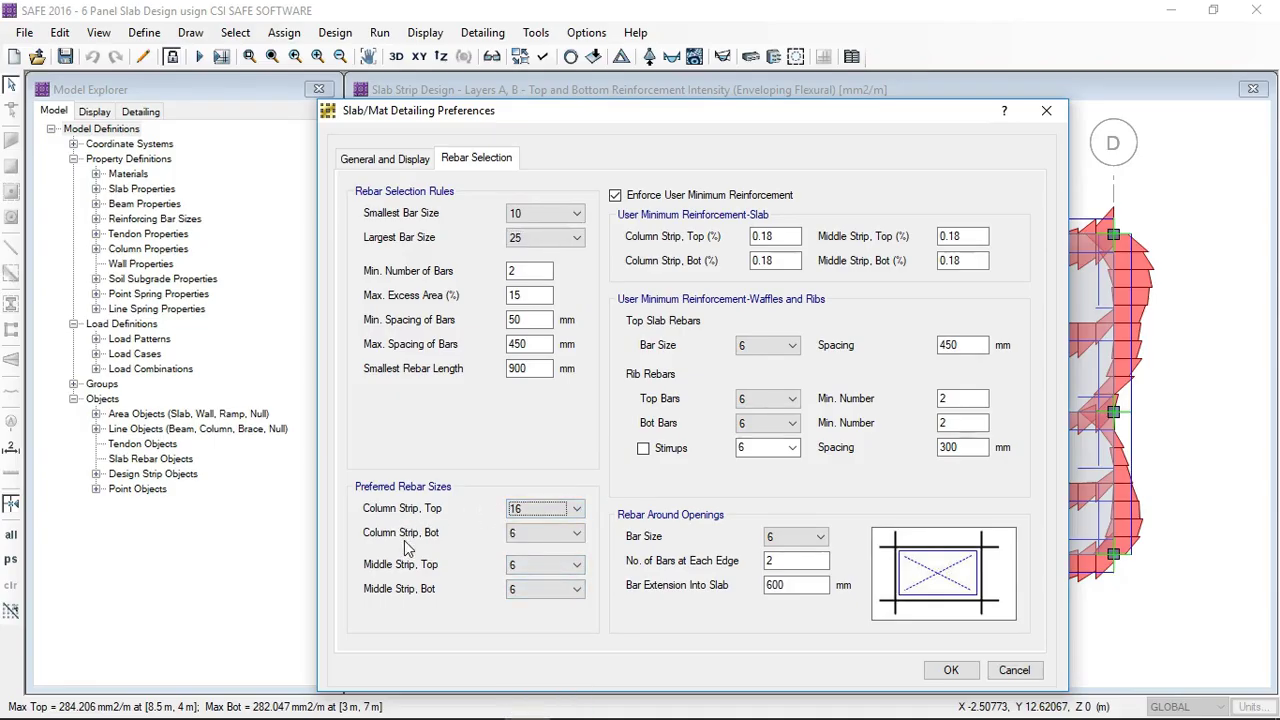
pyautogui.click(522, 533)
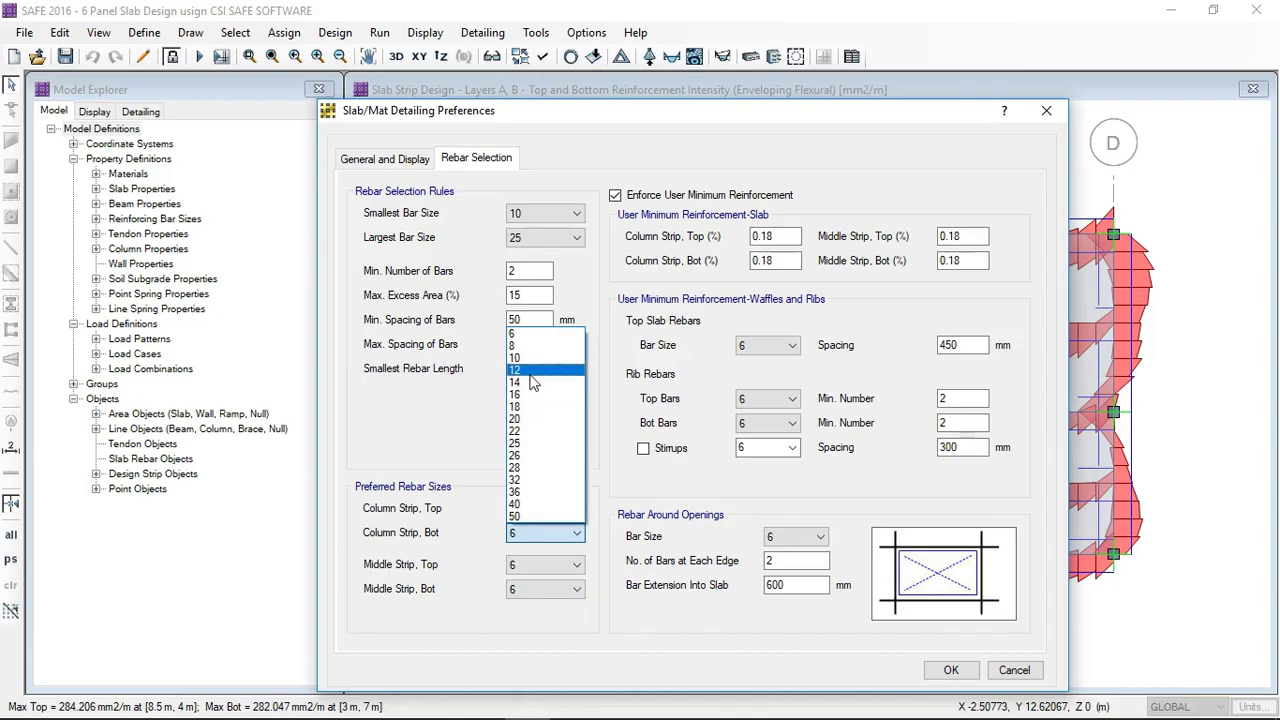
pyautogui.click(533, 383)
pyautogui.click(530, 565)
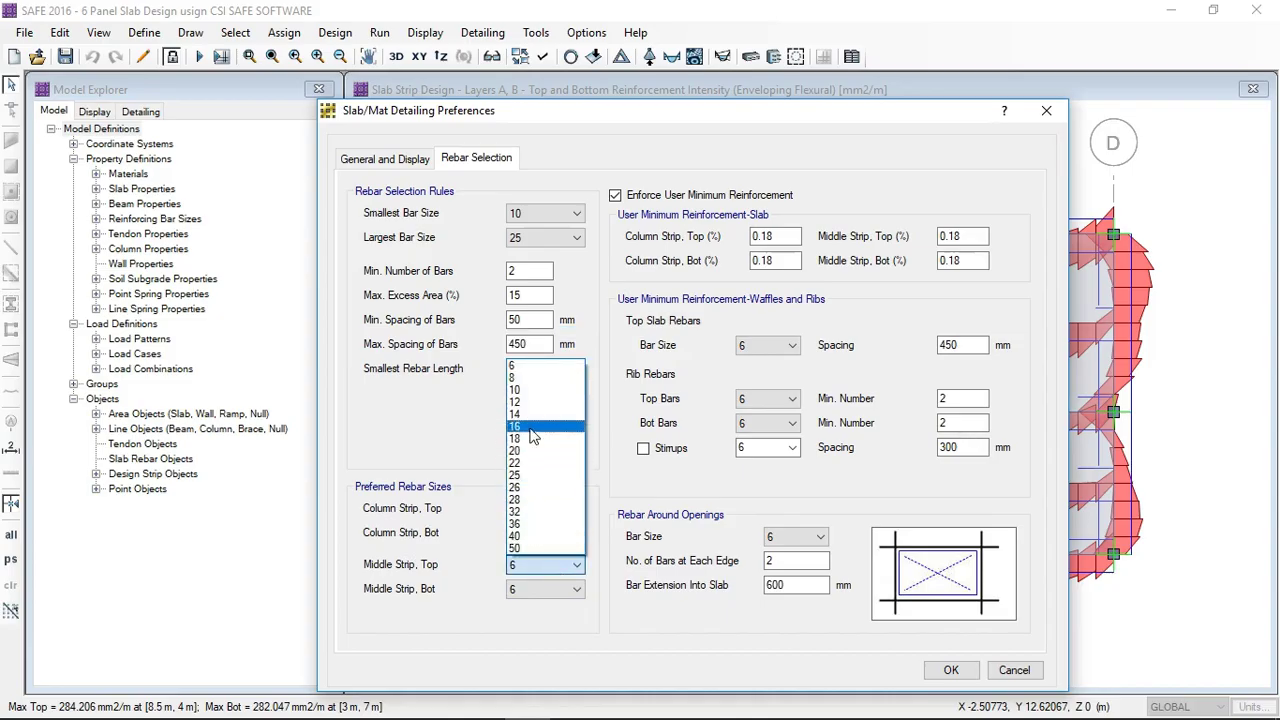
pyautogui.click(533, 436)
pyautogui.click(552, 589)
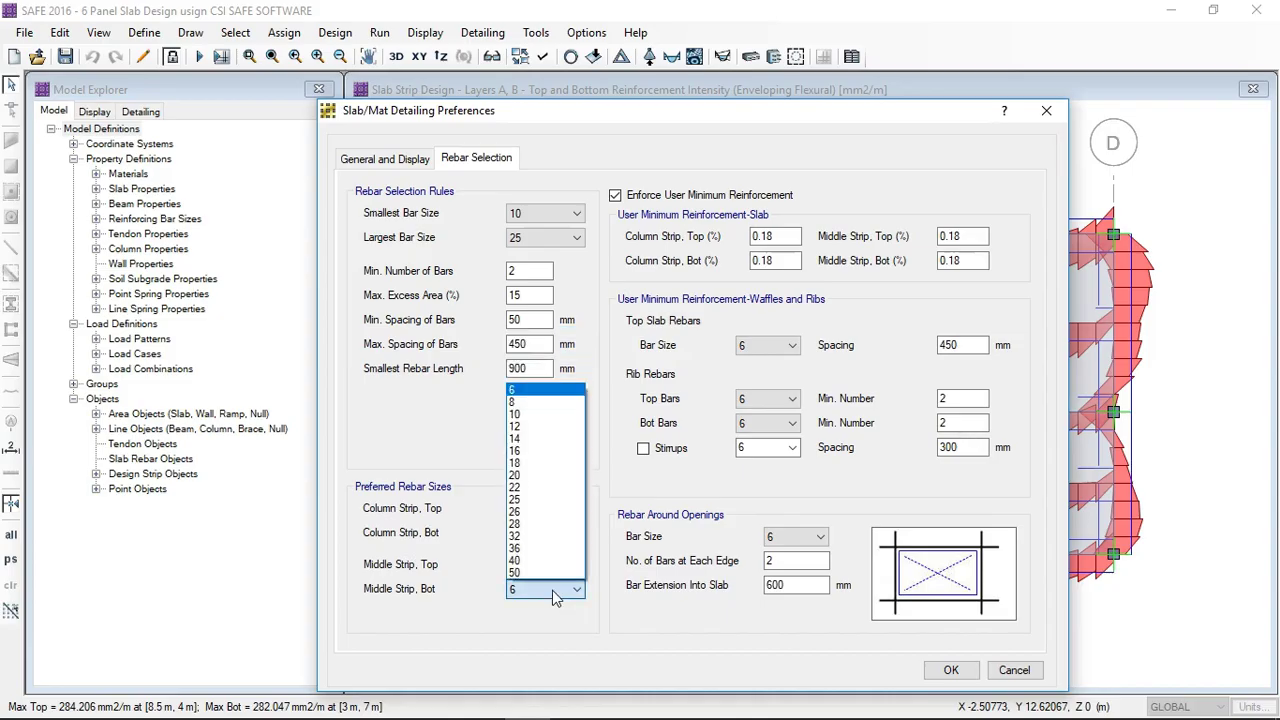
pyautogui.click(527, 428)
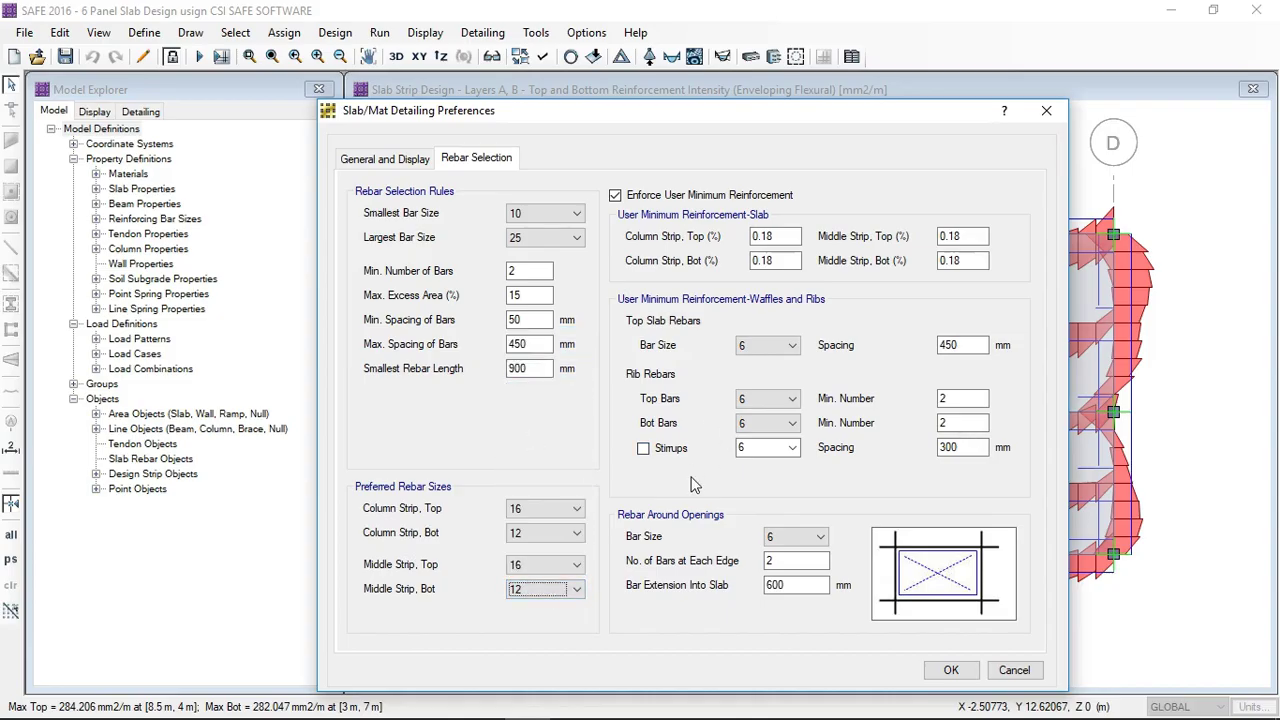
pyautogui.click(944, 672)
# - Check the Drawing Format Properties, close them, and accept the Drawing Sheet Setup with the A1 sheet size
pyautogui.click(424, 34)
pyautogui.moveTo(482, 33)
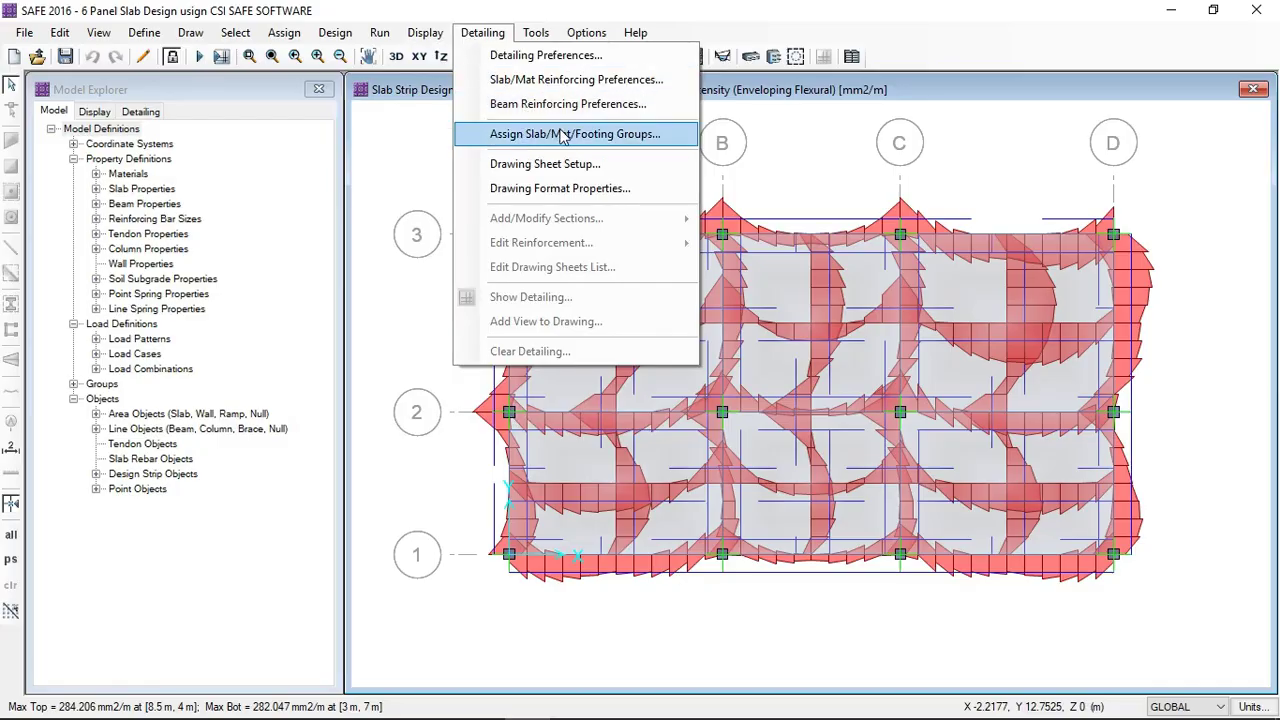
pyautogui.click(561, 191)
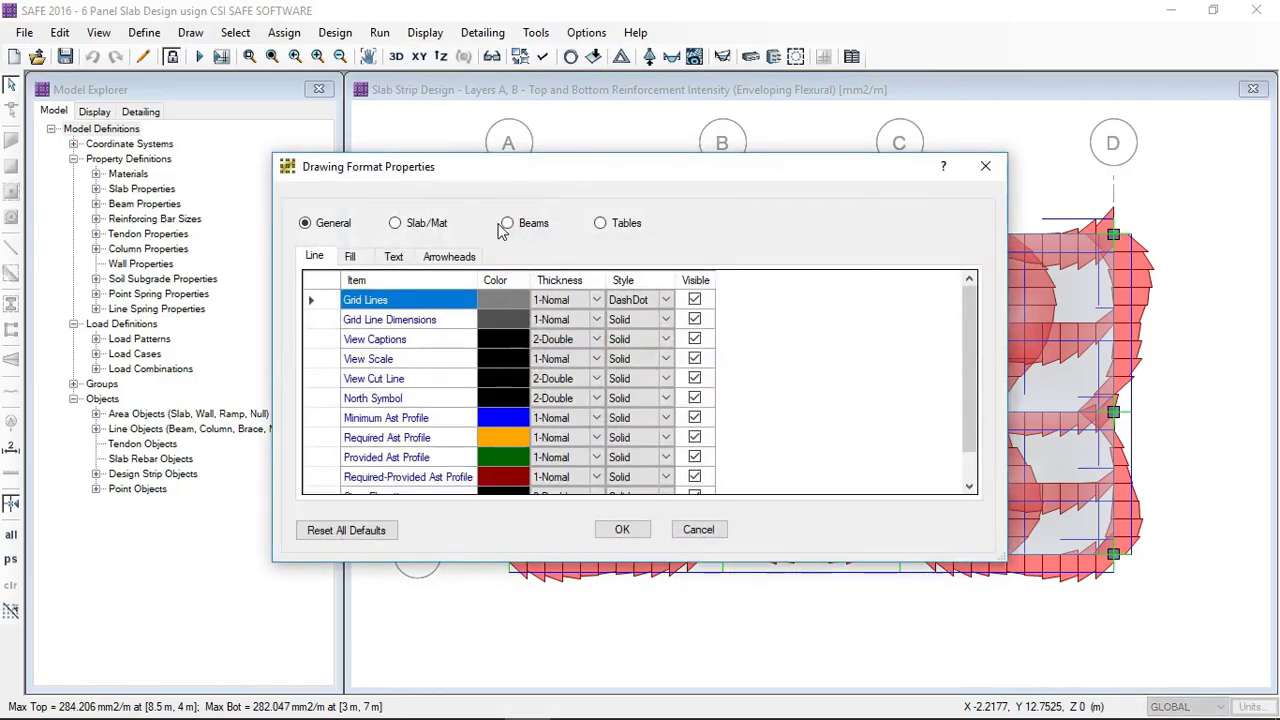
pyautogui.click(985, 166)
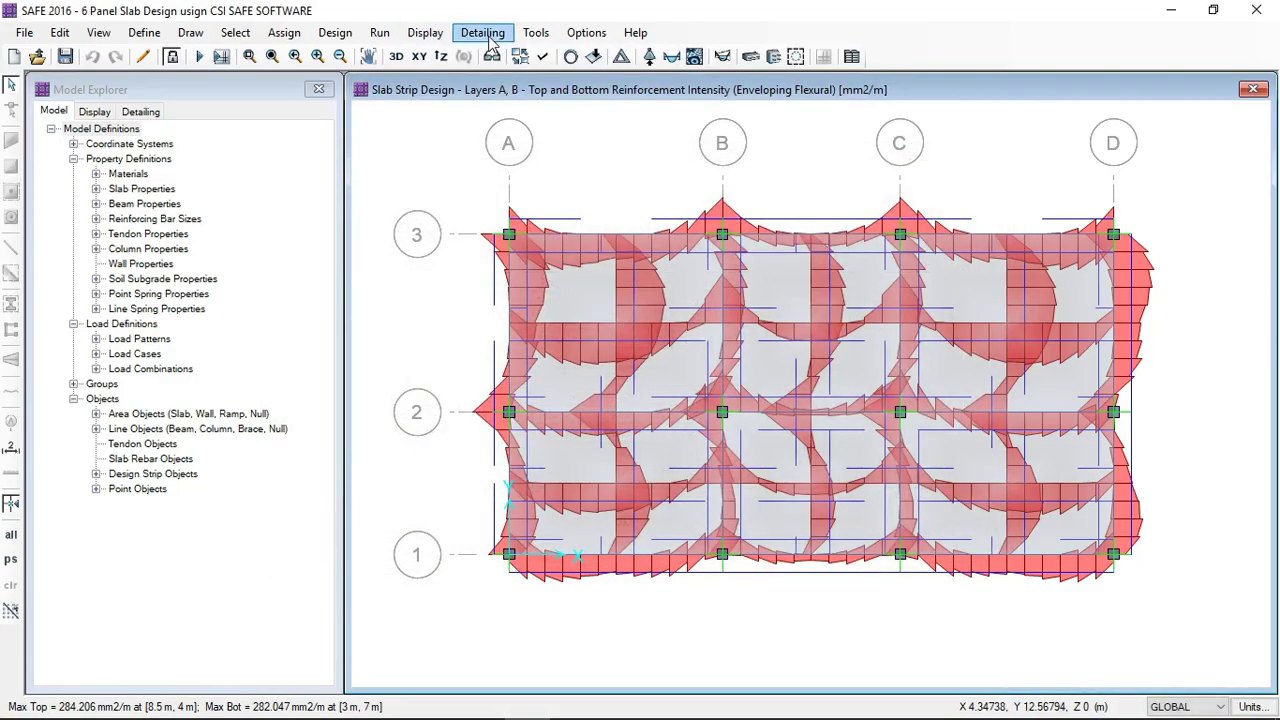
pyautogui.click(484, 33)
pyautogui.click(540, 165)
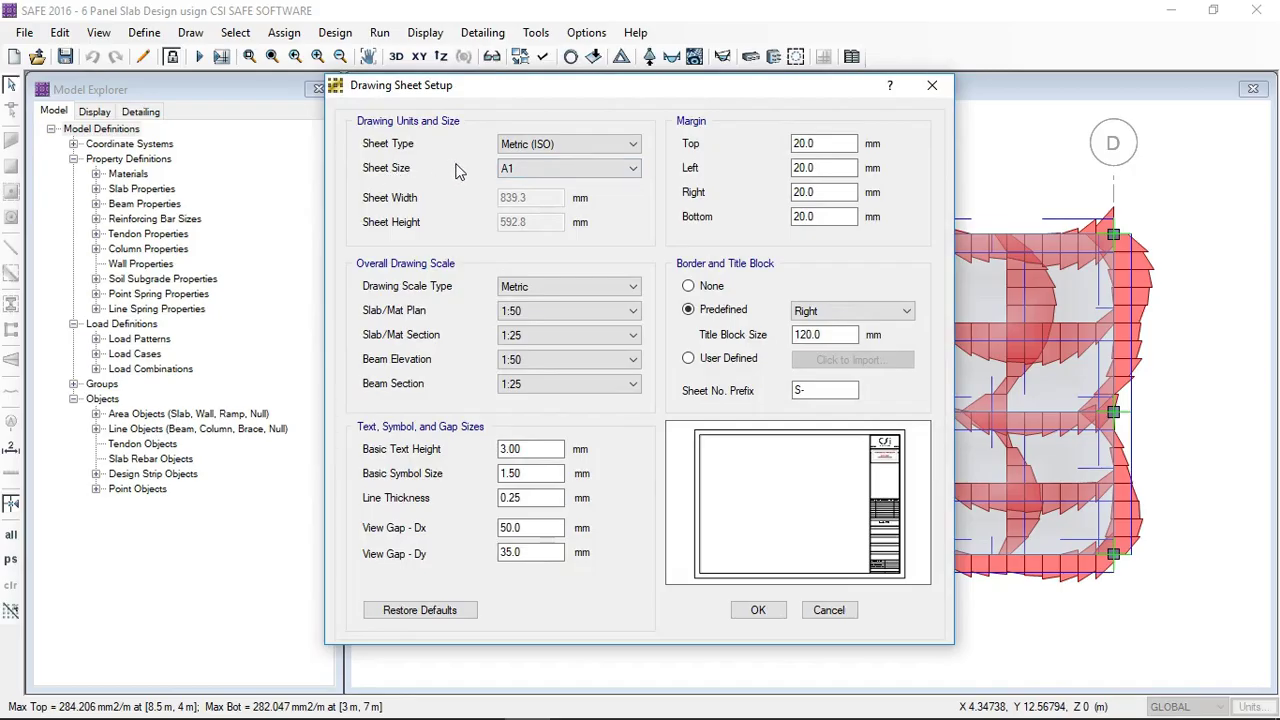
pyautogui.click(559, 169)
pyautogui.click(549, 223)
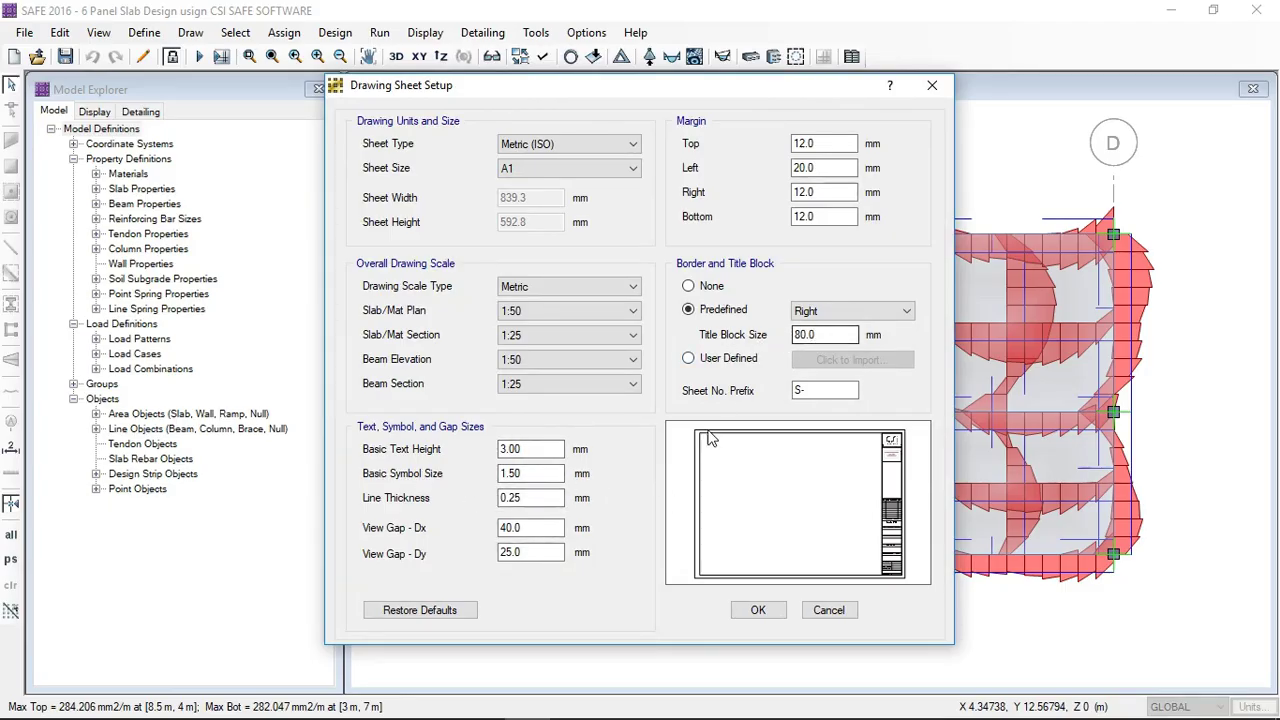
pyautogui.click(757, 611)
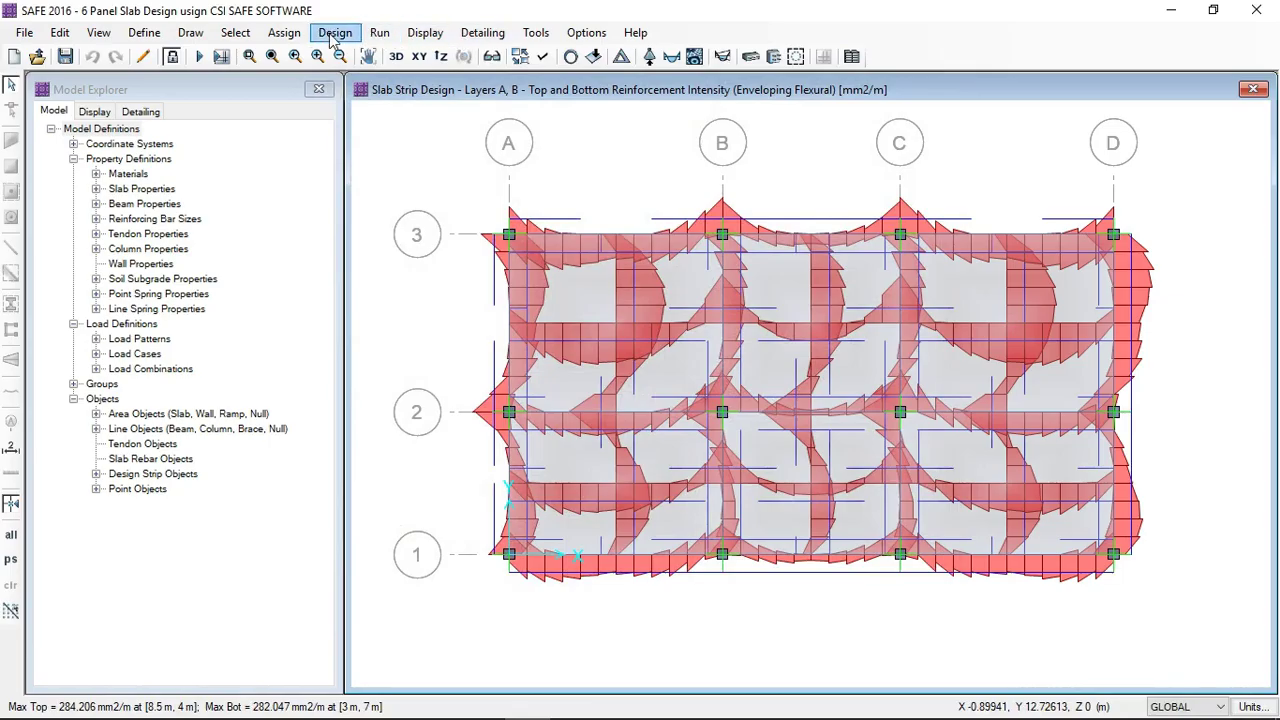
# - Run the detailing with individual bars generated in plan and in the 3D model, and areas merged to clean edges and sections
pyautogui.click(380, 32)
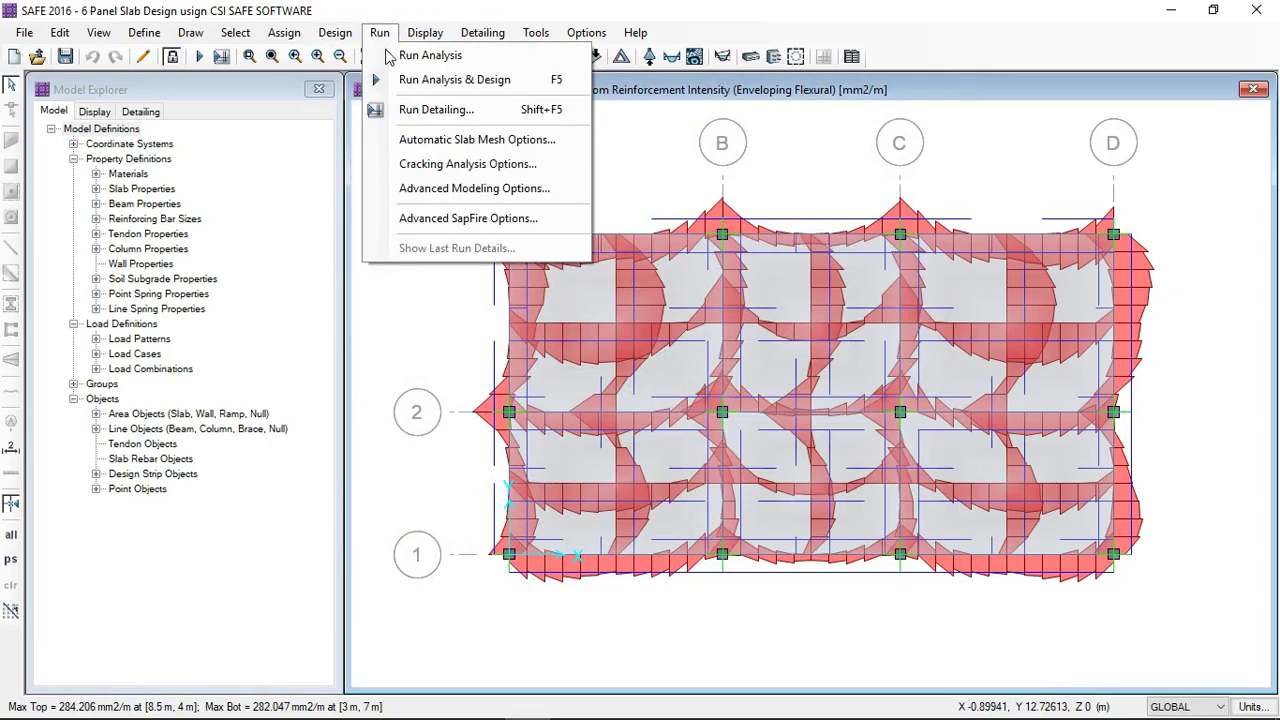
pyautogui.click(430, 109)
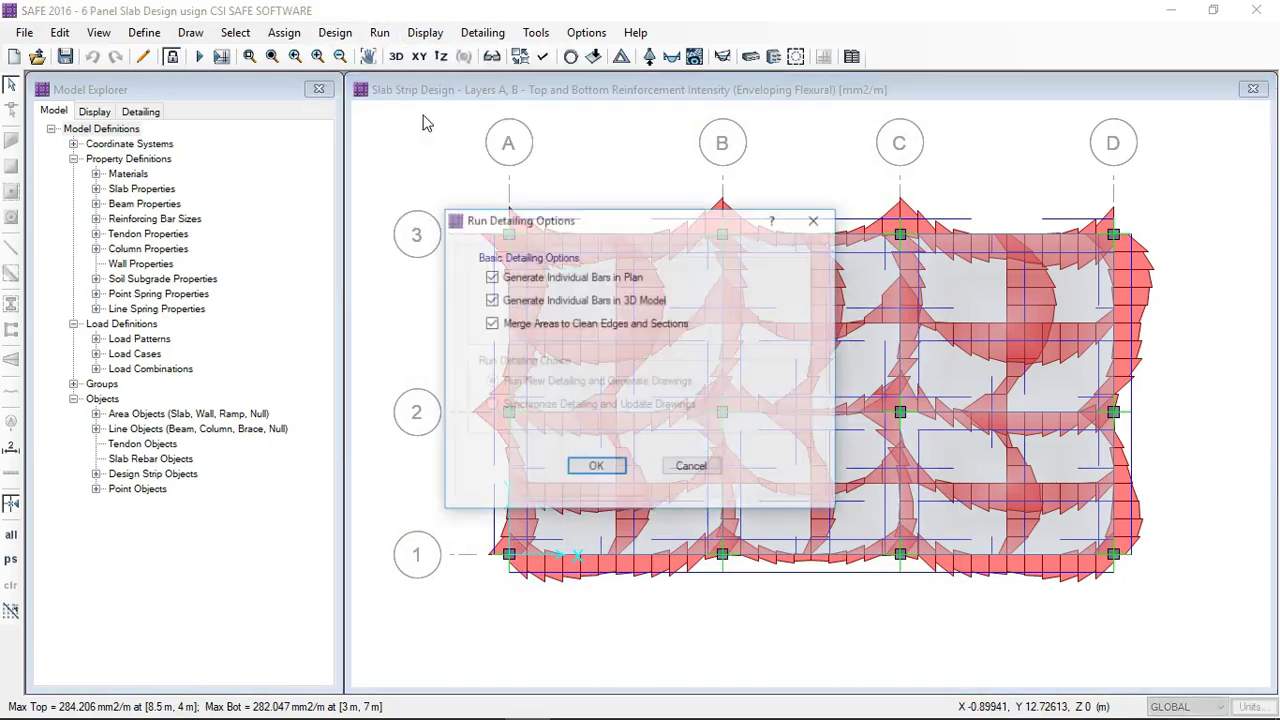
pyautogui.click(597, 470)
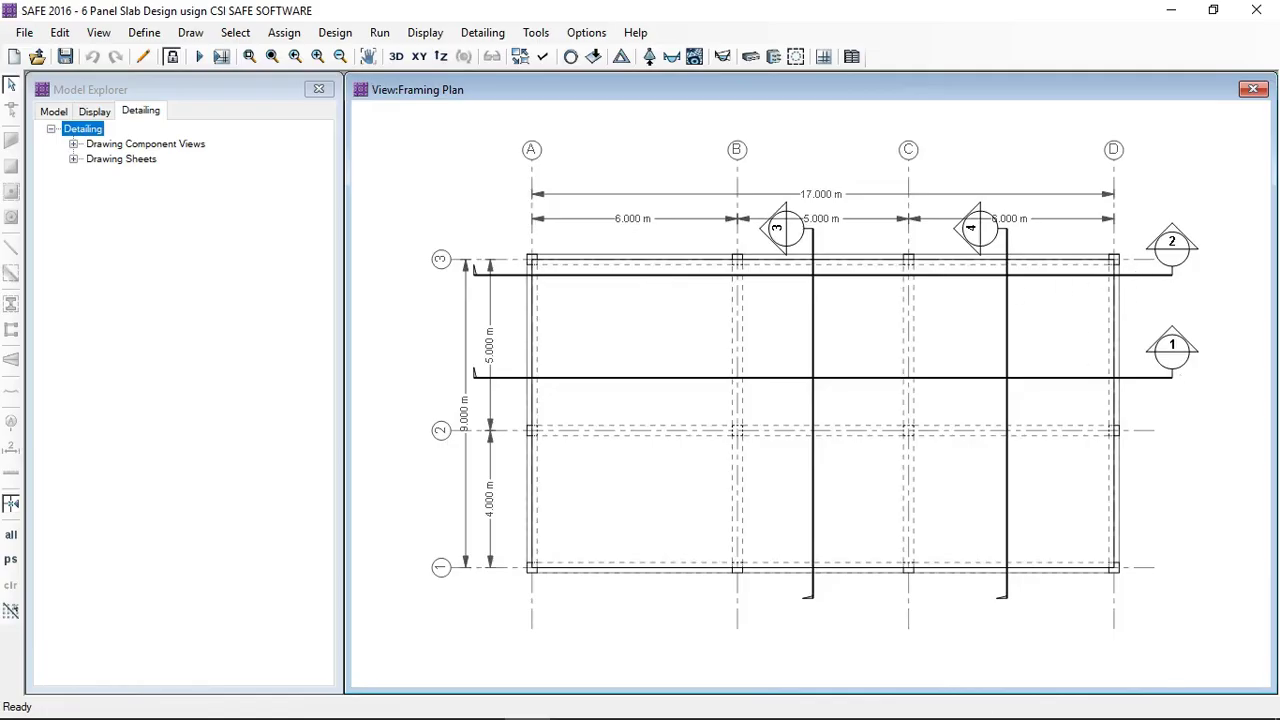
# - Look through the drawing component views, display Slab1's Rebar Plan, and examine its bar callouts up close
pyautogui.click(73, 145)
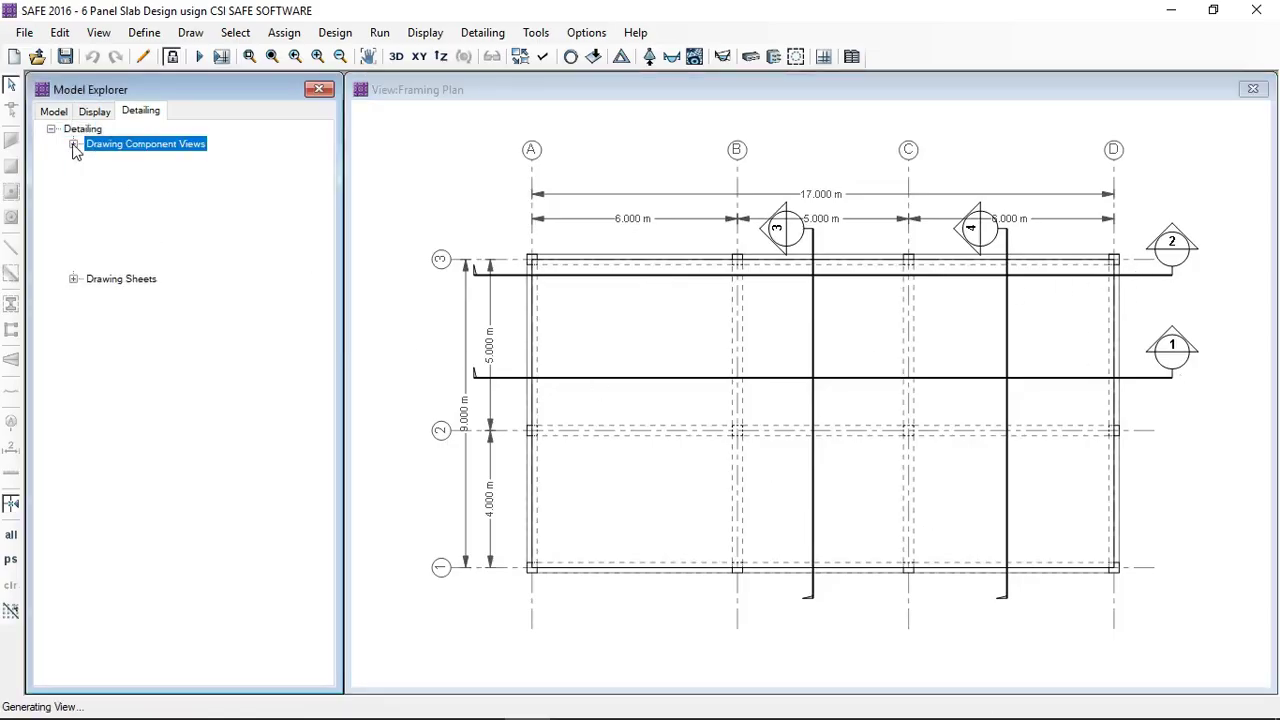
pyautogui.click(132, 160)
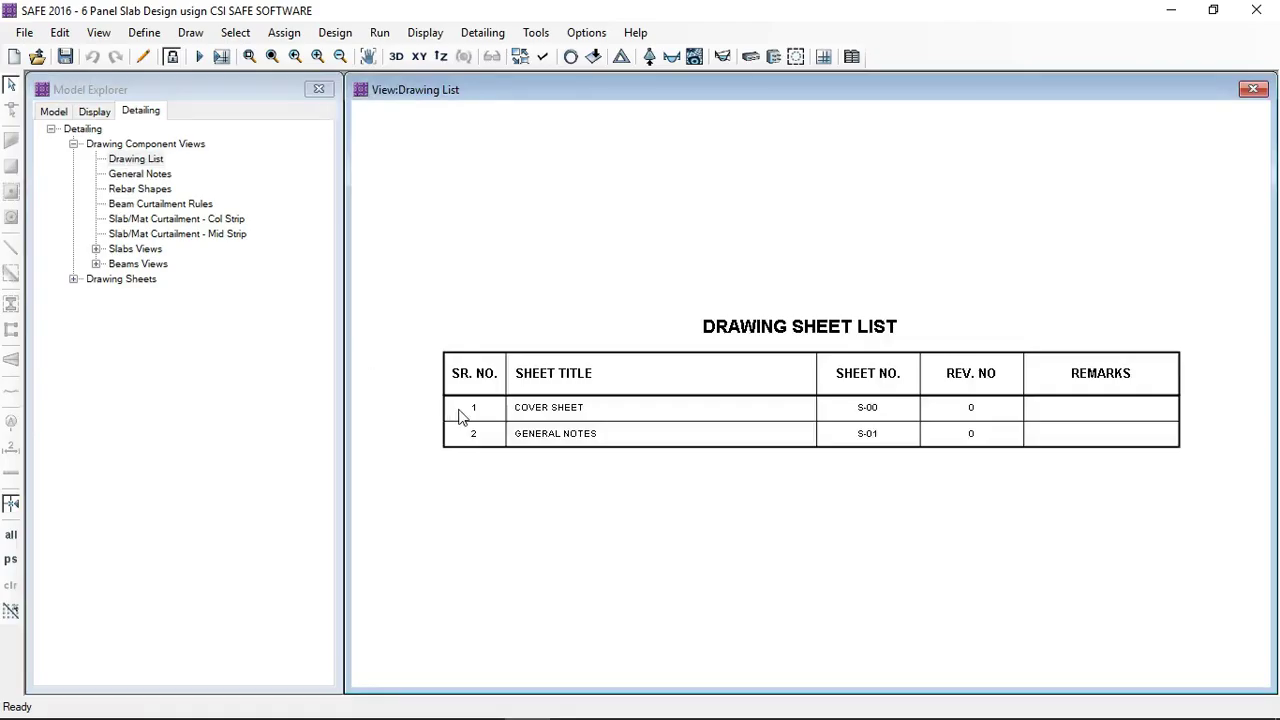
pyautogui.click(96, 249)
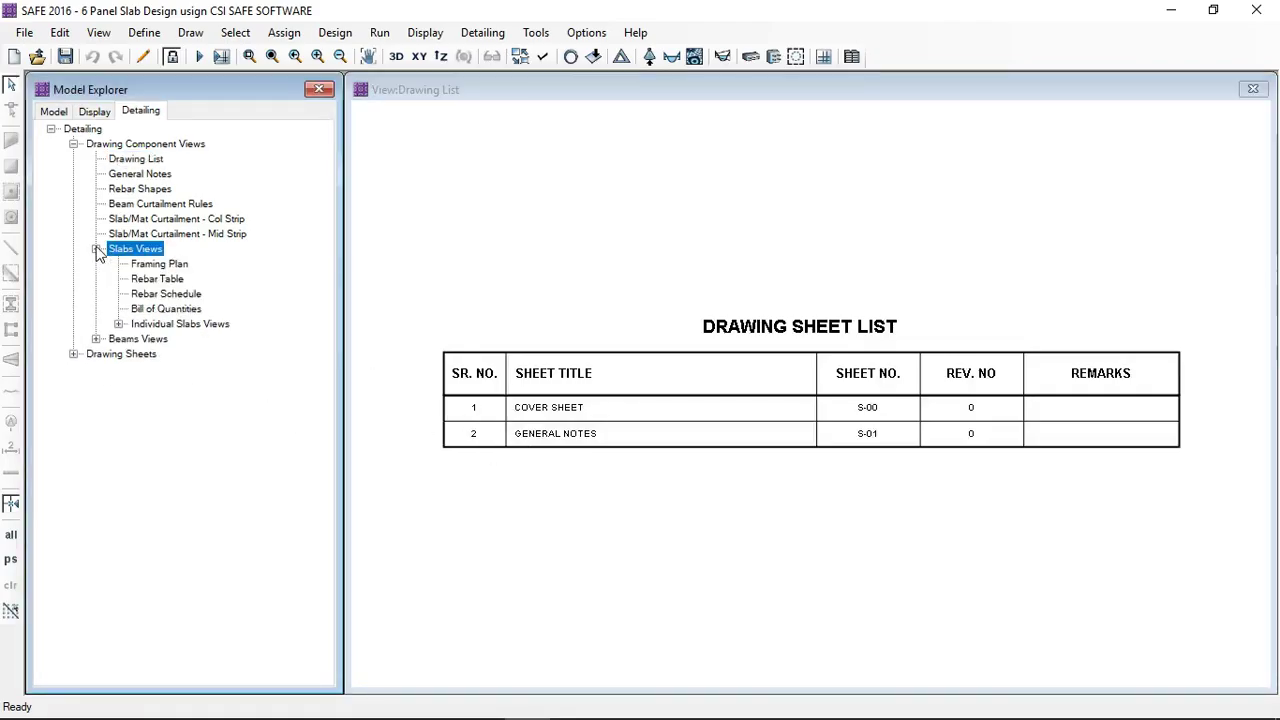
pyautogui.click(118, 324)
pyautogui.click(140, 339)
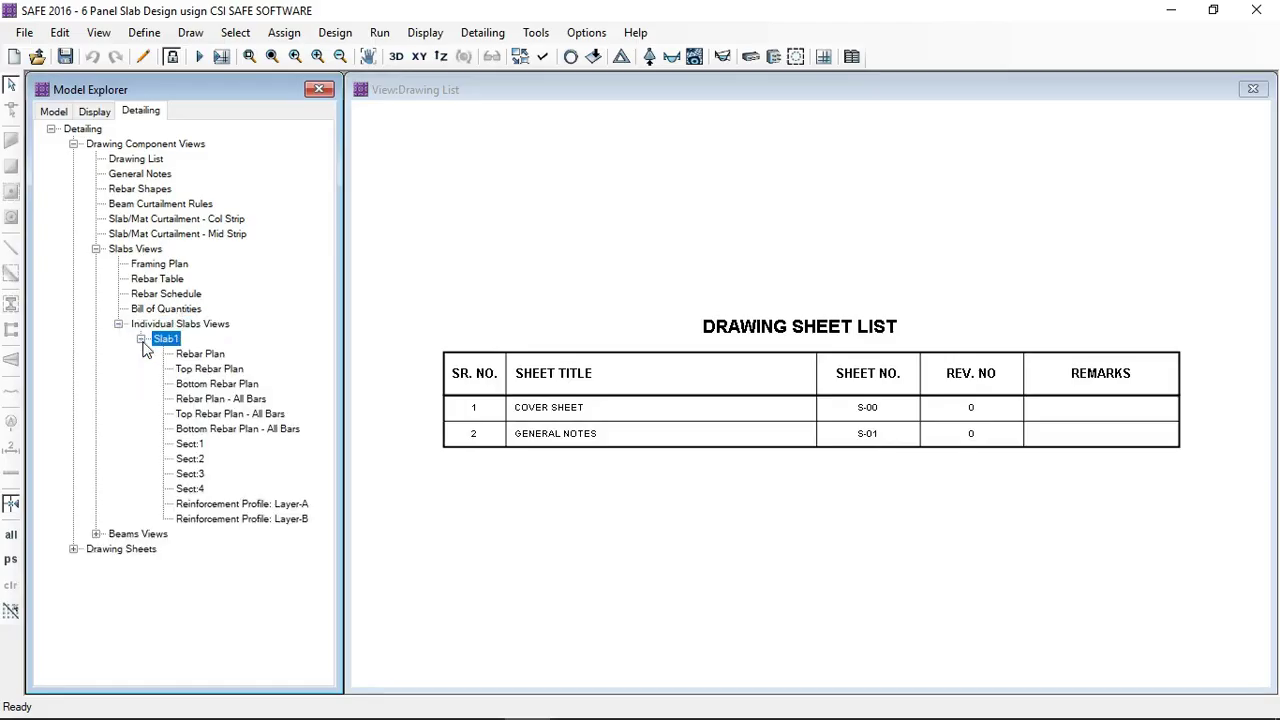
pyautogui.click(198, 357)
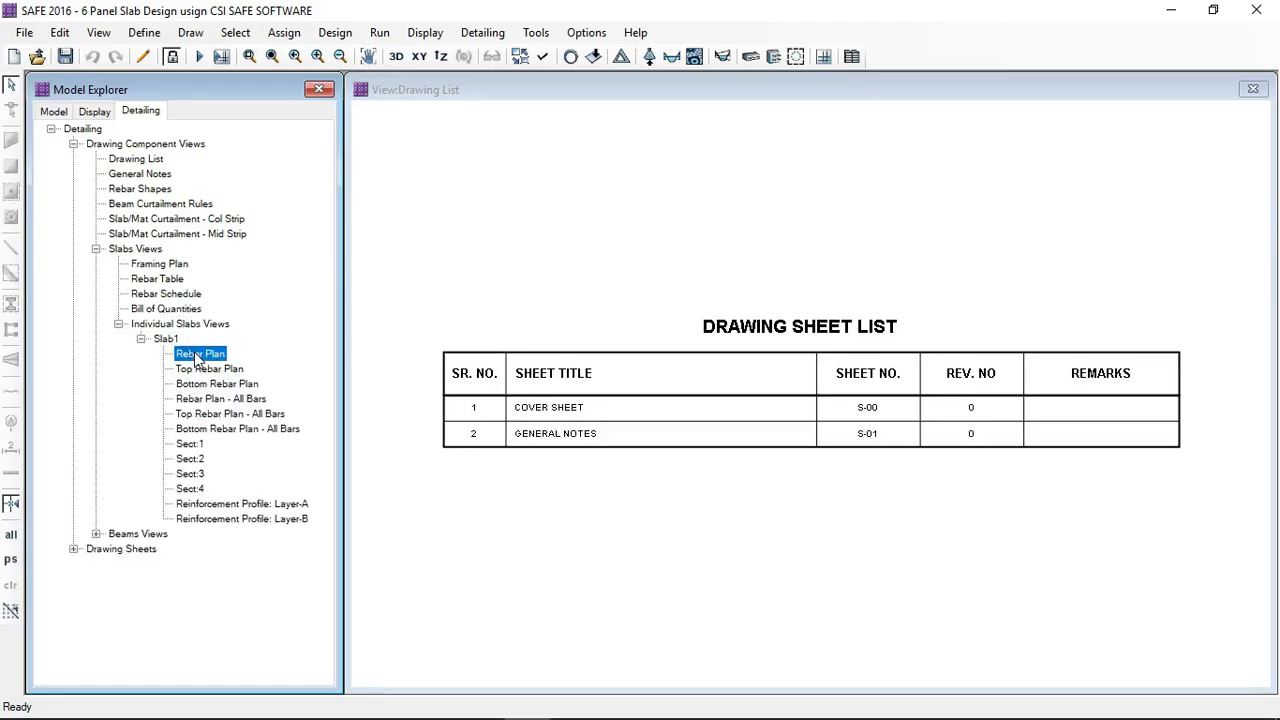
pyautogui.doubleClick(198, 357)
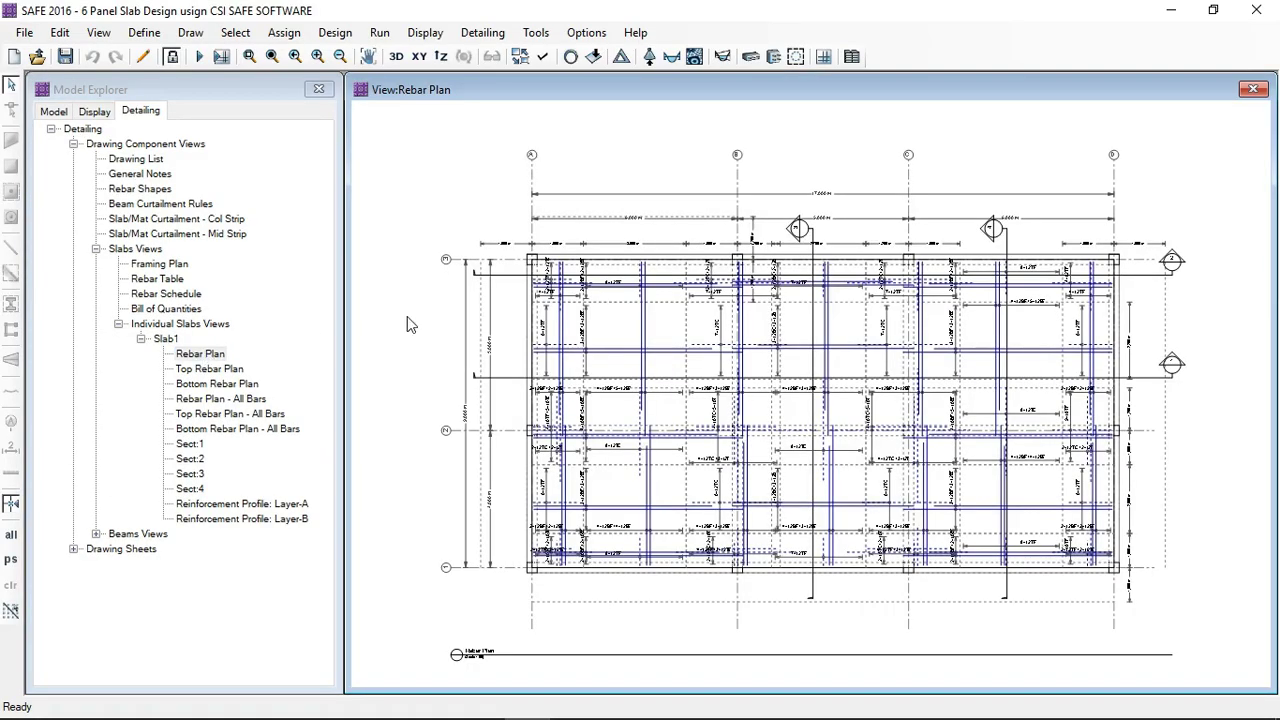
pyautogui.scroll(8, 545, 305)
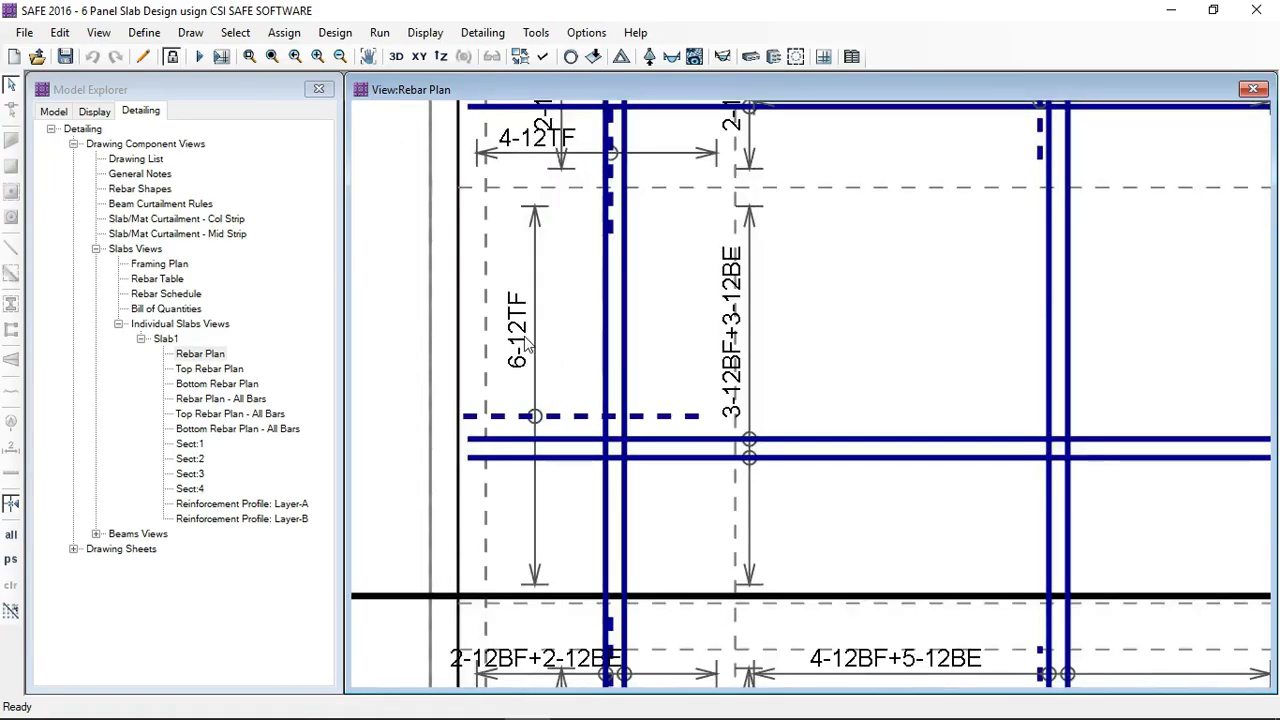
pyautogui.scroll(-2, 527, 340)
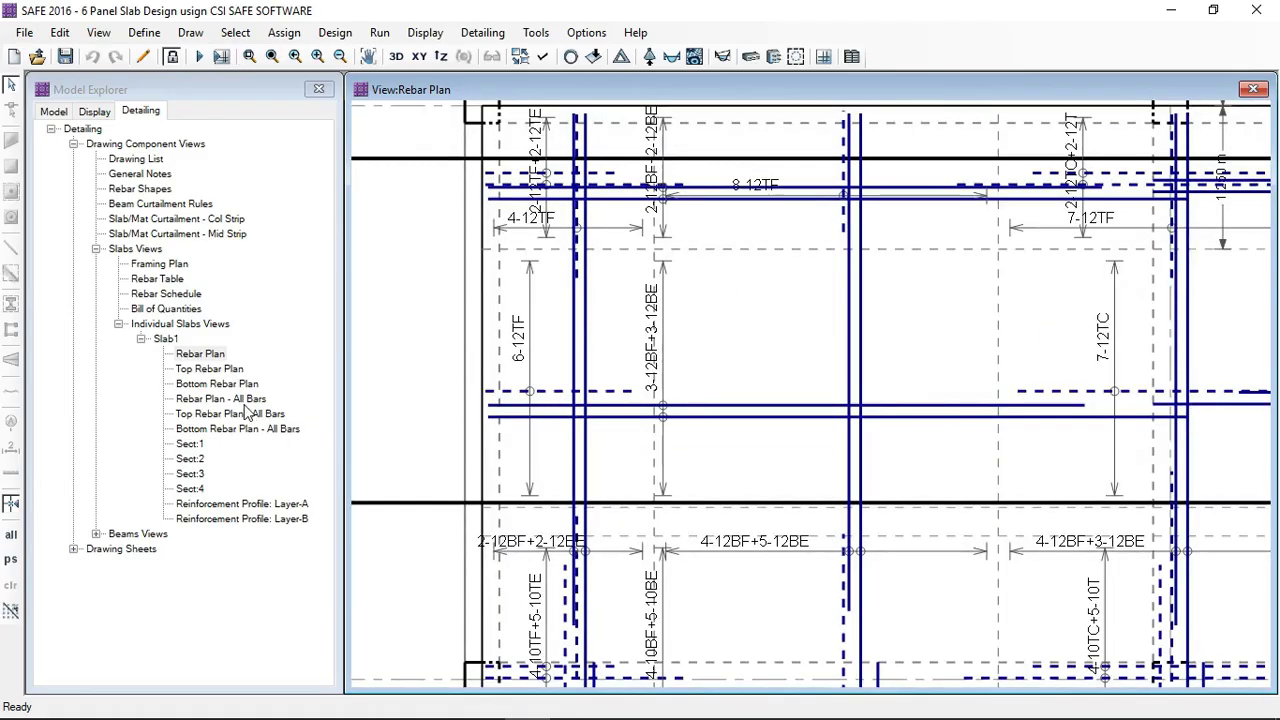
# - Display Slab1's Top Rebar Plan and examine the top bar callouts and strip widths near the corner at grids A and 3
pyautogui.doubleClick(210, 370)
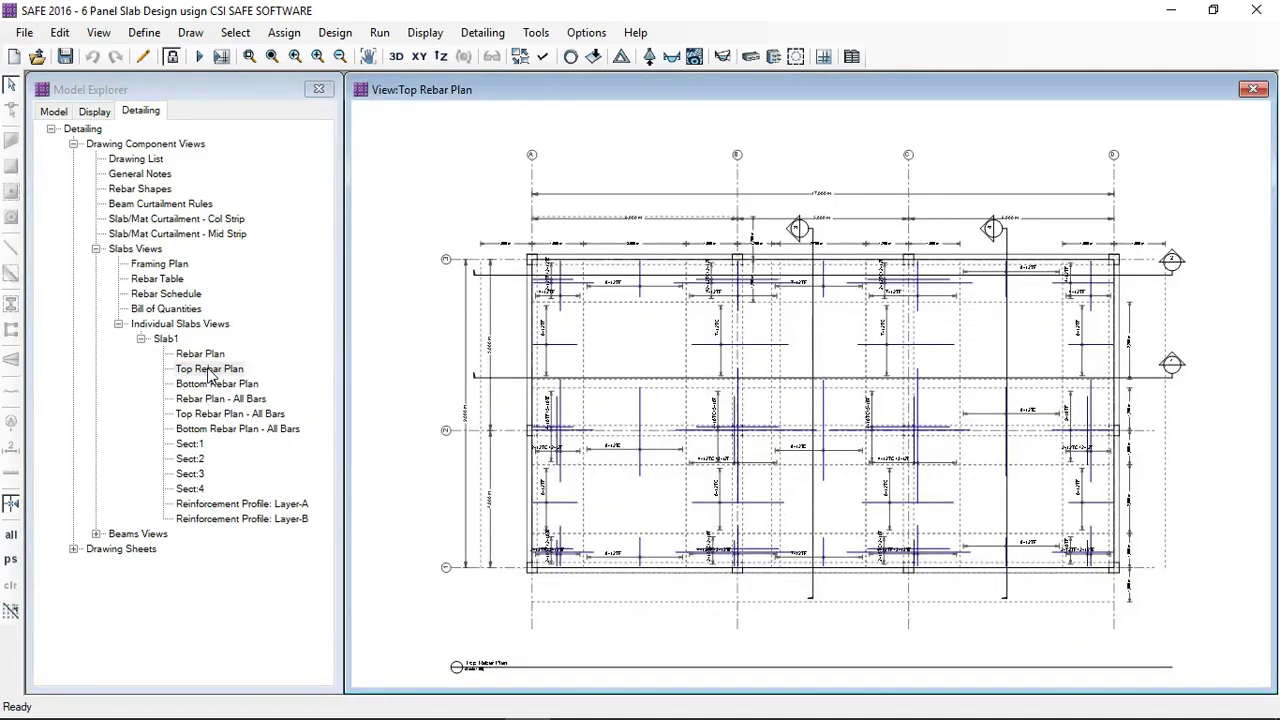
pyautogui.scroll(1, 514, 355)
pyautogui.scroll(3, 516, 355)
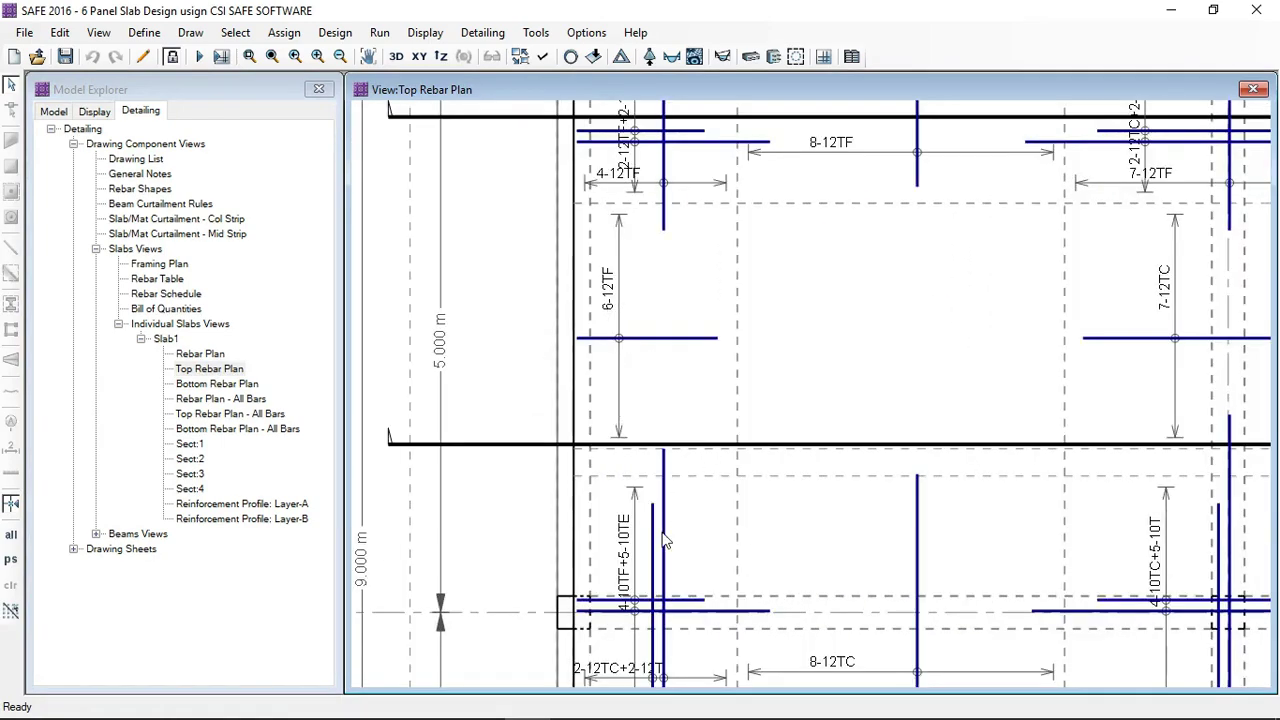
pyautogui.moveTo(702, 277); pyautogui.dragTo(683, 540, button='middle')
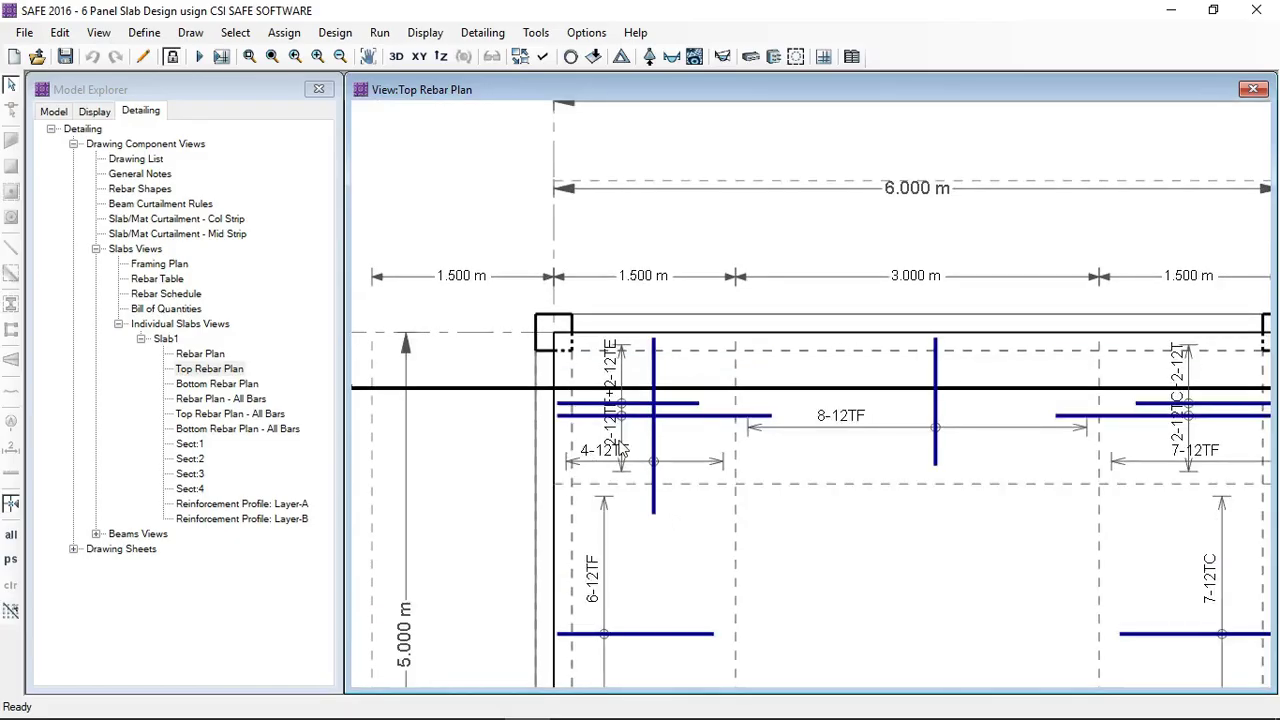
# - Examine the top bar callouts along grid 3 toward grid B, then display Slab1's Bottom Rebar Plan and inspect its bar callouts
pyautogui.moveTo(928, 464); pyautogui.dragTo(778, 469, button='middle')
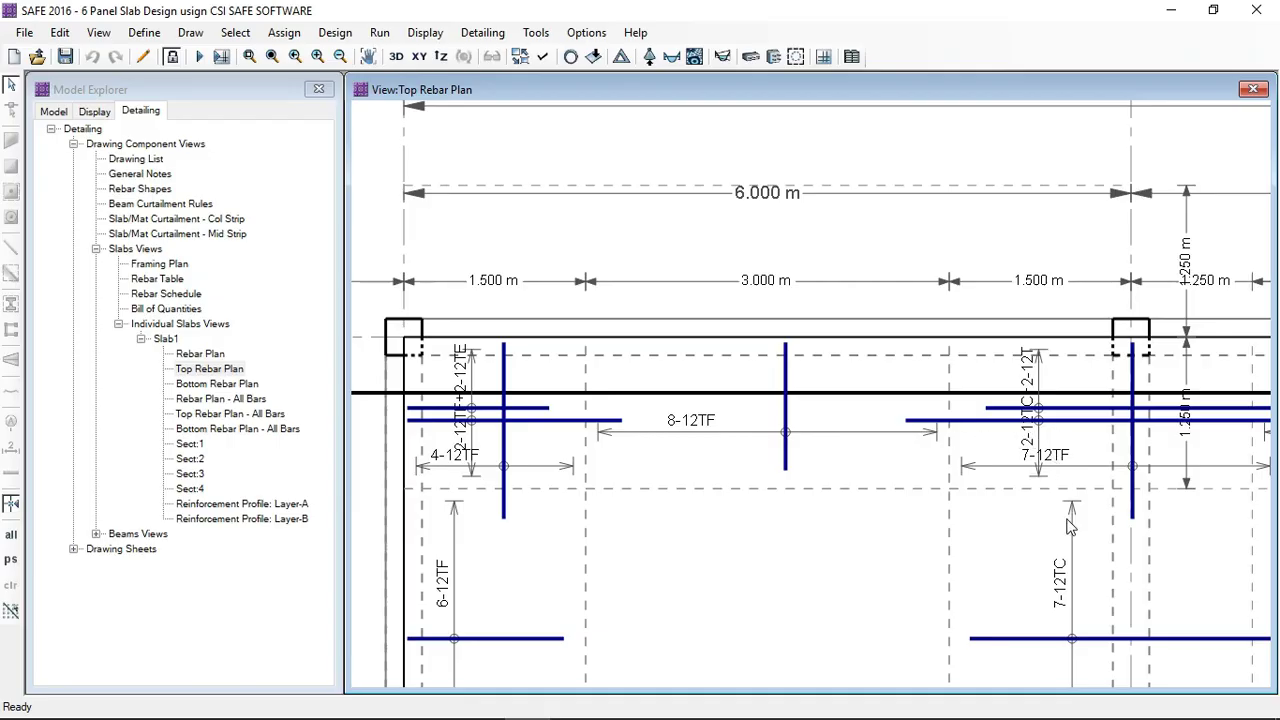
pyautogui.moveTo(1045, 535); pyautogui.dragTo(863, 549, button='middle')
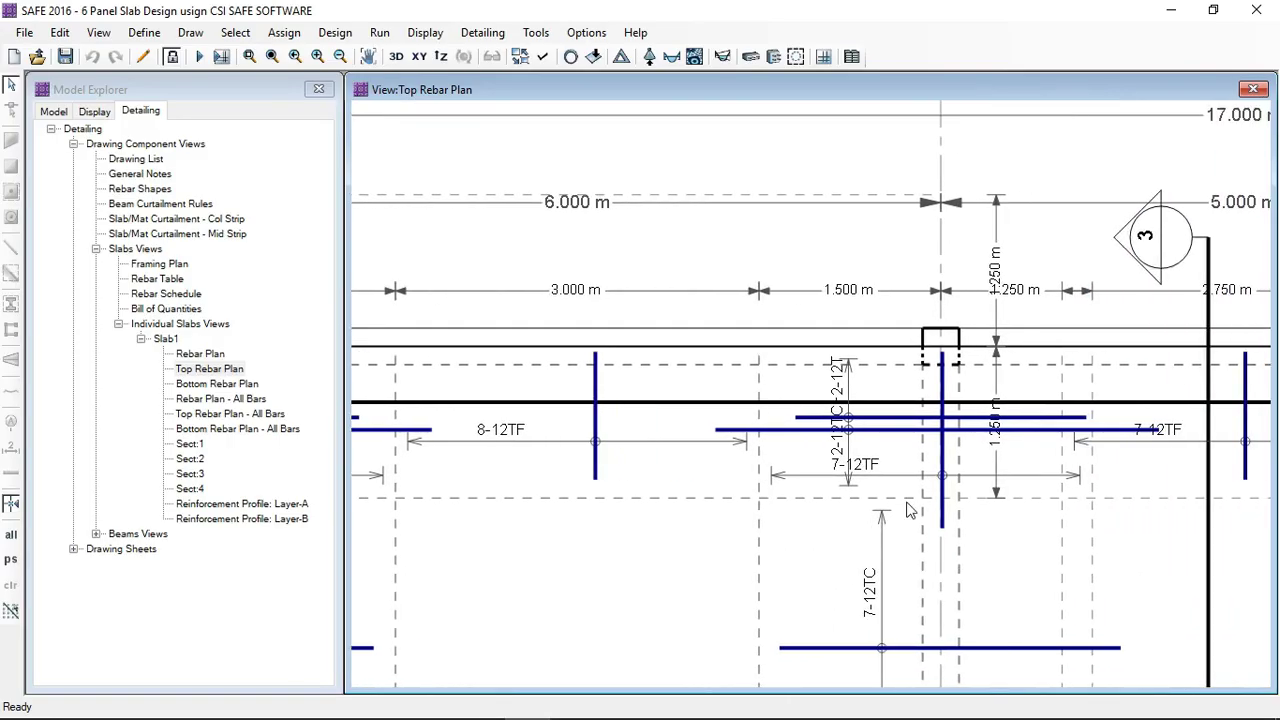
pyautogui.doubleClick(191, 385)
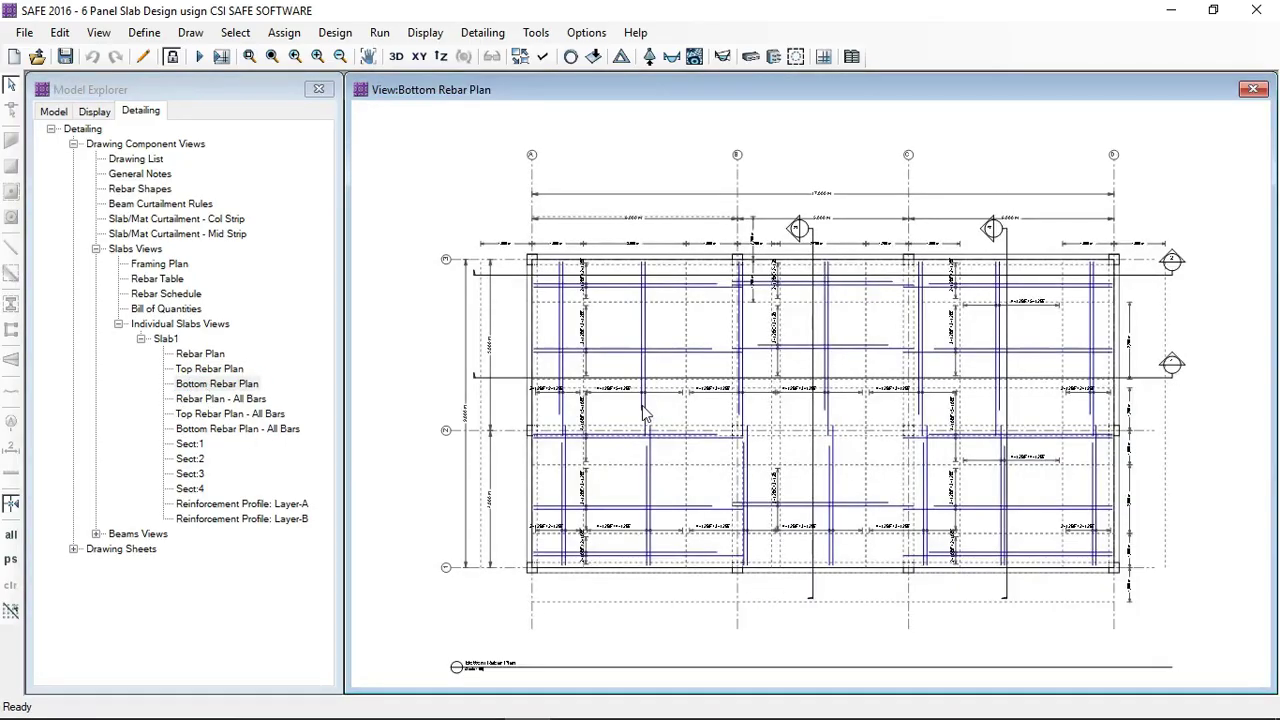
pyautogui.scroll(5, 648, 384)
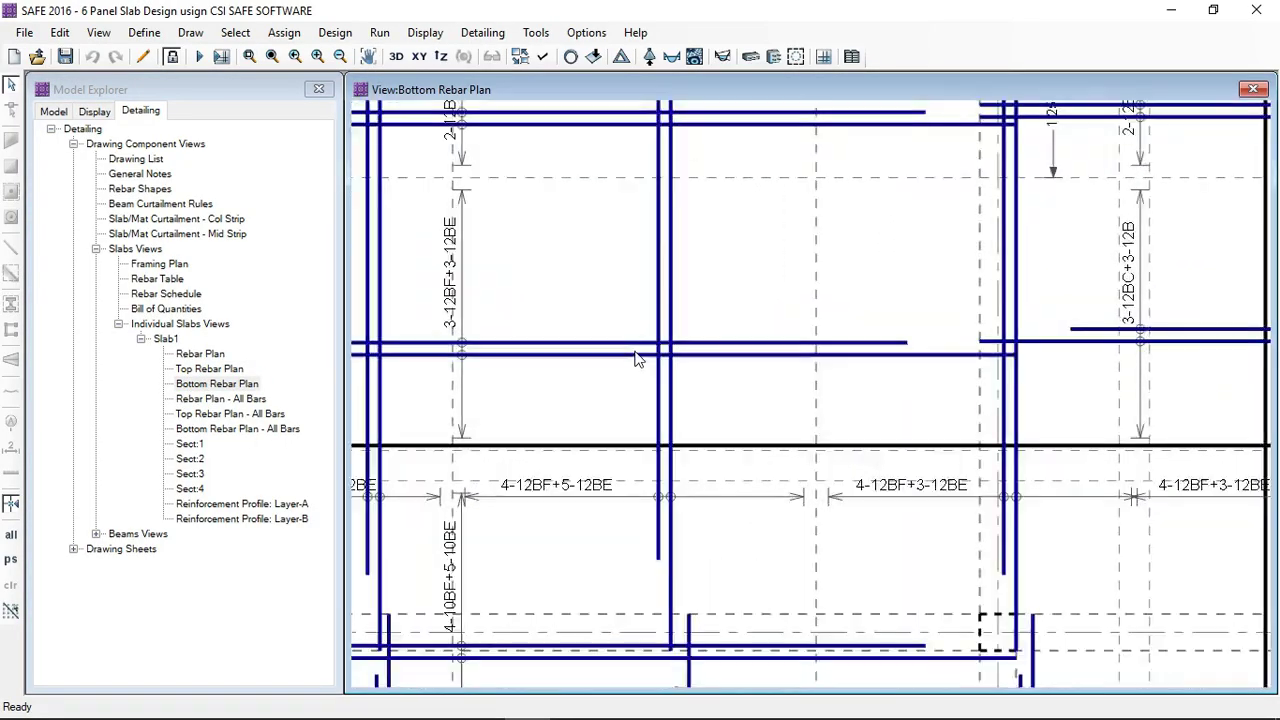
pyautogui.moveTo(577, 372); pyautogui.dragTo(746, 386, button='middle')
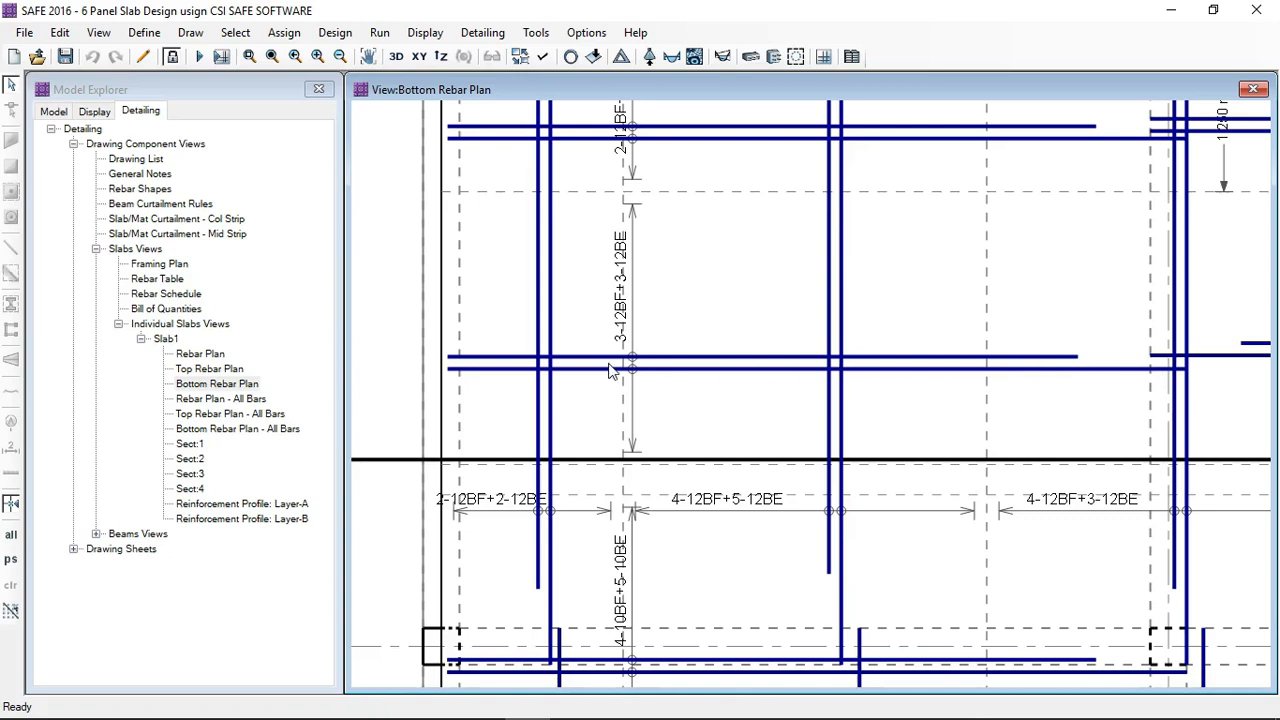
# - Review Slab1's all-bars drawings: Rebar Plan - All Bars, Top Rebar Plan - All Bars, and Bottom Rebar Plan - All Bars
pyautogui.click(198, 400)
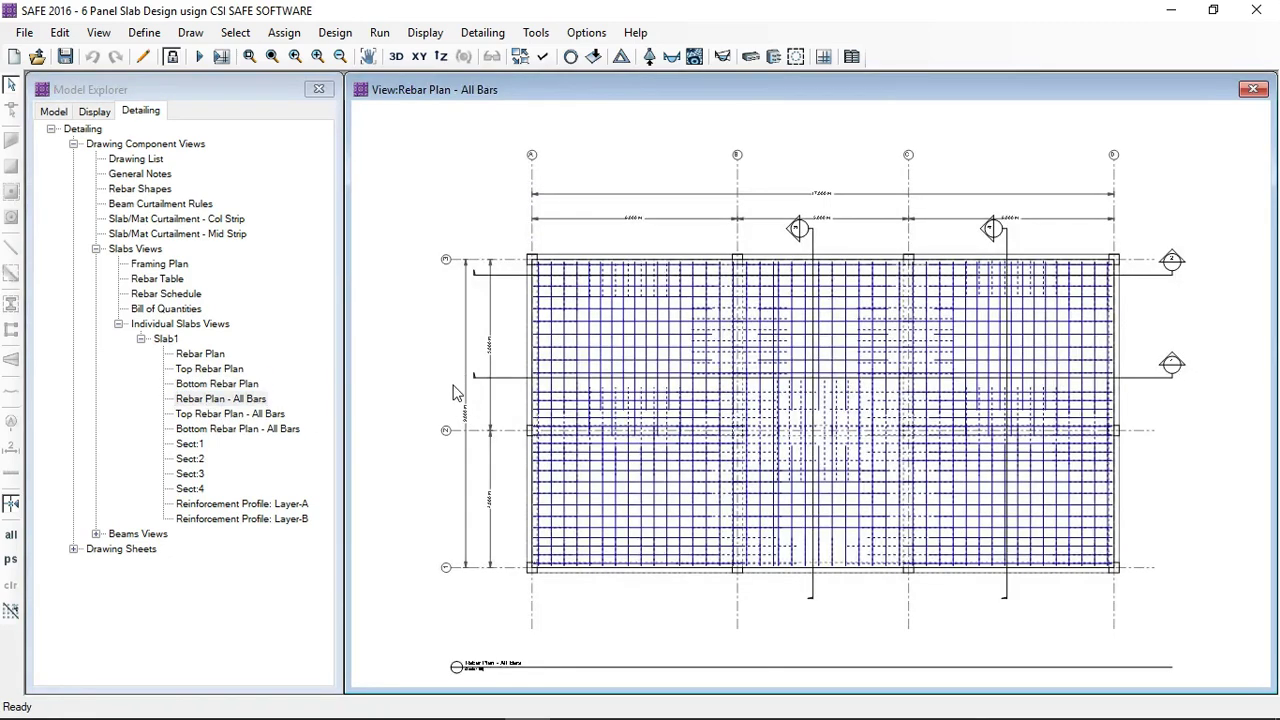
pyautogui.scroll(3, 783, 370)
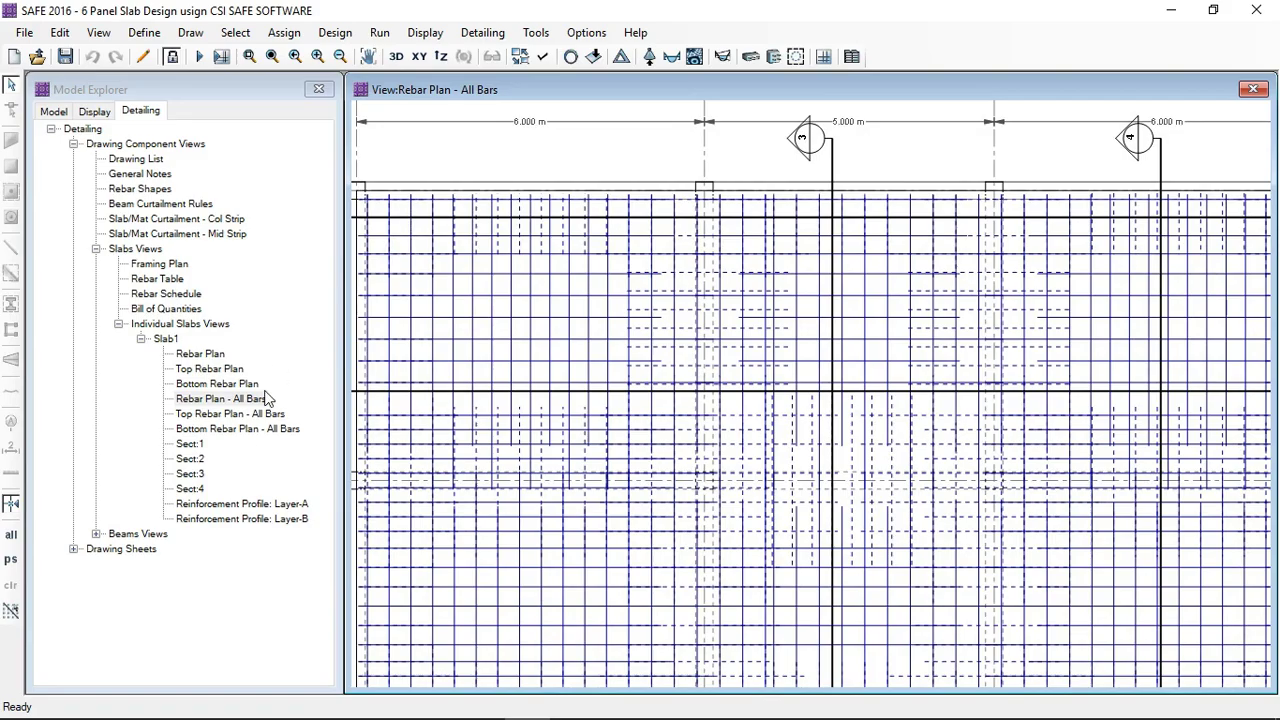
pyautogui.doubleClick(212, 414)
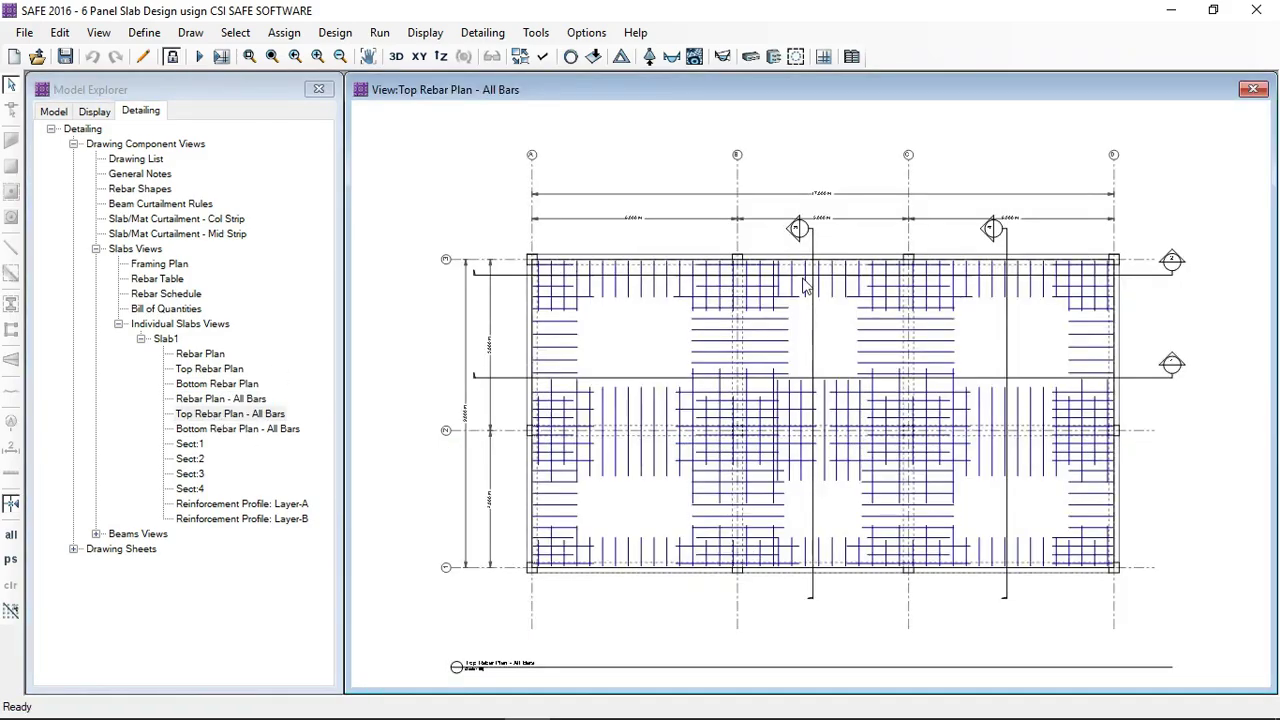
pyautogui.doubleClick(266, 435)
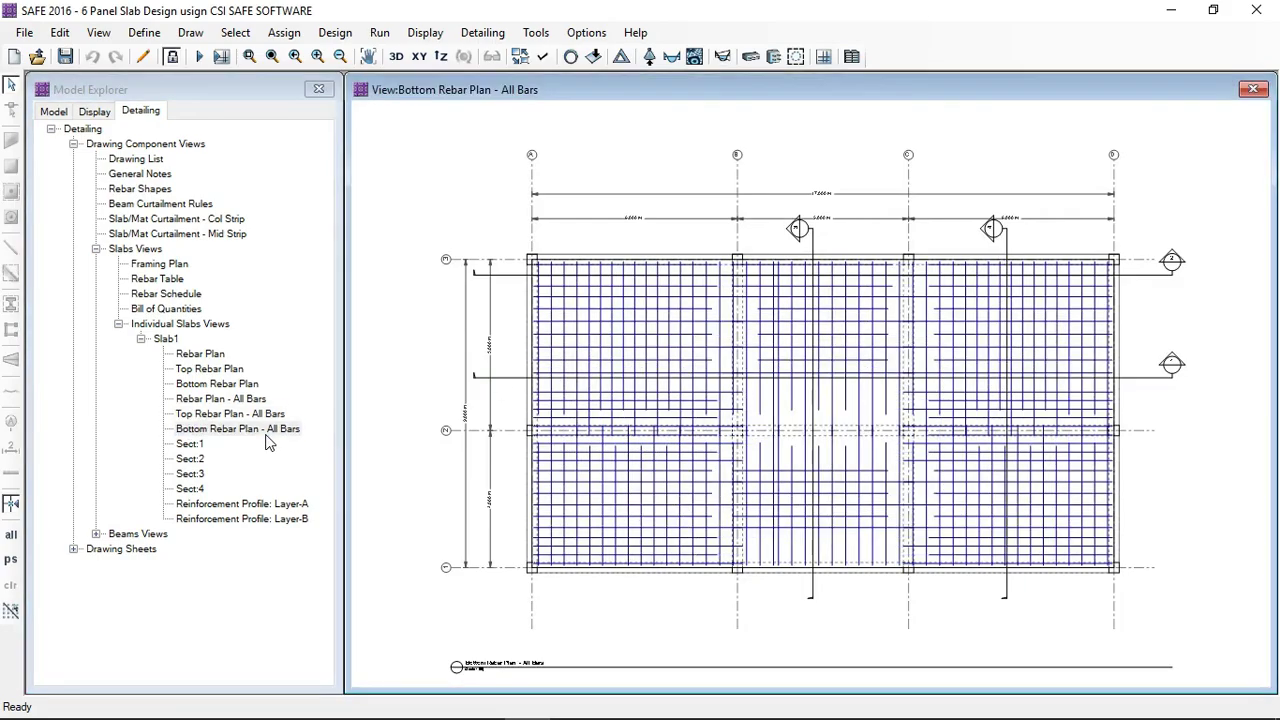
# - Display Slab1's Sect:1 and examine its bars at the edge and interior supports, and view Sect:3
pyautogui.doubleClick(190, 444)
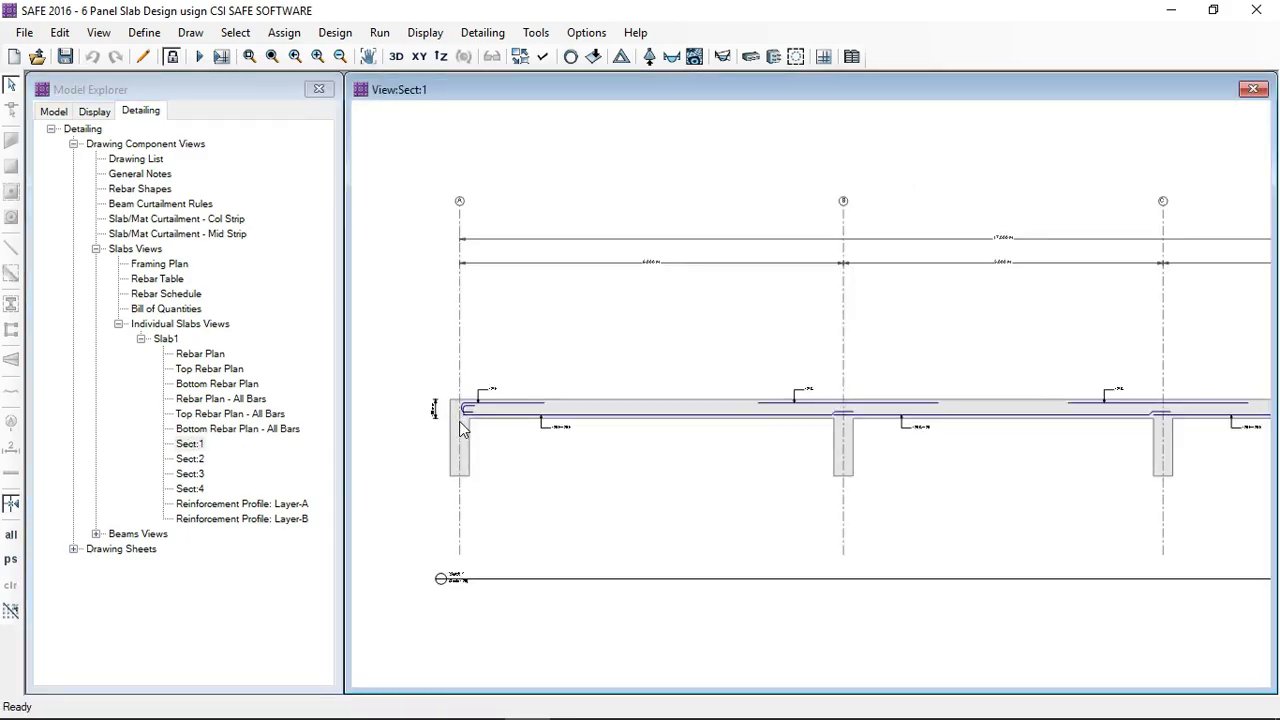
pyautogui.scroll(4, 459, 421)
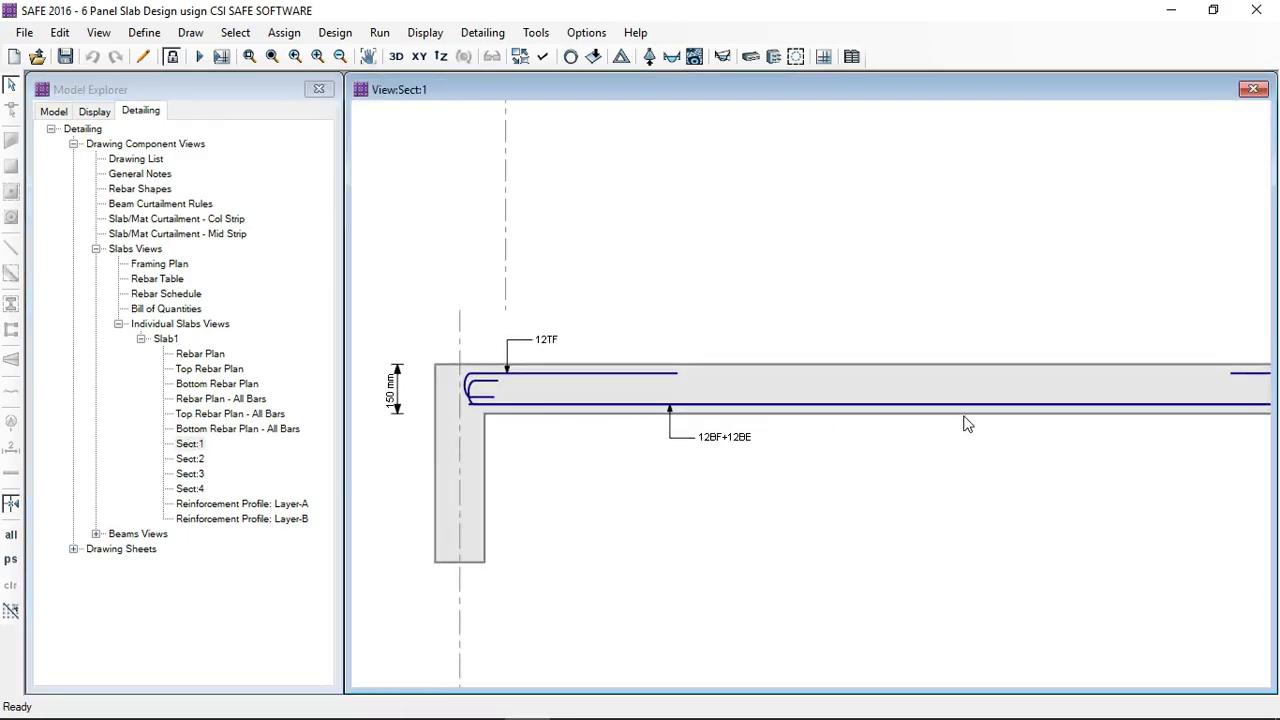
pyautogui.scroll(-3, 1000, 421)
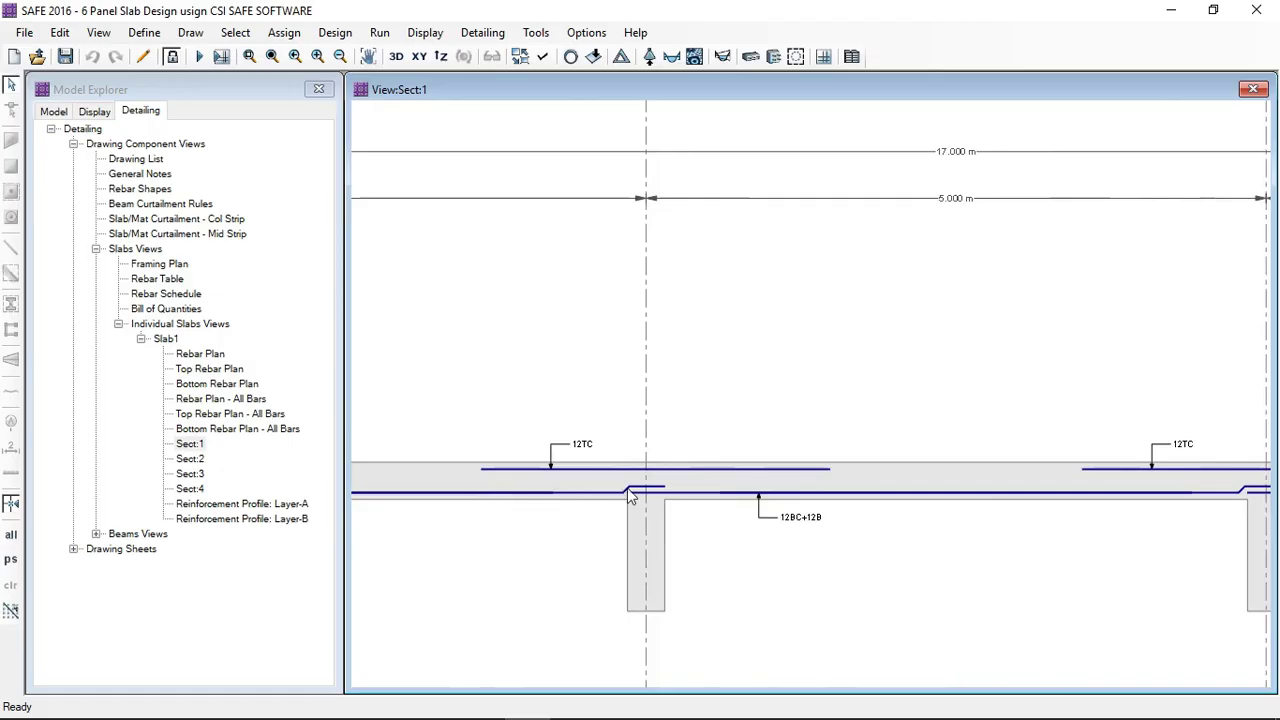
pyautogui.click(212, 507)
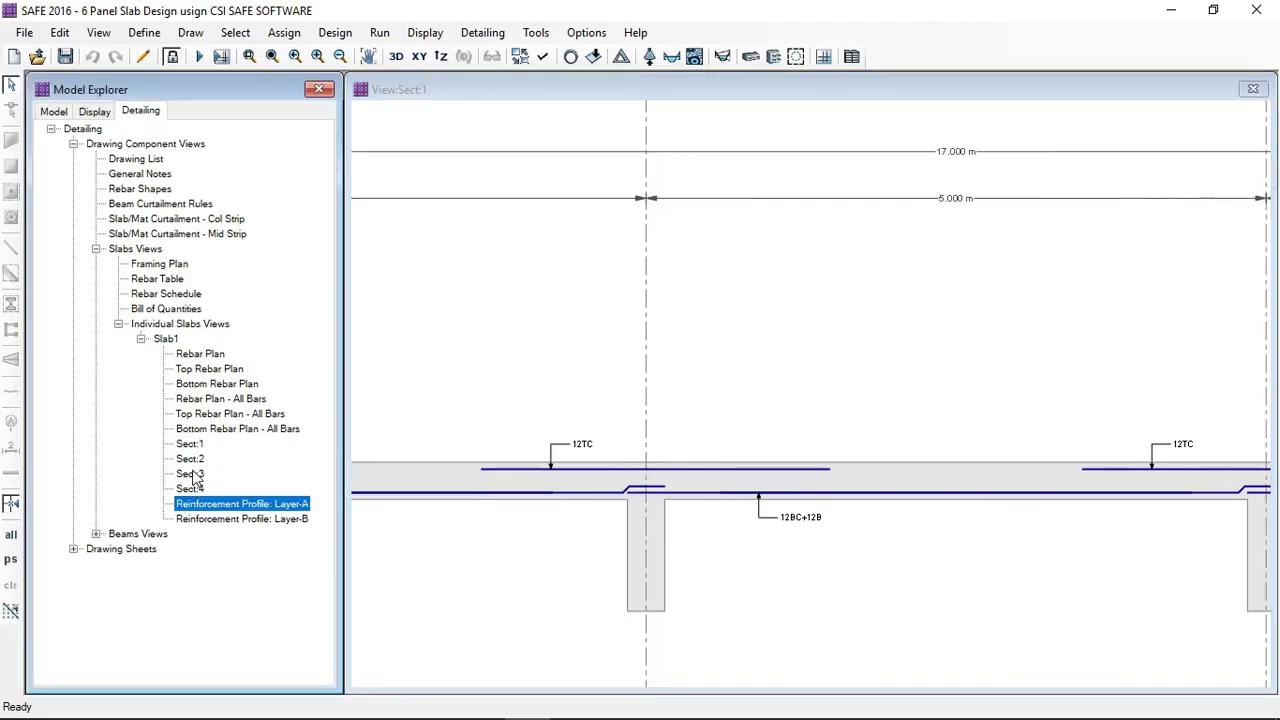
pyautogui.doubleClick(191, 474)
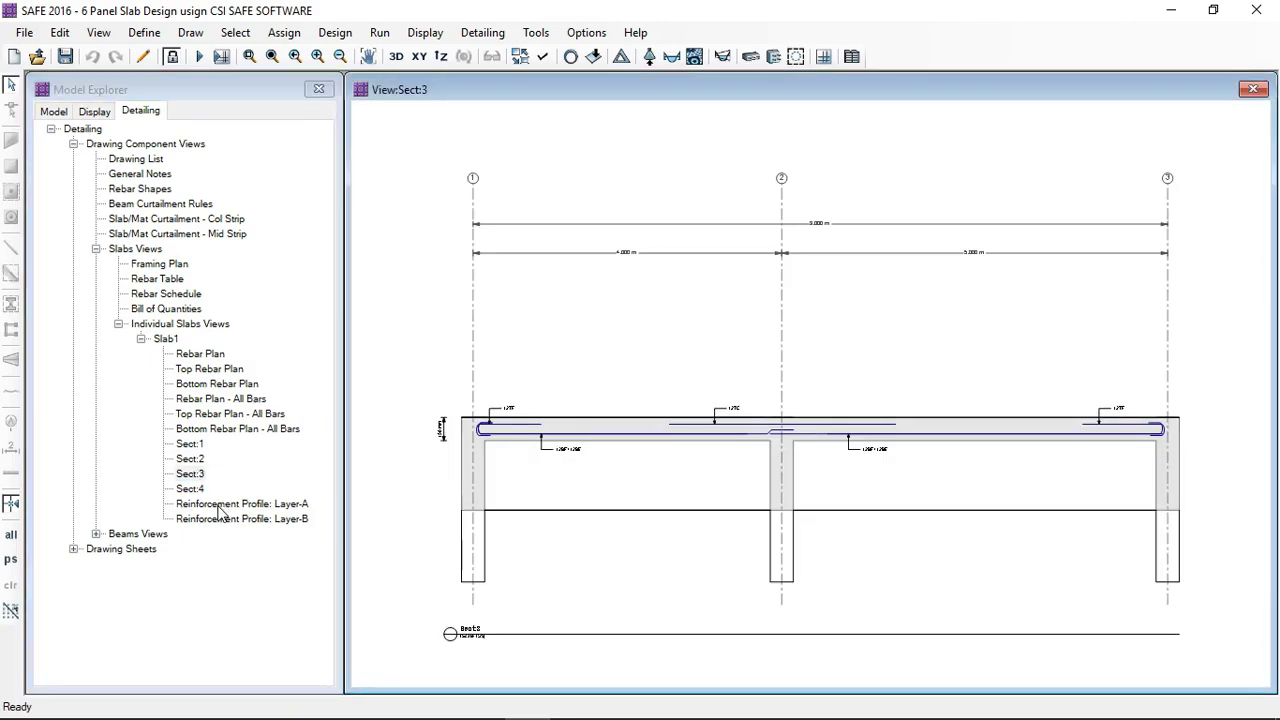
# - Display Slab1's Reinforcement Profile: Layer-A and compare provided with required reinforcement along the strips between grids 3 and 1
pyautogui.doubleClick(218, 505)
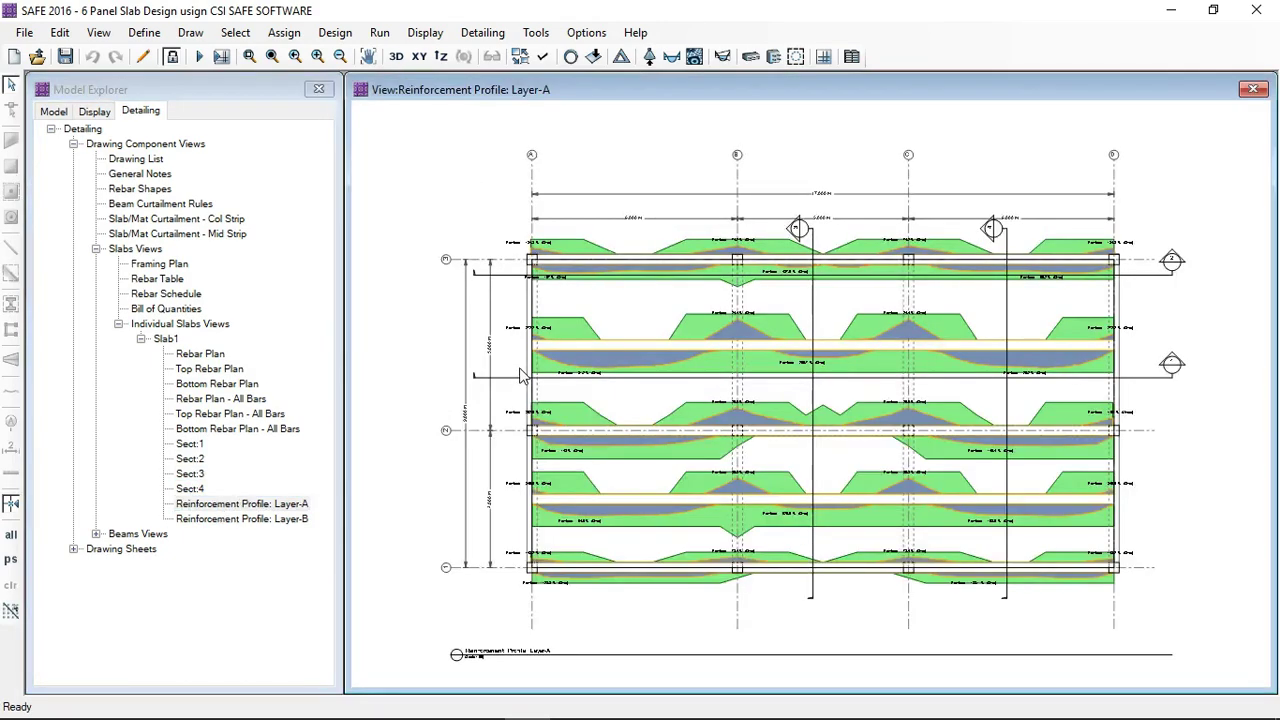
pyautogui.scroll(5, 603, 314)
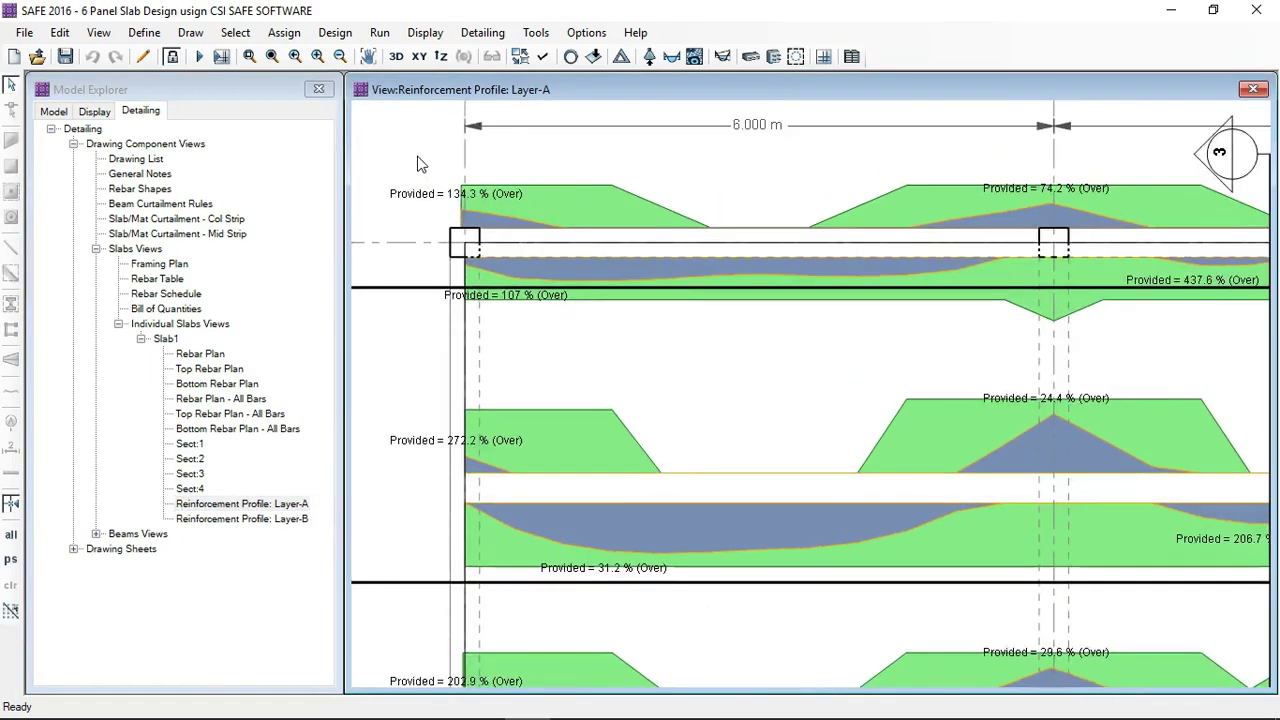
pyautogui.scroll(3, 420, 164)
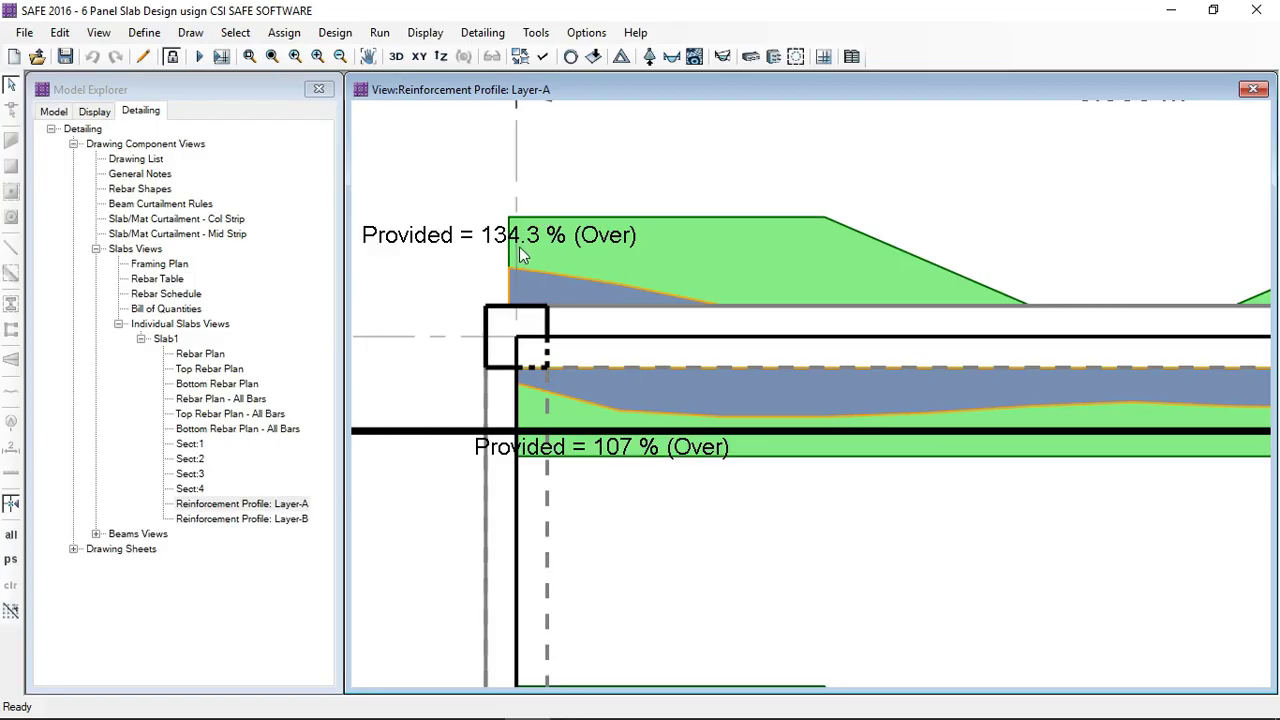
pyautogui.scroll(-2, 558, 282)
pyautogui.scroll(3, 586, 391)
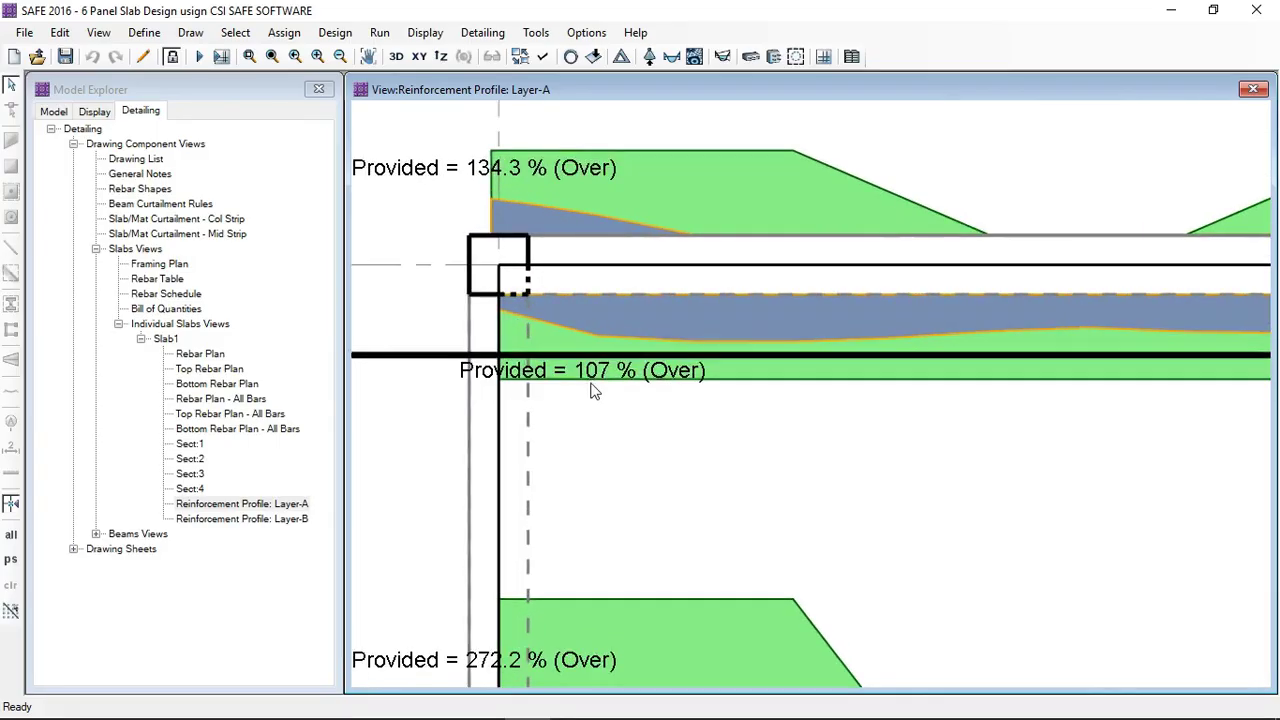
pyautogui.scroll(-3, 687, 473)
pyautogui.moveTo(686, 523); pyautogui.dragTo(497, 449, button='middle')
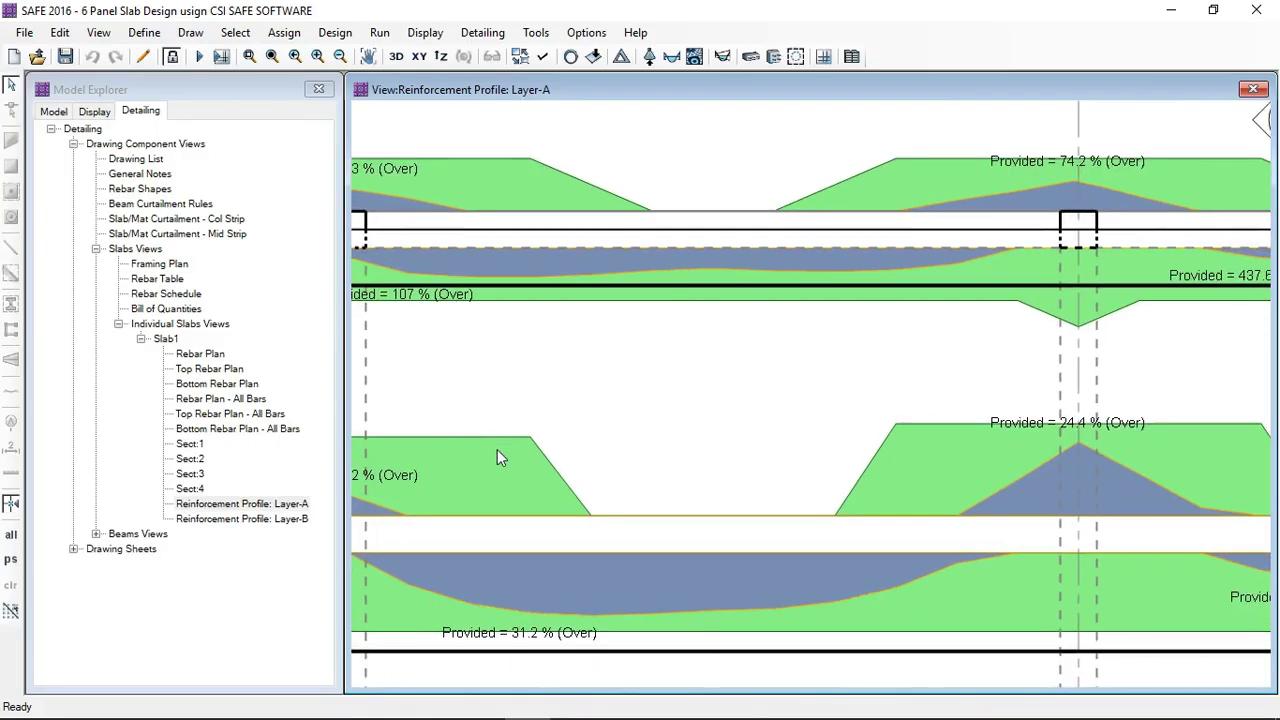
pyautogui.moveTo(463, 494); pyautogui.dragTo(662, 410, button='middle')
pyautogui.moveTo(669, 466); pyautogui.dragTo(589, 369, button='middle')
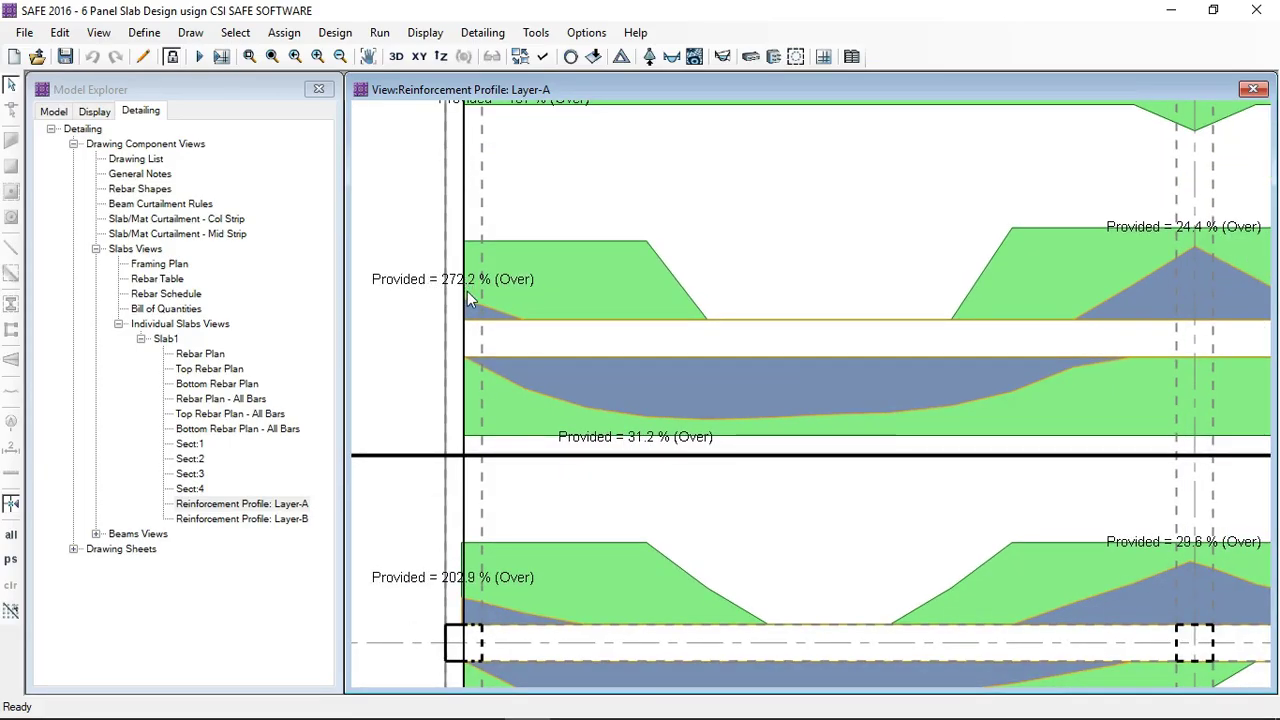
pyautogui.scroll(-4, 491, 212)
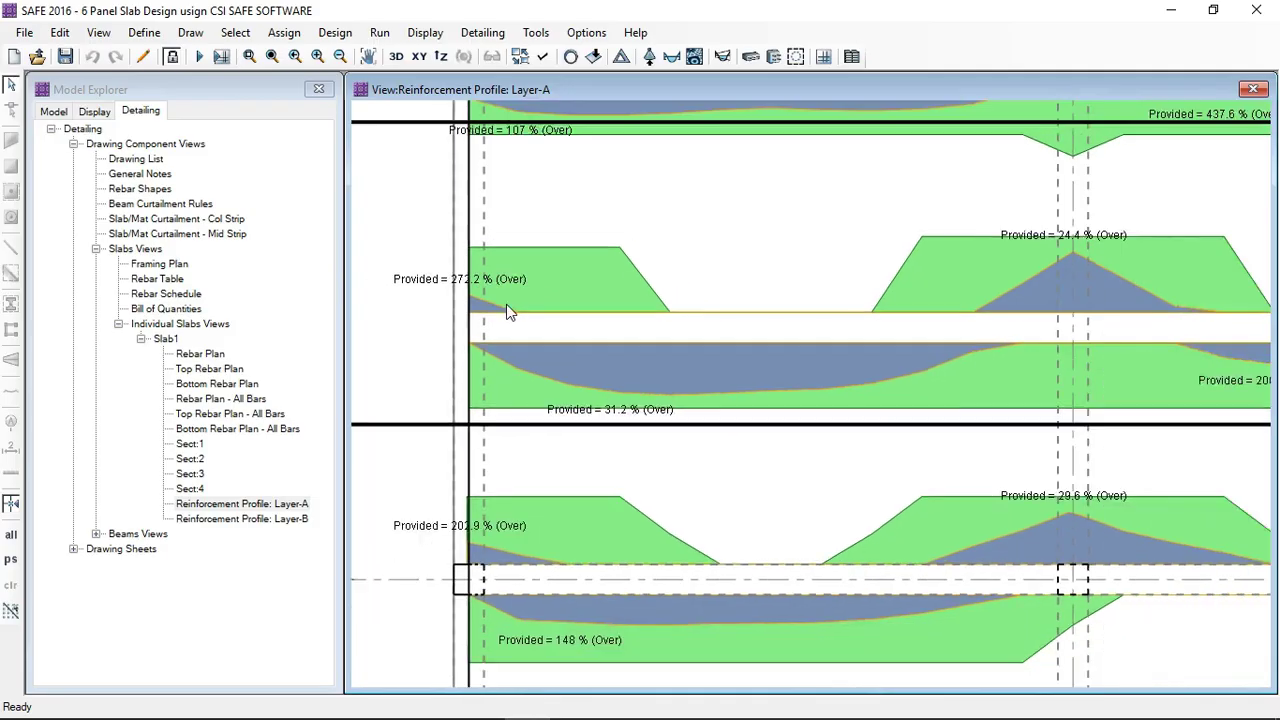
pyautogui.scroll(-4, 495, 344)
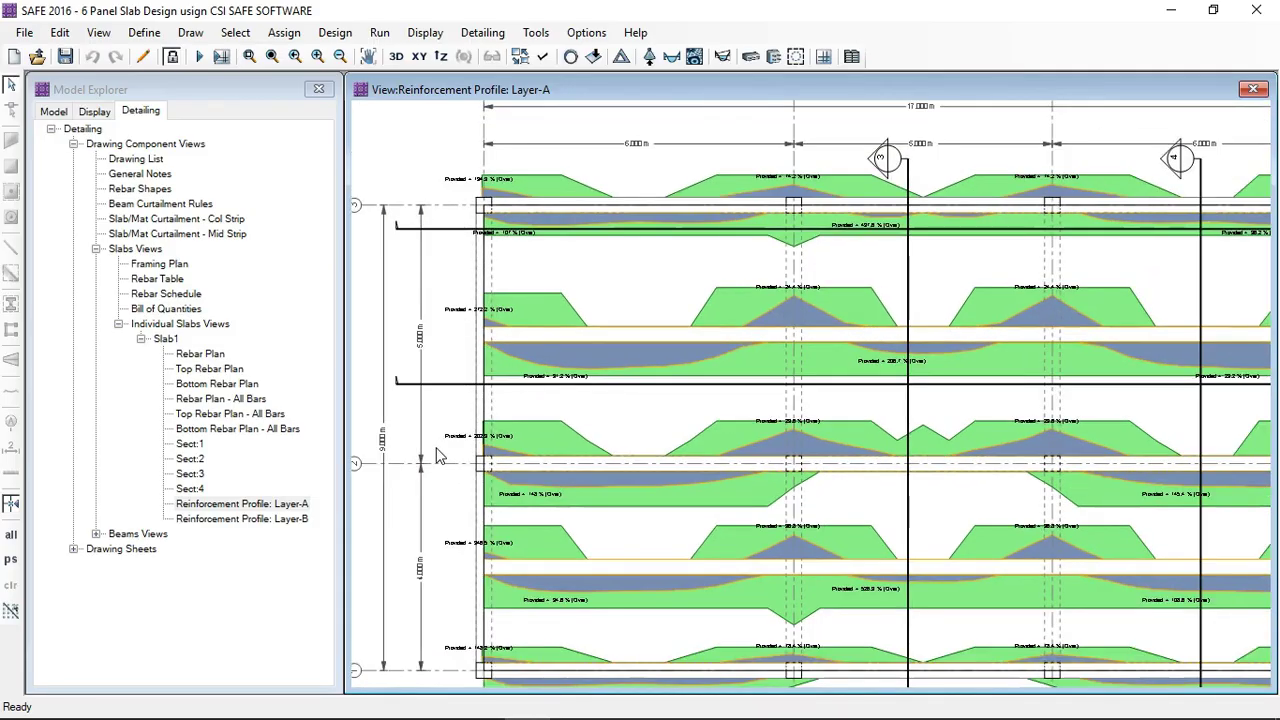
pyautogui.scroll(2, 488, 344)
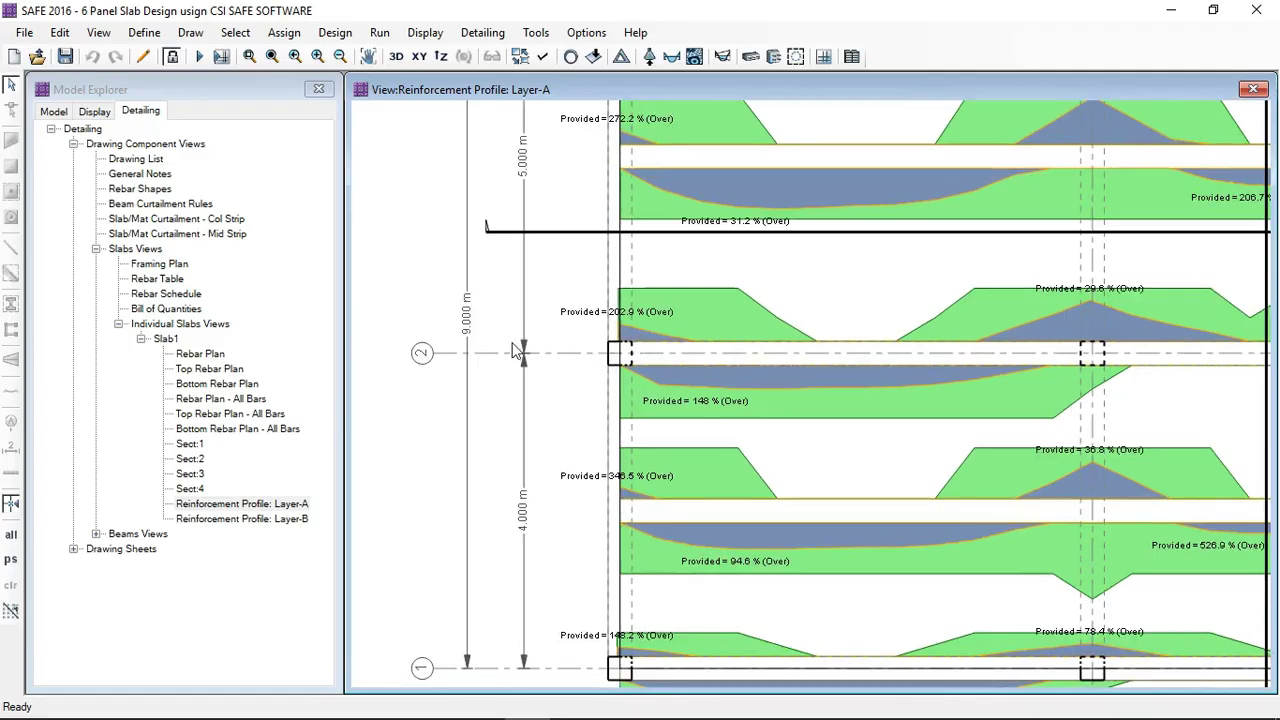
# - Display Slab1's Reinforcement Profile: Layer-B and examine the over-provided percentages of the strips around grid 2
pyautogui.doubleClick(240, 519)
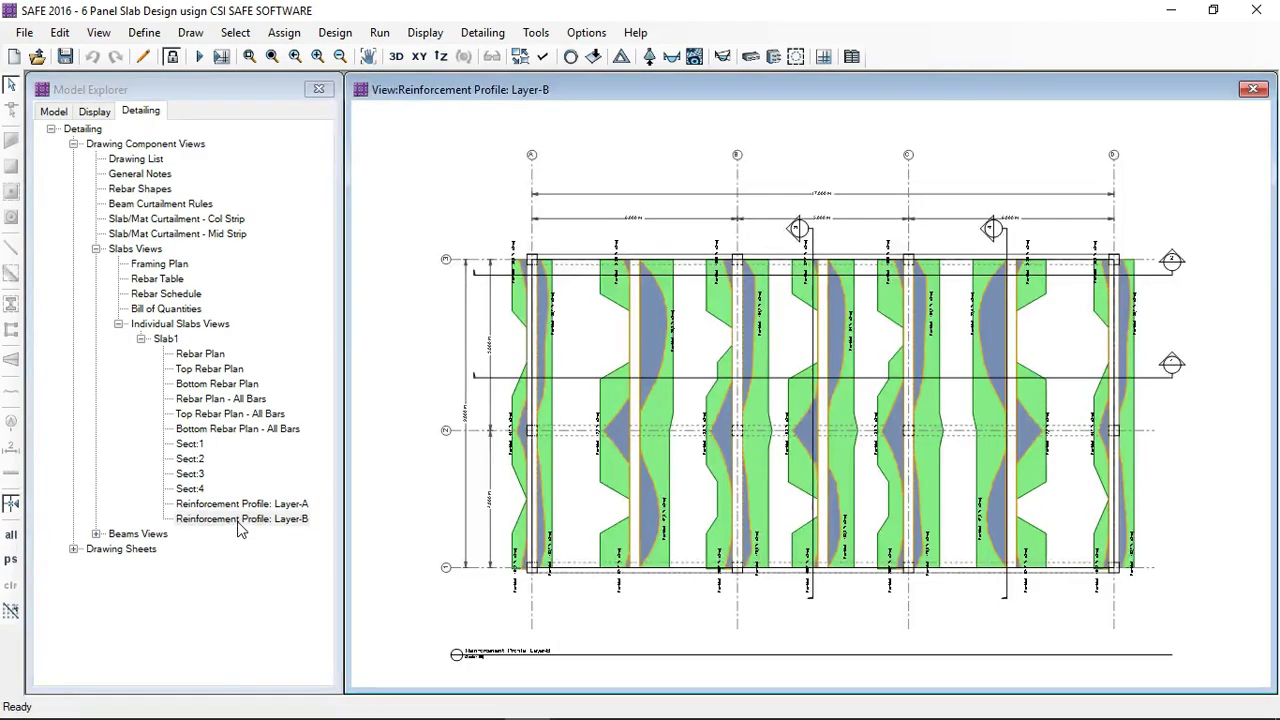
pyautogui.scroll(6, 580, 434)
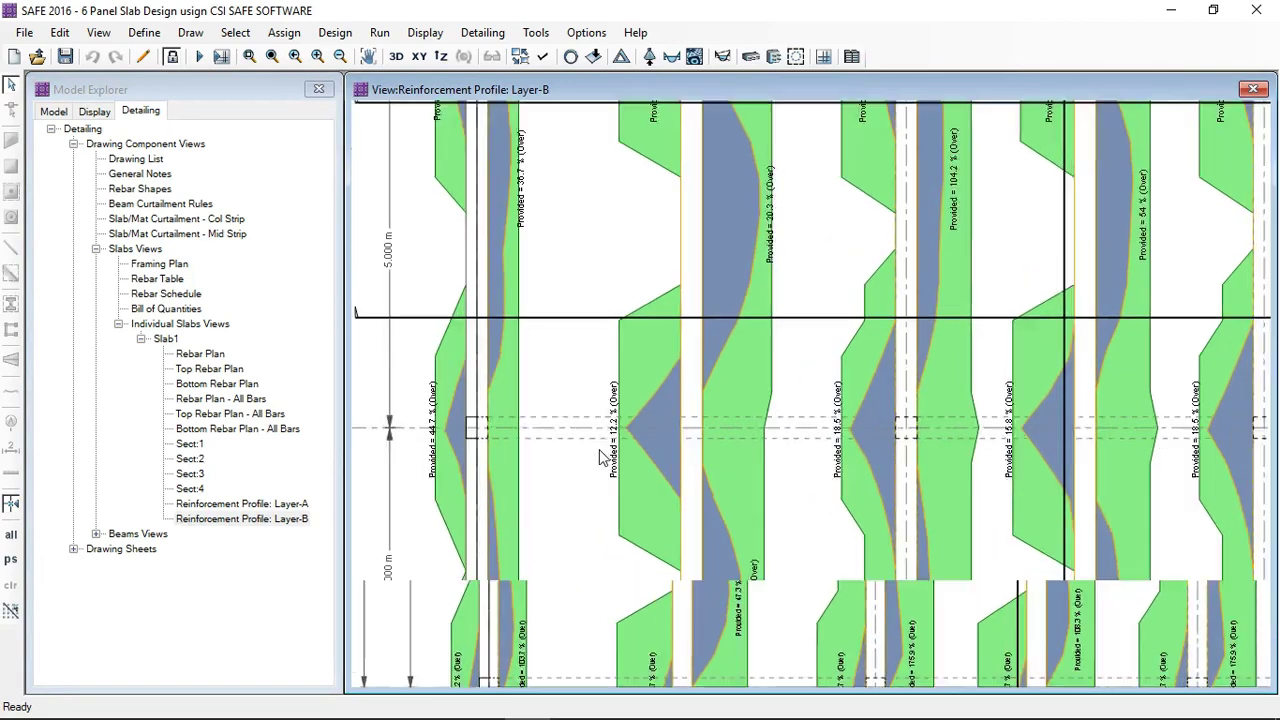
pyautogui.scroll(-2, 632, 424)
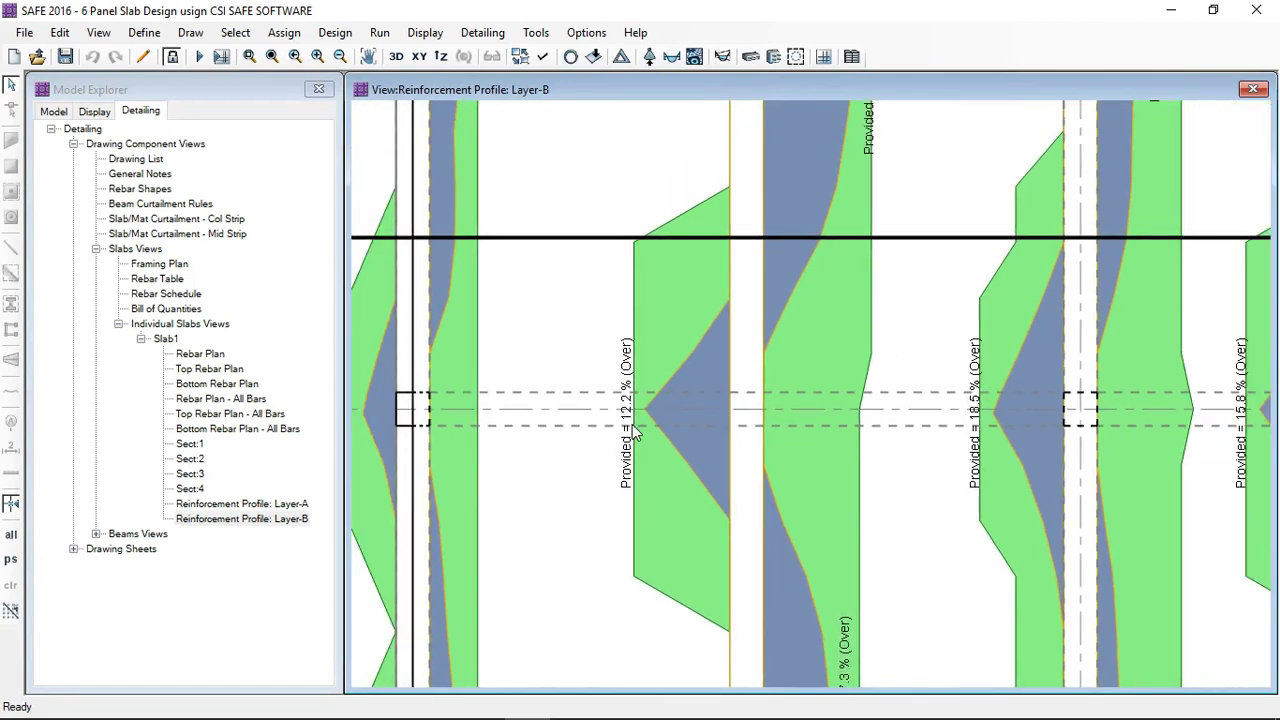
pyautogui.scroll(-1, 691, 402)
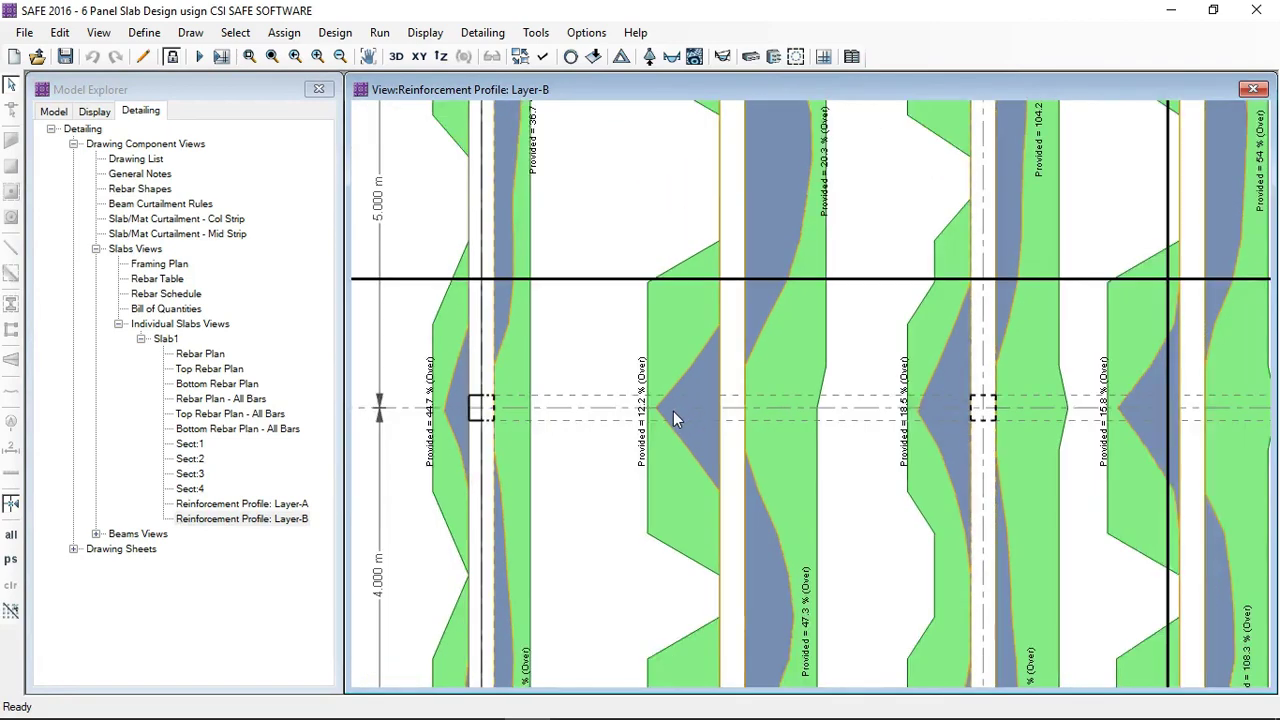
pyautogui.scroll(2, 840, 190)
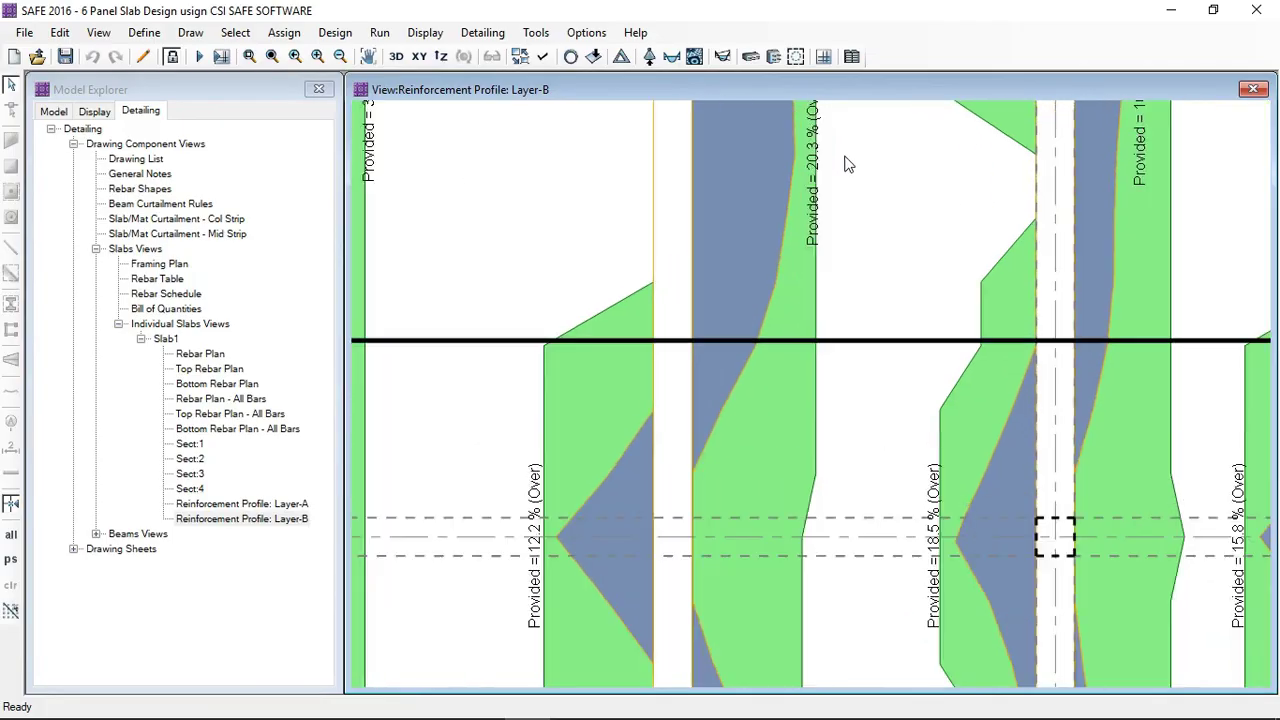
pyautogui.scroll(-3, 423, 429)
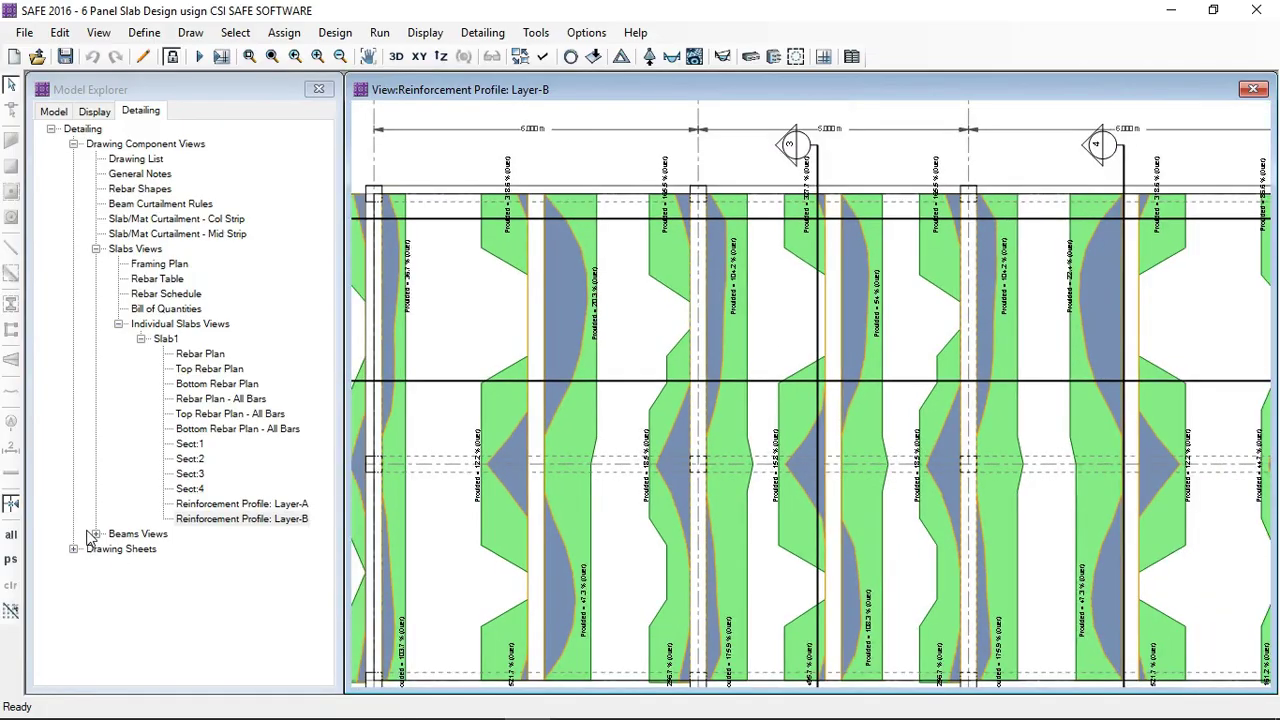
# - Find beam CB1 among the individual beam views, display its elevation, and examine the bar and stirrup callouts around grid B
pyautogui.click(94, 535)
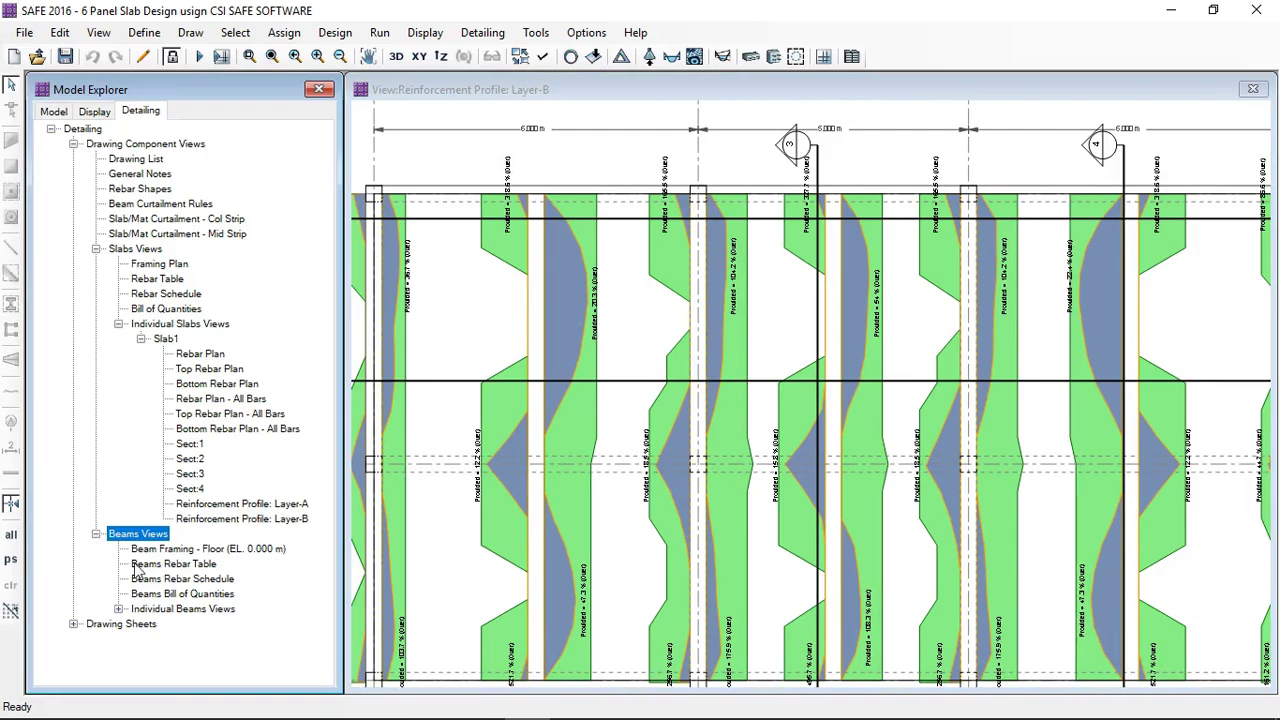
pyautogui.click(118, 609)
pyautogui.click(140, 623)
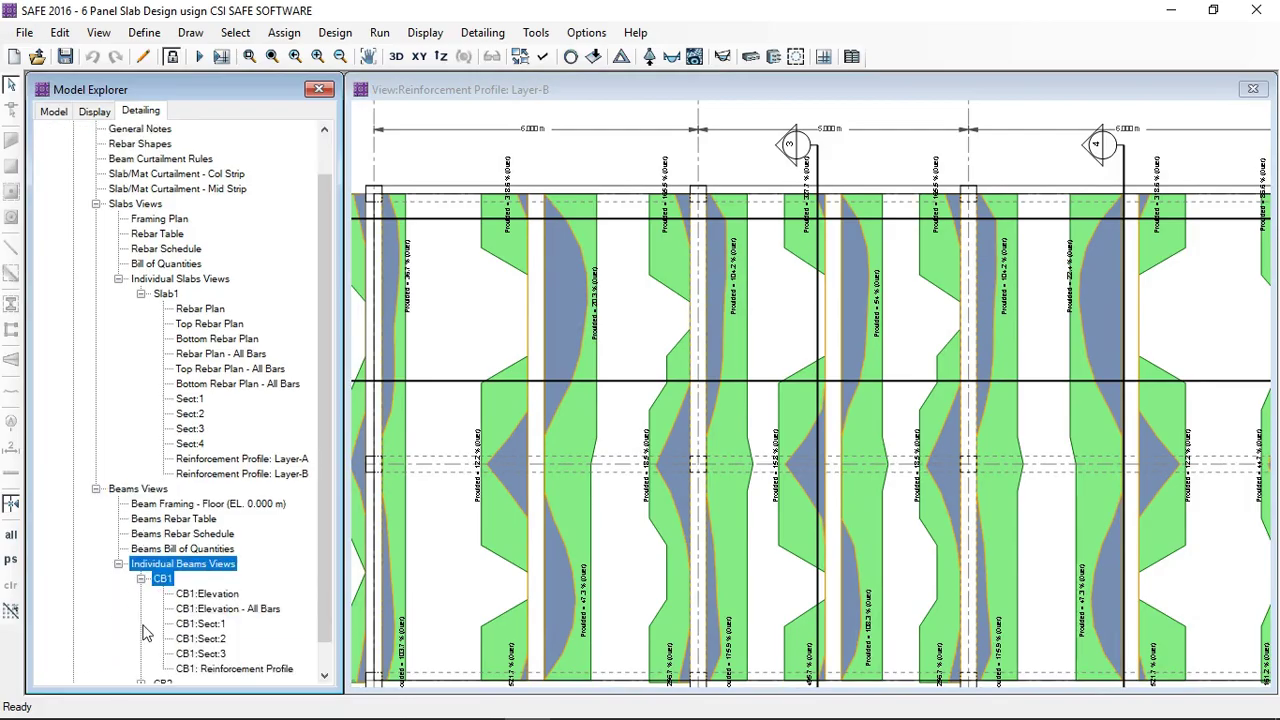
pyautogui.click(210, 596)
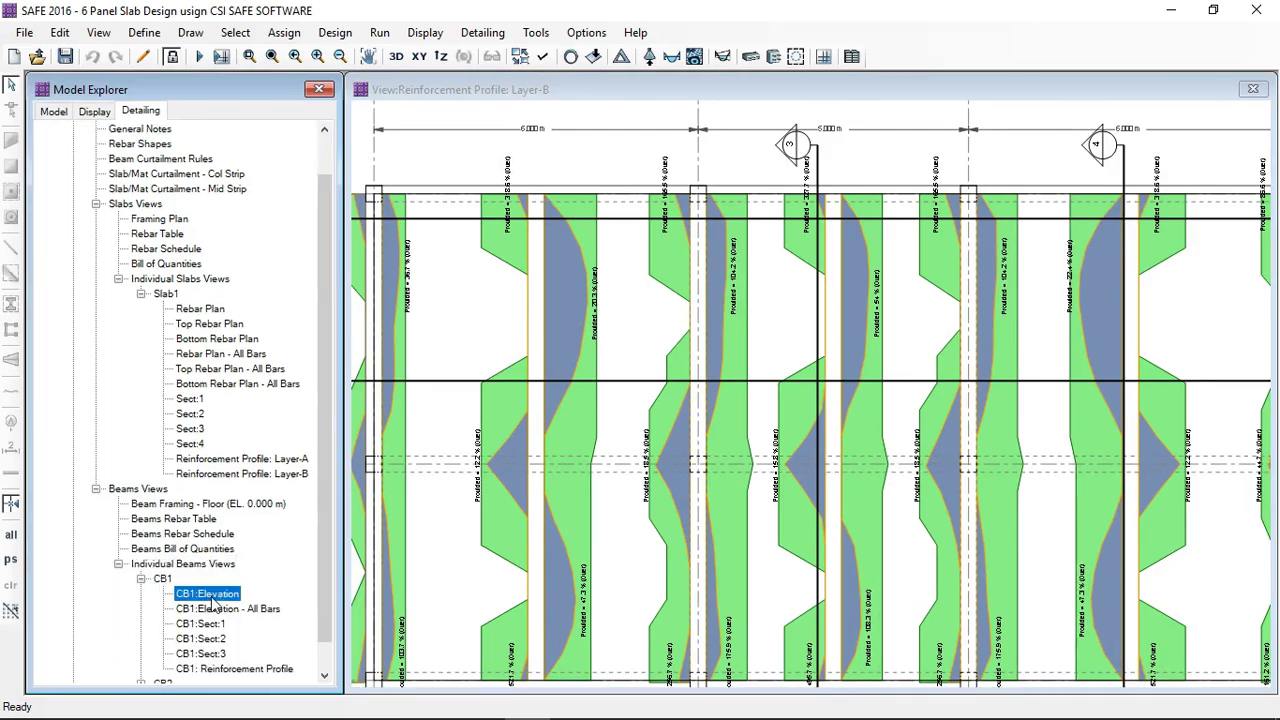
pyautogui.doubleClick(210, 596)
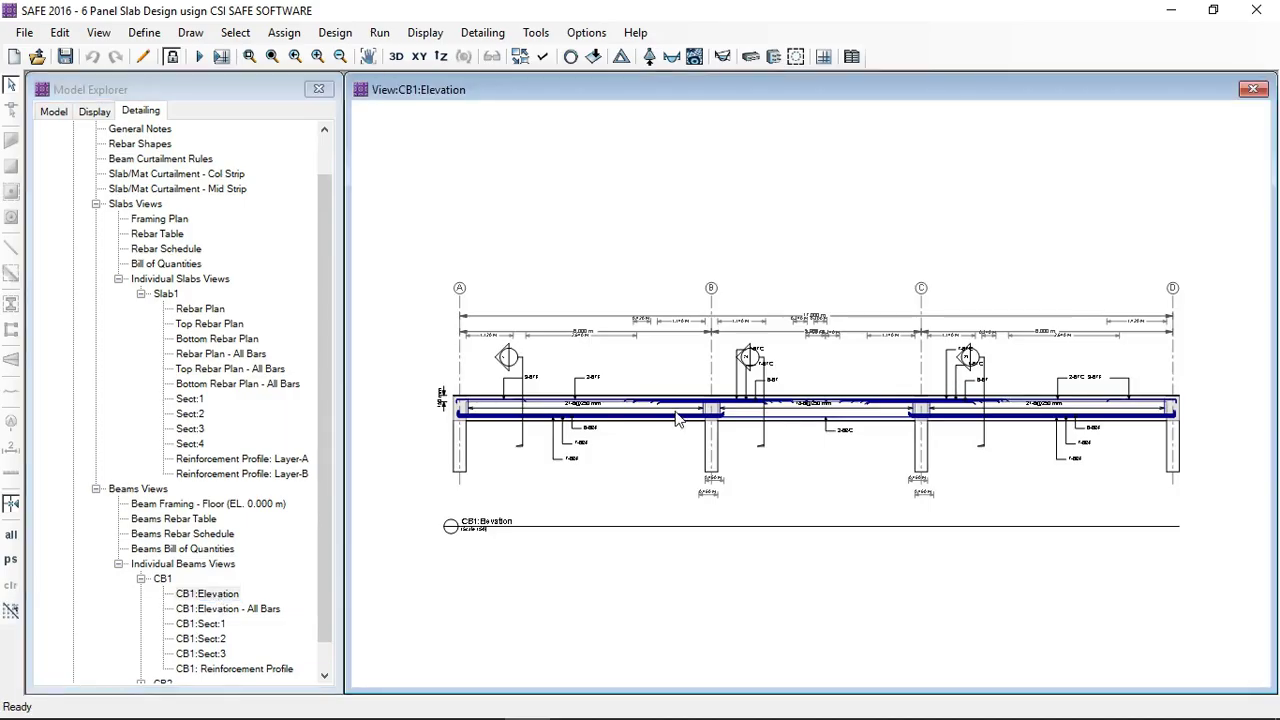
pyautogui.scroll(3, 836, 360)
pyautogui.scroll(5, 836, 360)
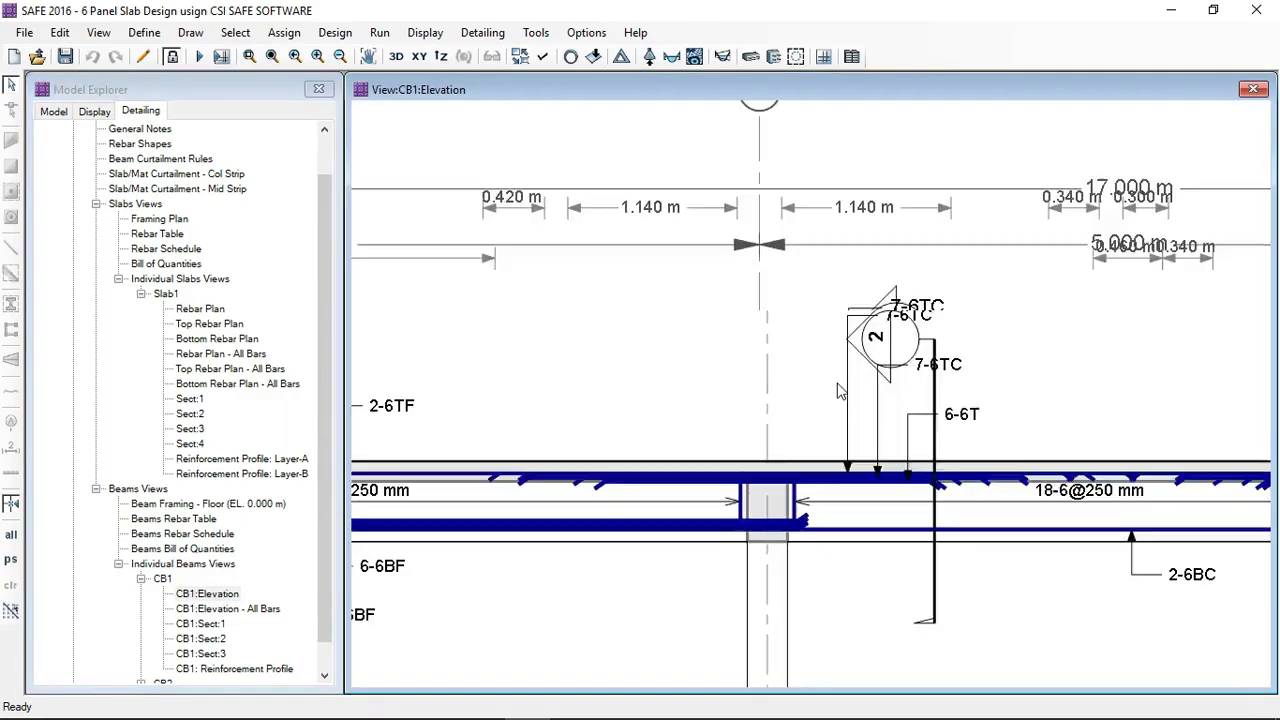
pyautogui.scroll(-4, 530, 530)
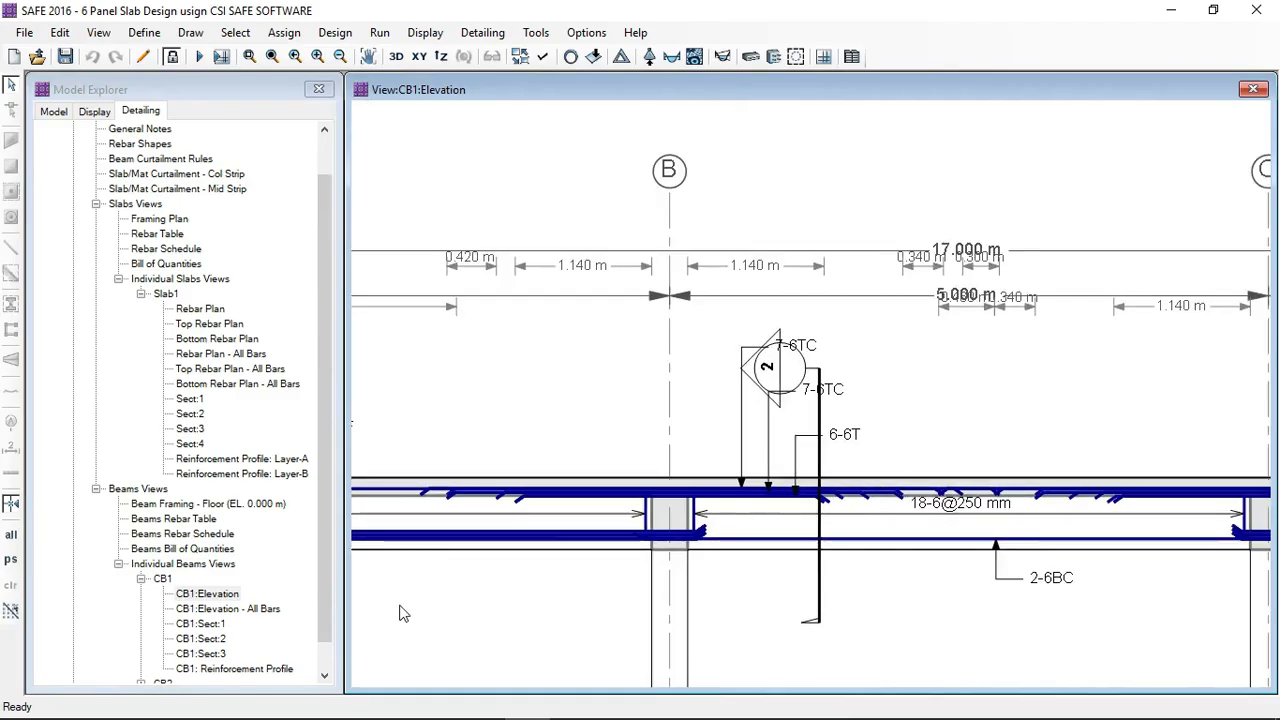
pyautogui.moveTo(400, 609); pyautogui.dragTo(723, 509, button='middle')
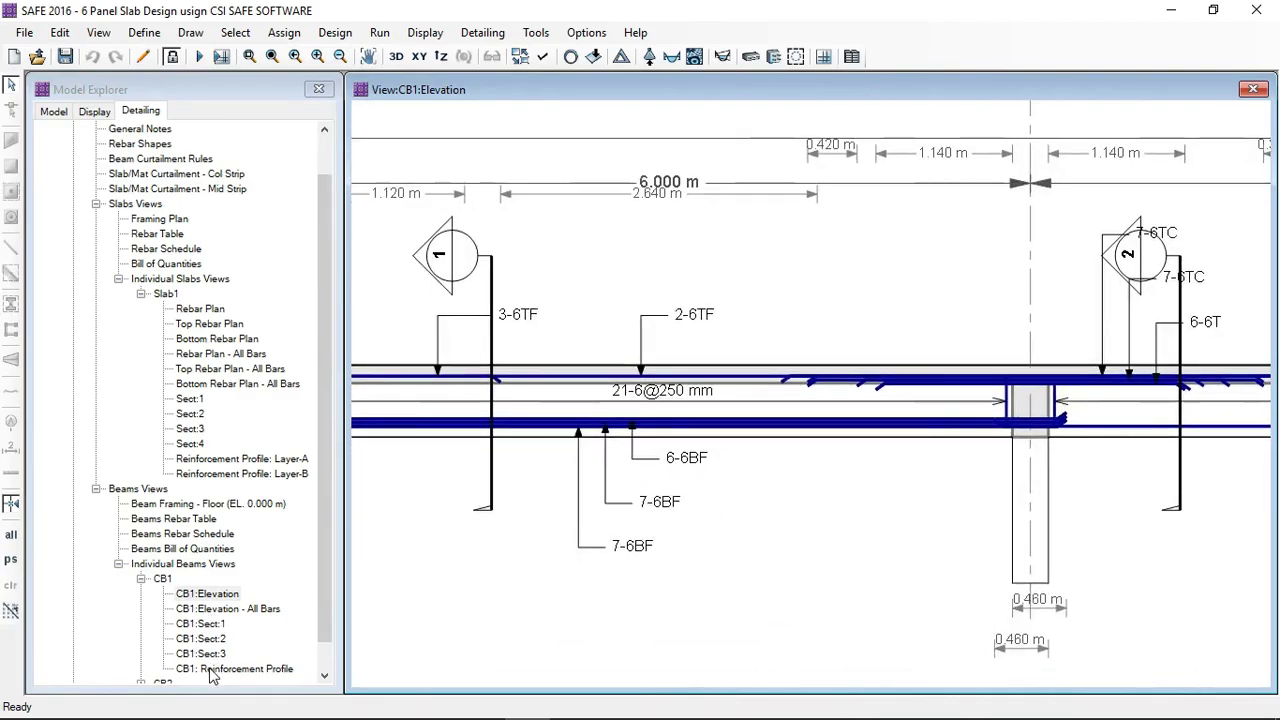
# - Display beam CB1's Reinforcement Profile and examine the provided reinforcement percentages along its first 6 m span
pyautogui.doubleClick(211, 670)
pyautogui.scroll(2, 470, 399)
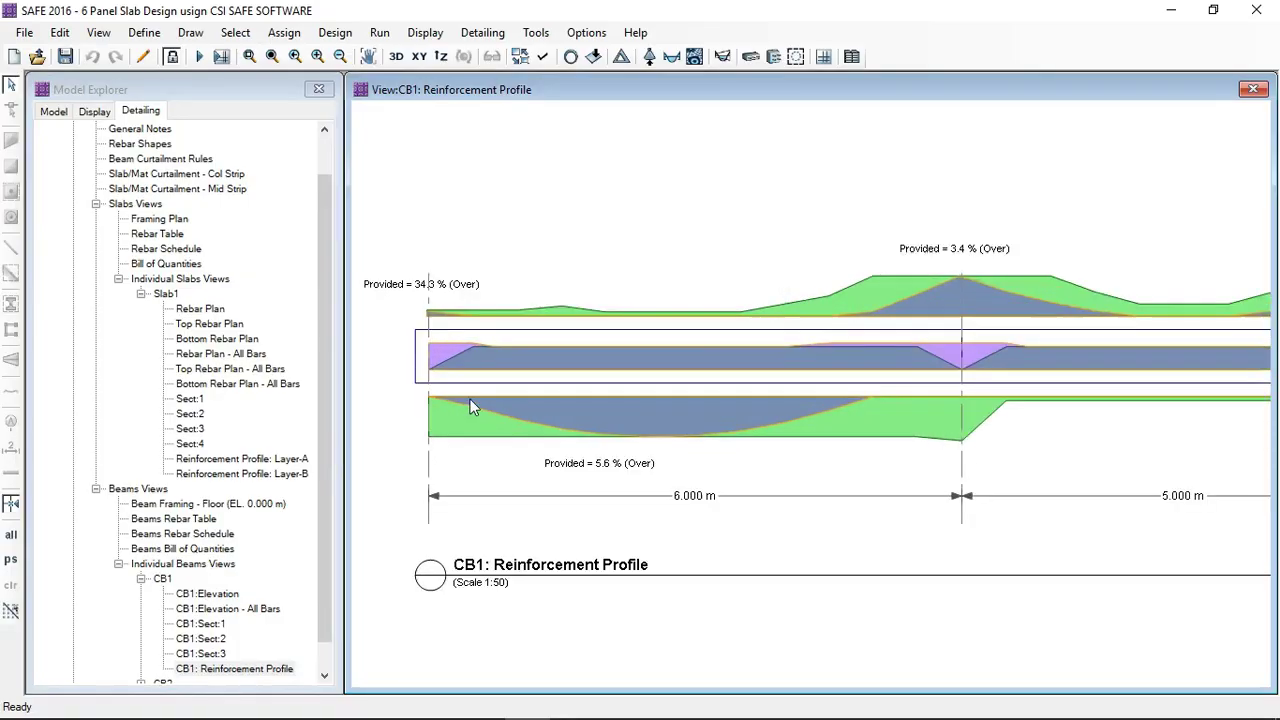
pyautogui.scroll(2, 417, 289)
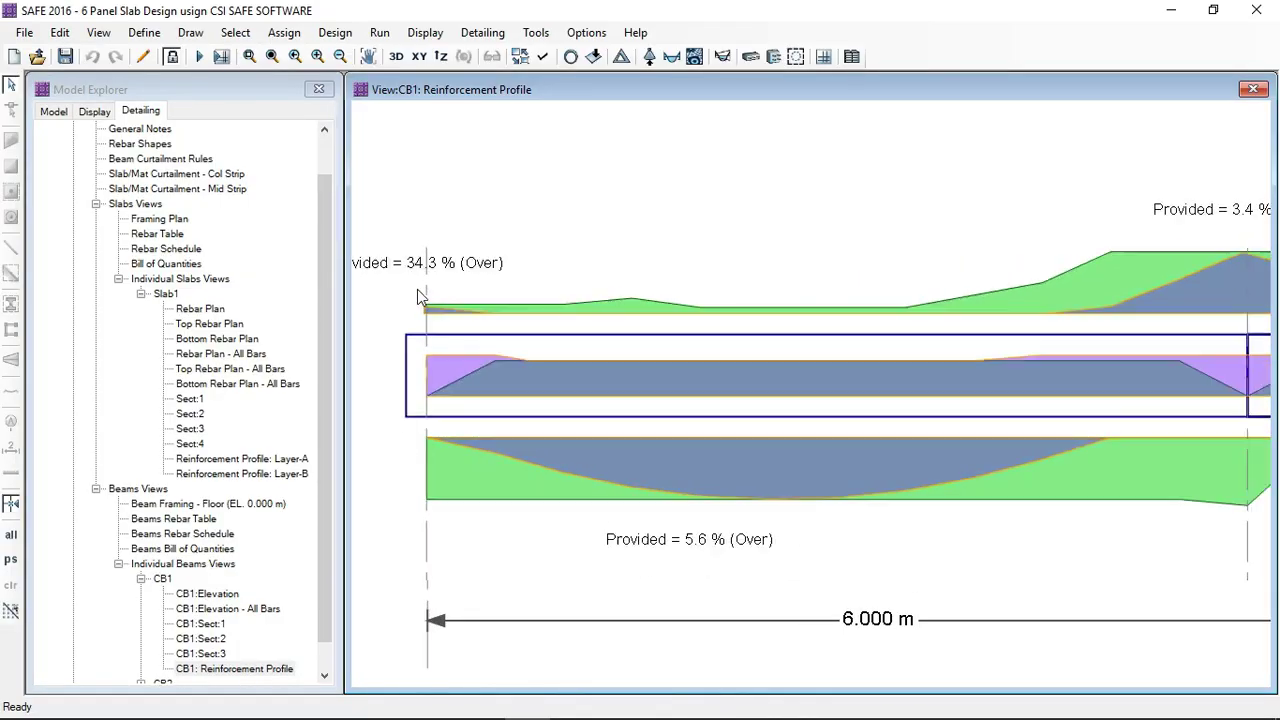
pyautogui.scroll(-1, 417, 289)
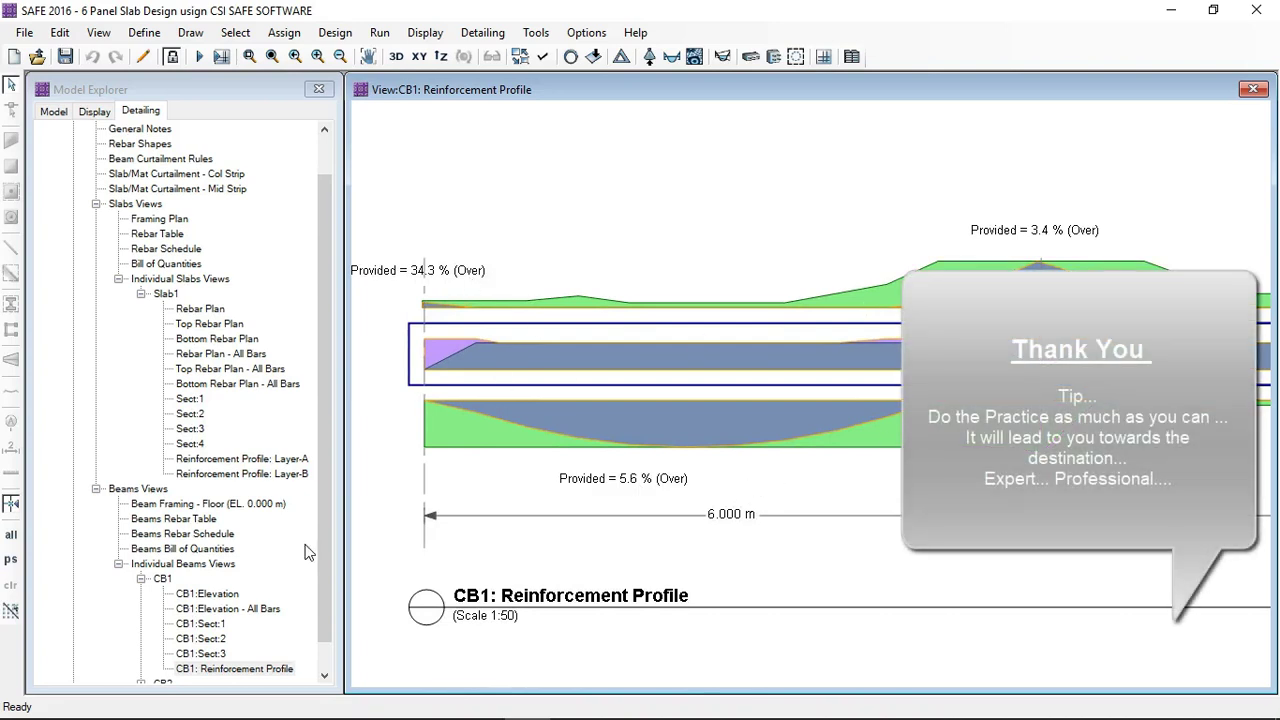
pyautogui.moveTo(617, 716)
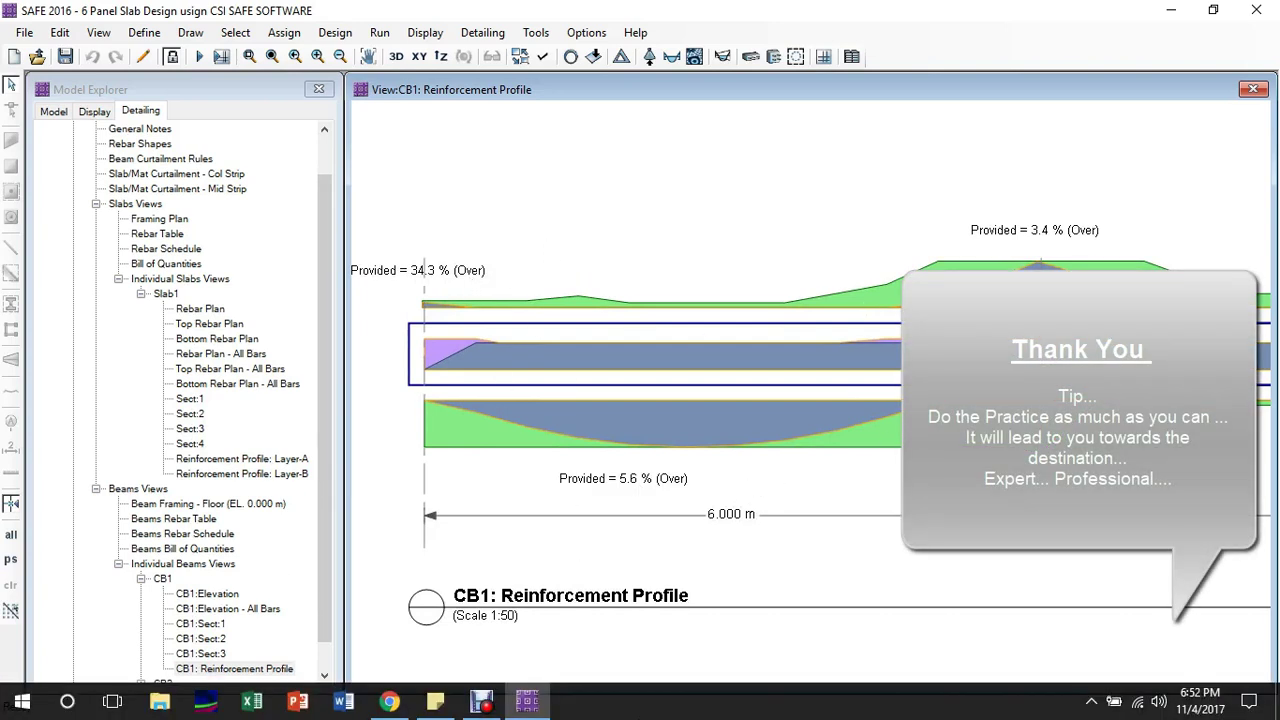